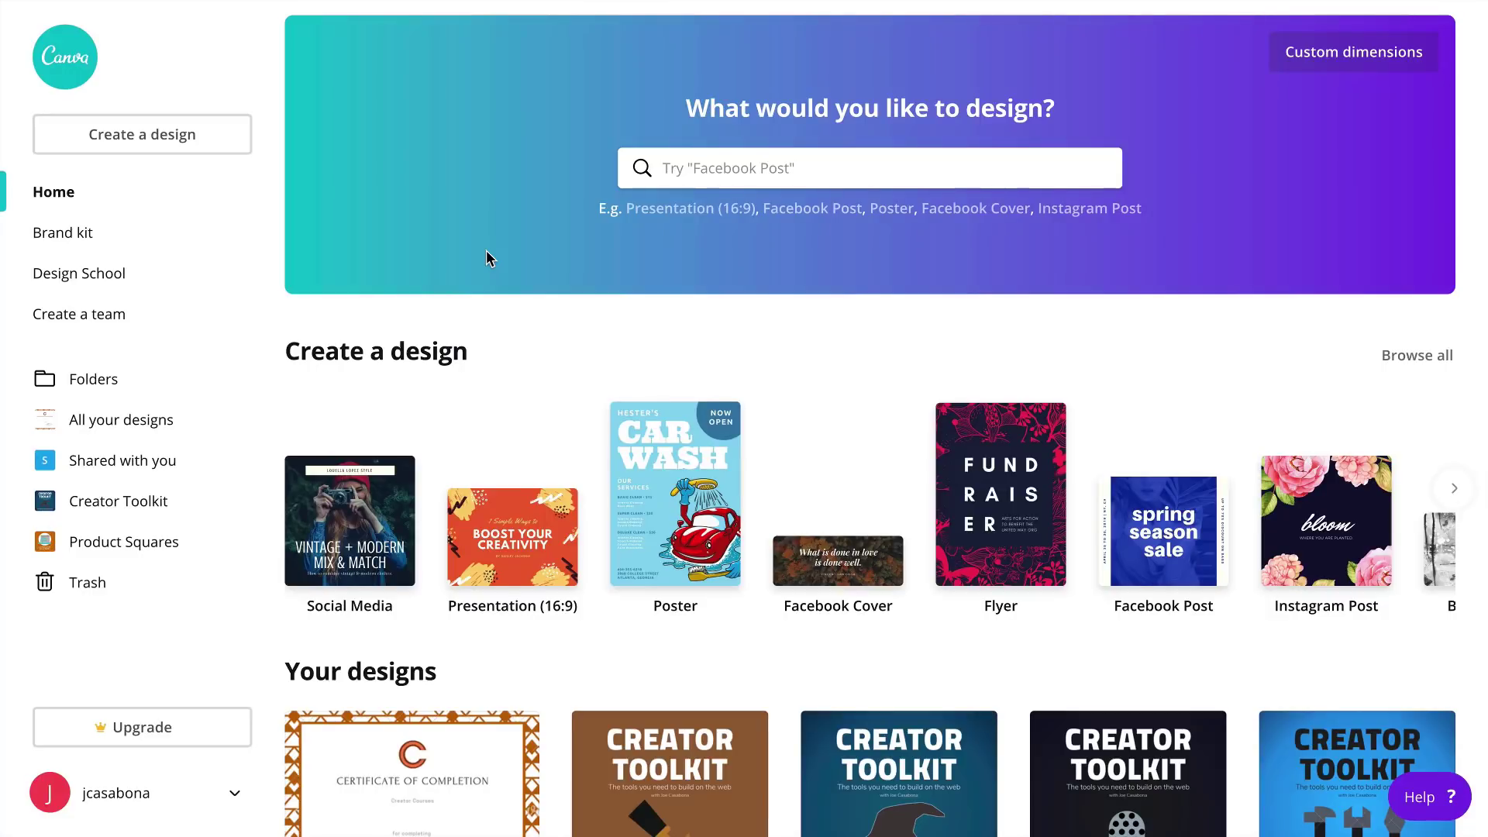
Search 'cert' and create a new US Letter landscape Certificate design.
scroll(486, 252, "down", 1)
scroll(595, 333, "up", 1)
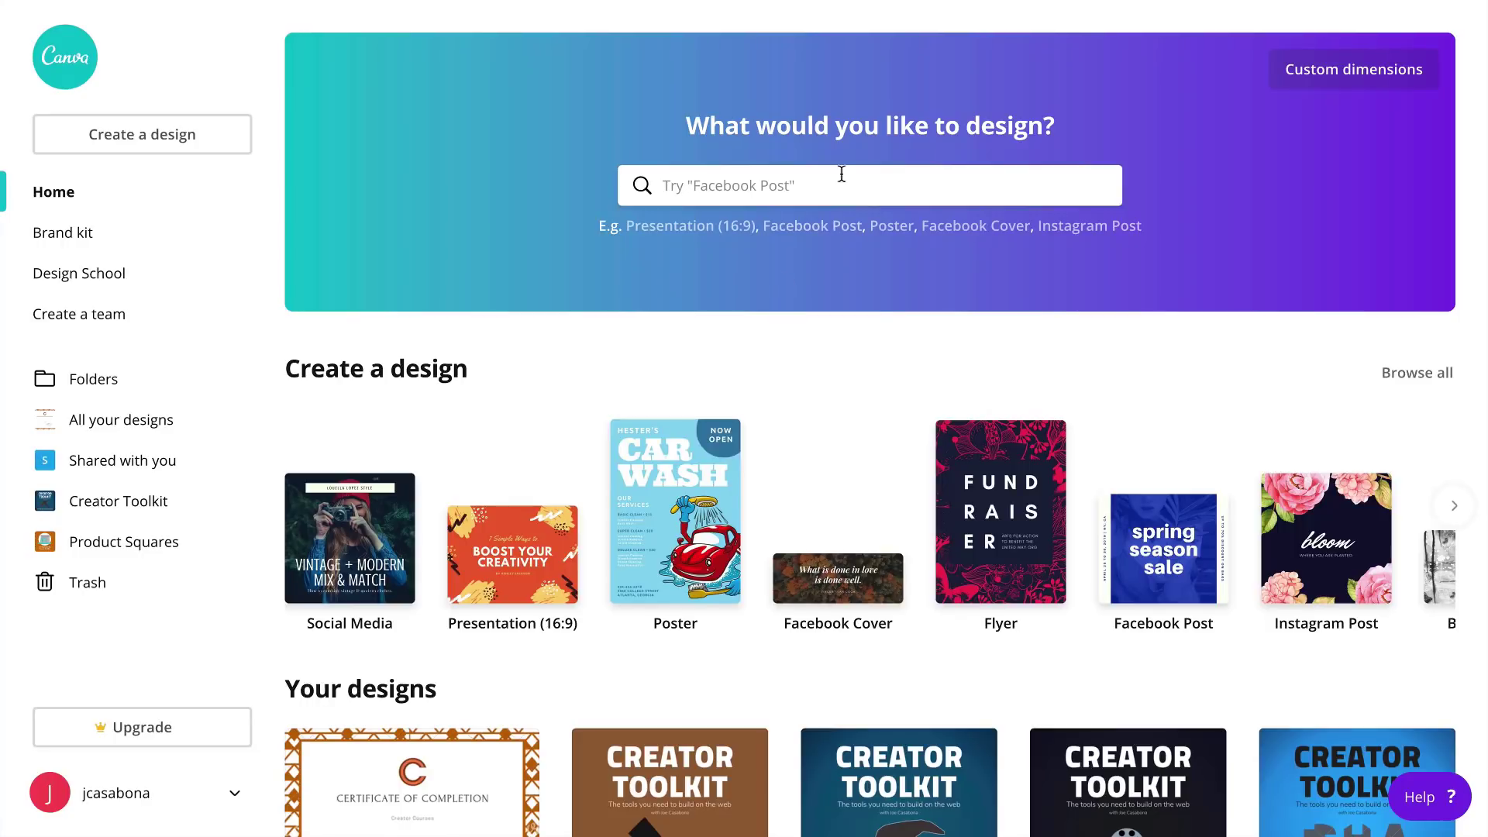
left_click(792, 186)
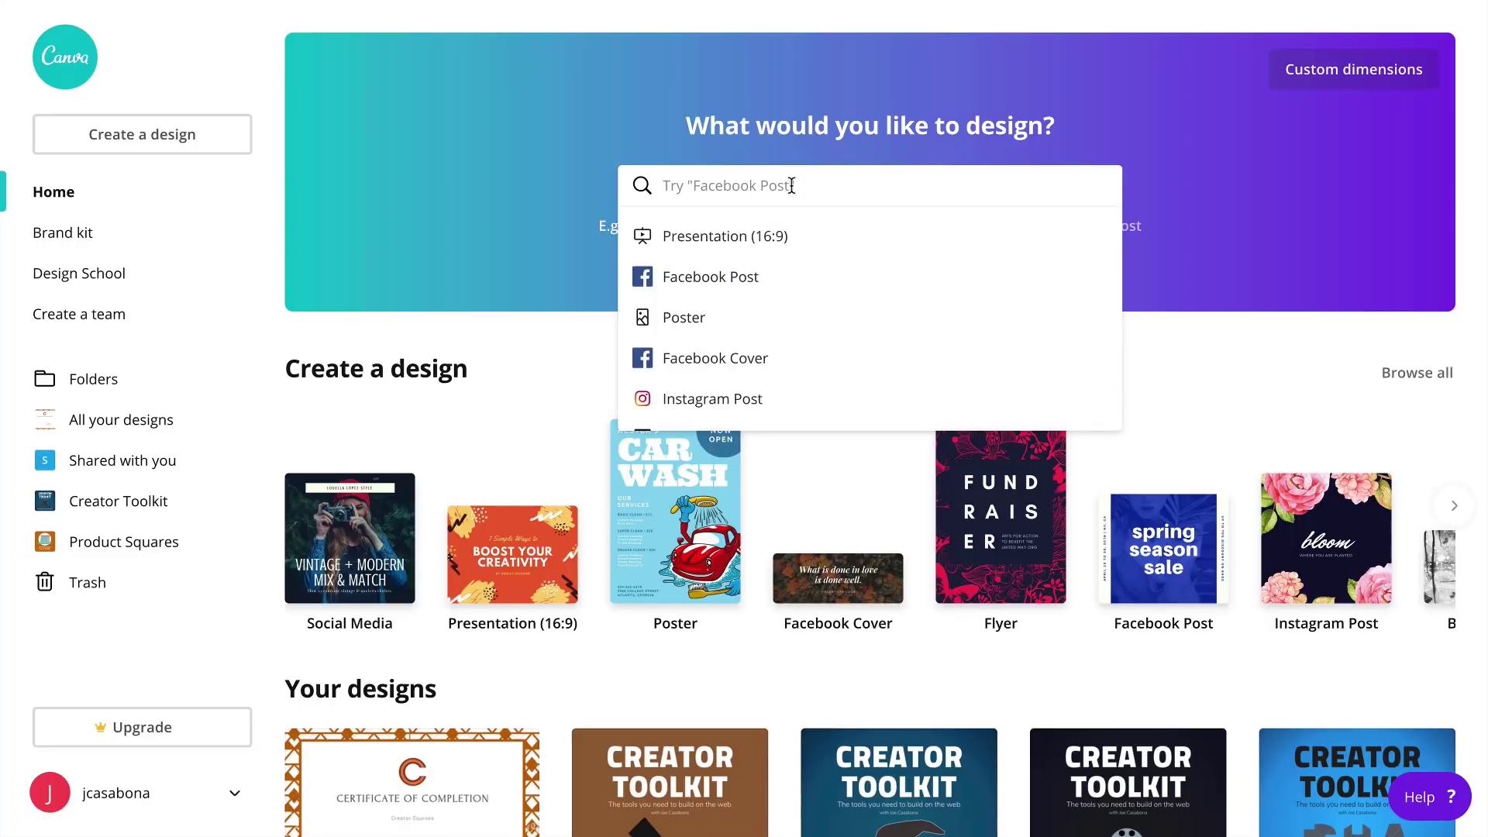
type("cert")
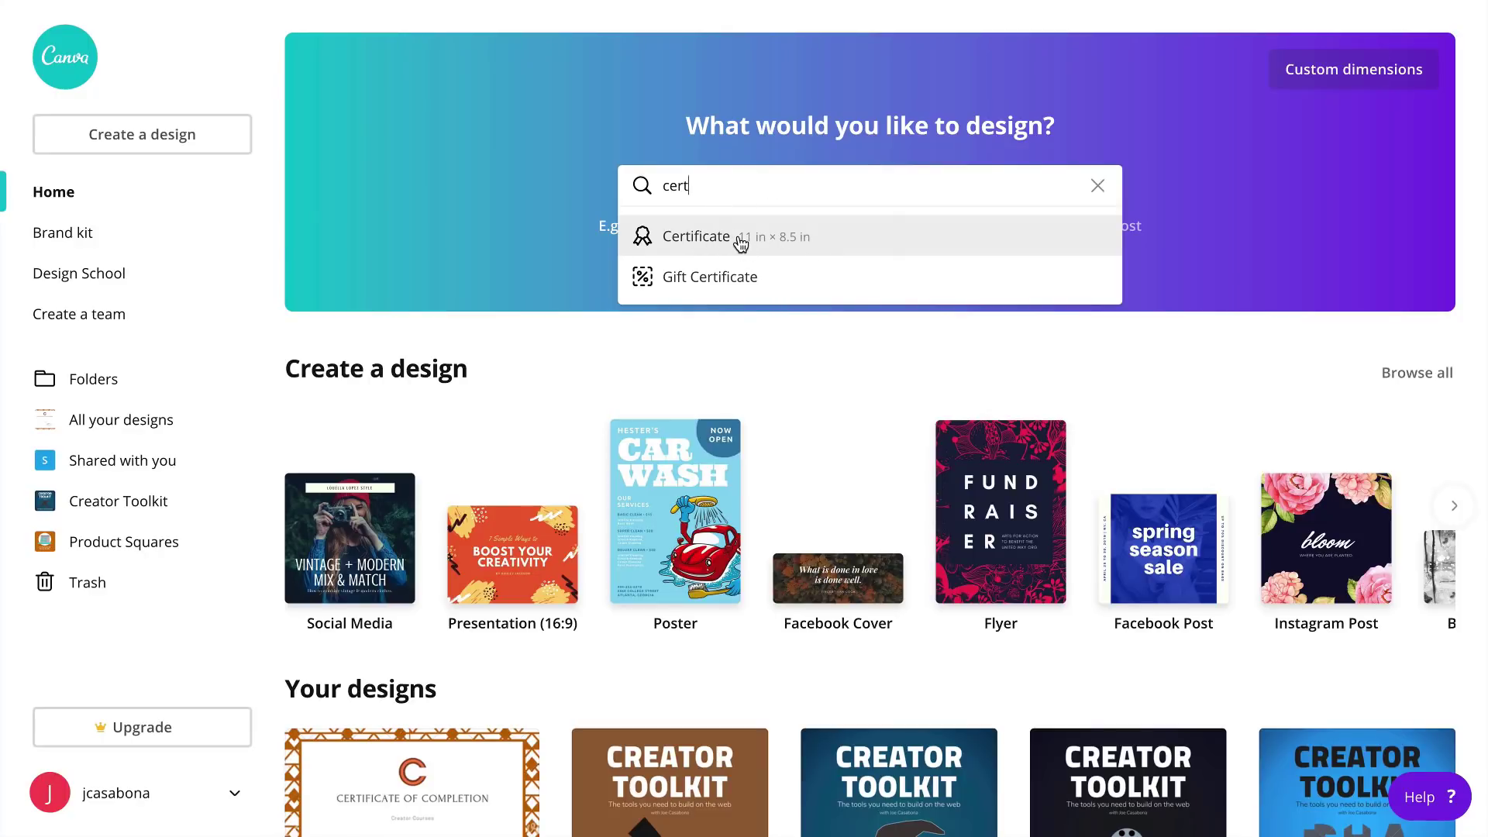
left_click(740, 242)
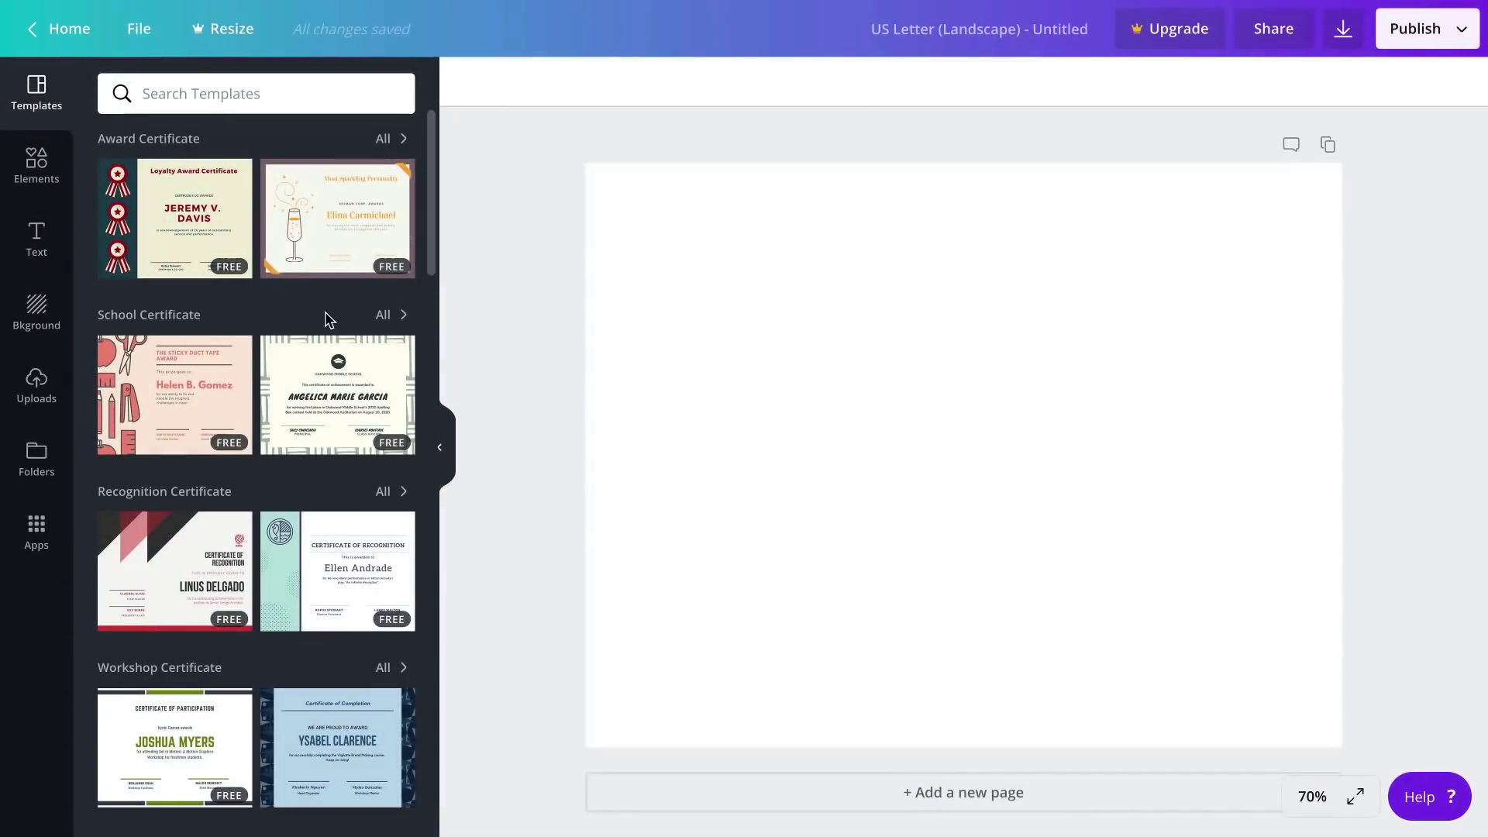
Scroll the templates to the pink Certificate of Appreciation and apply it to the page.
scroll(325, 318, "down", 2)
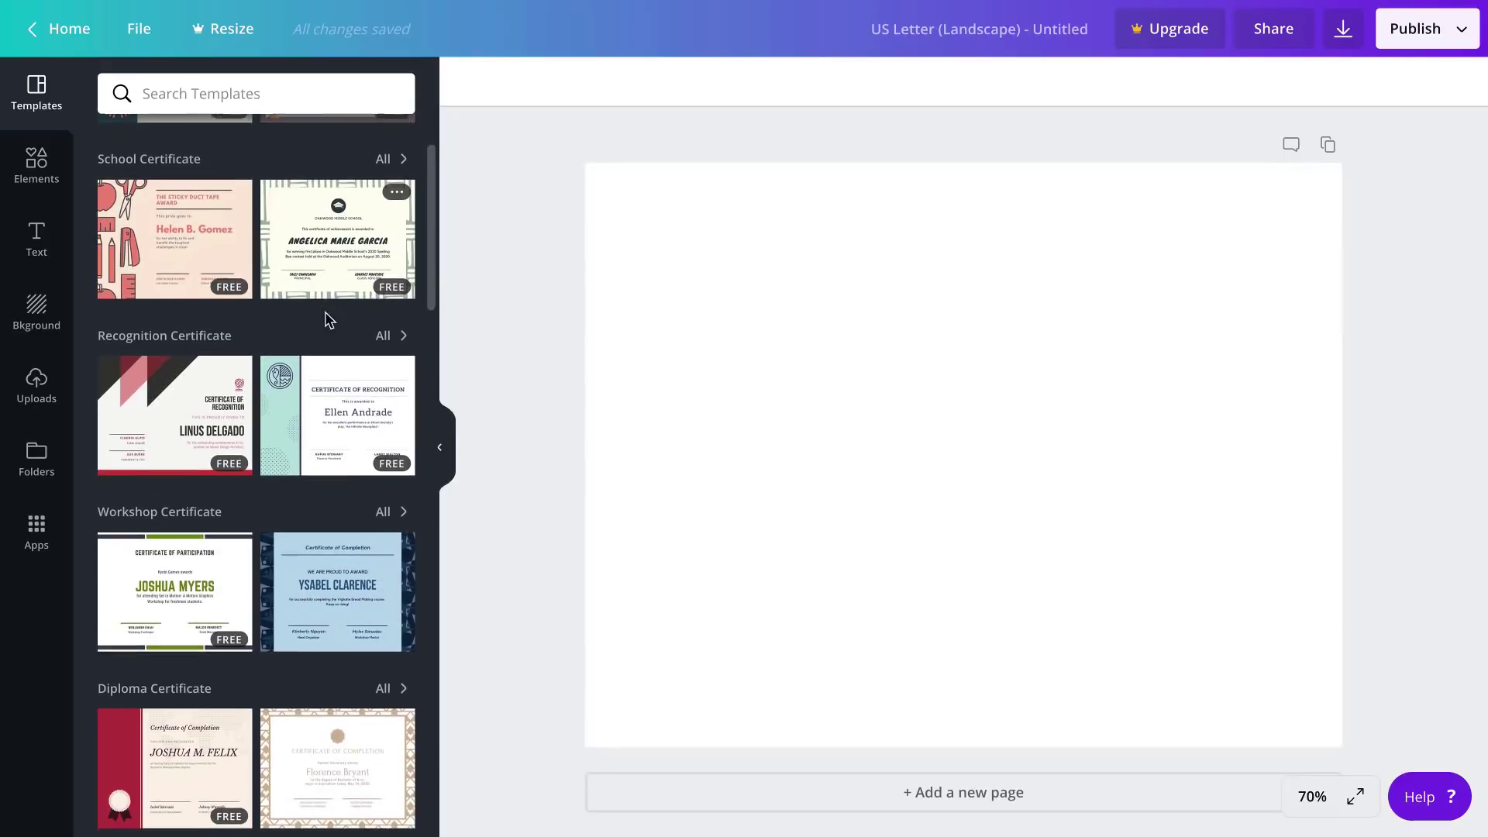
scroll(325, 320, "up", 2)
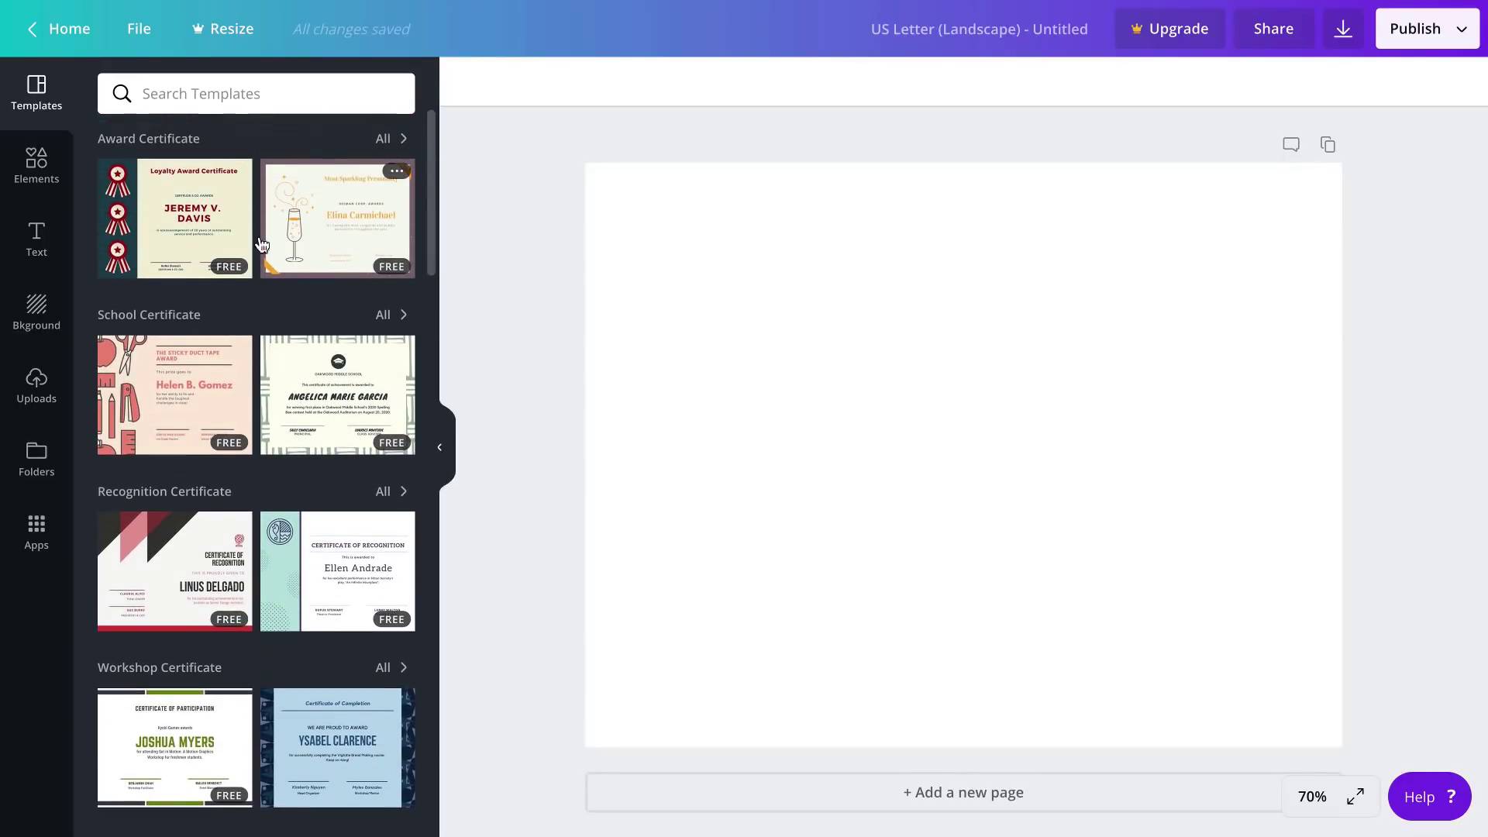
scroll(206, 274, "down", 4)
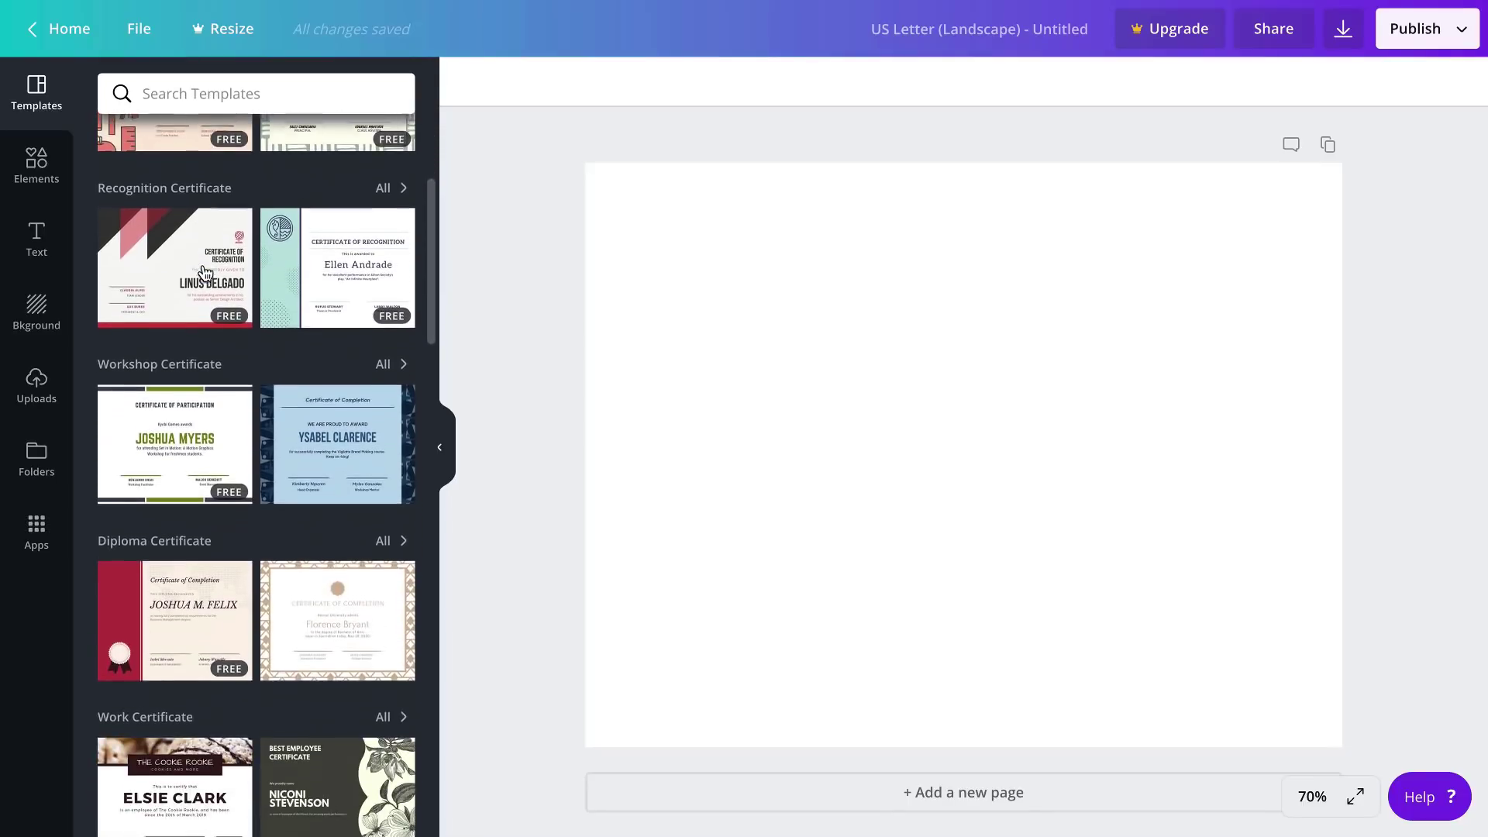
scroll(328, 409, "down", 1)
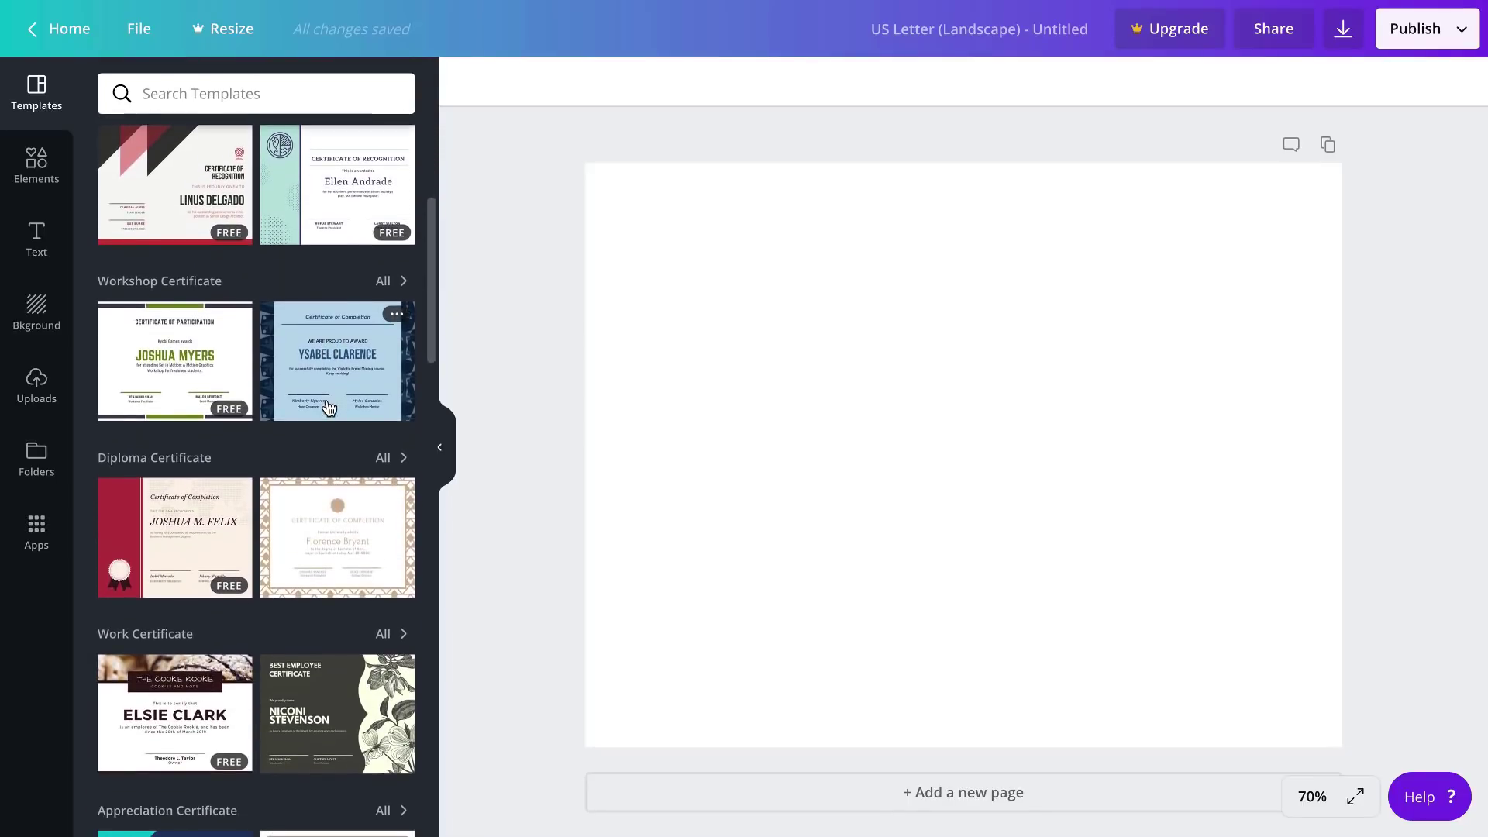
scroll(329, 409, "down", 1)
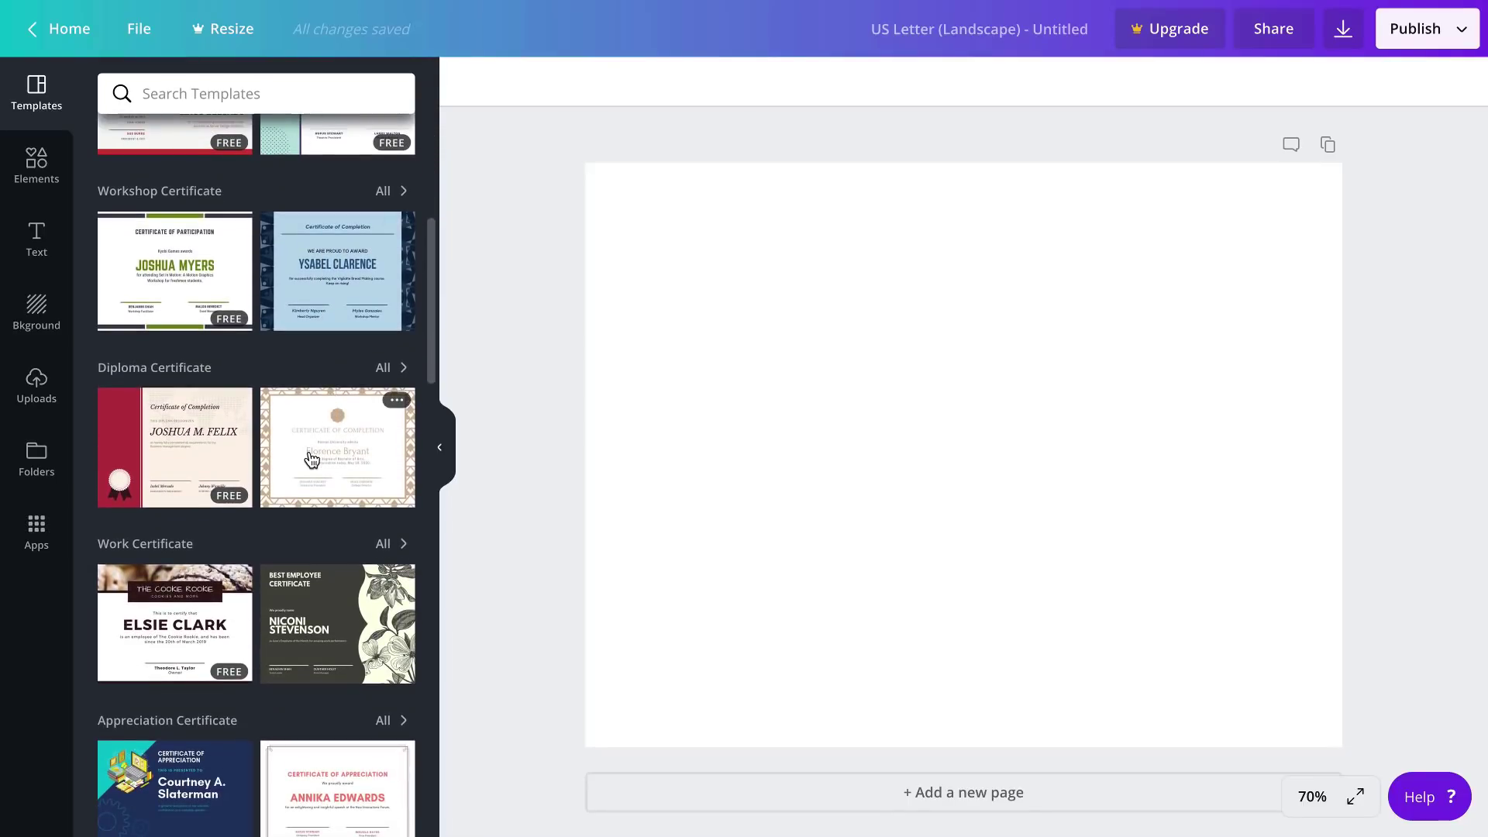
scroll(311, 458, "down", 1)
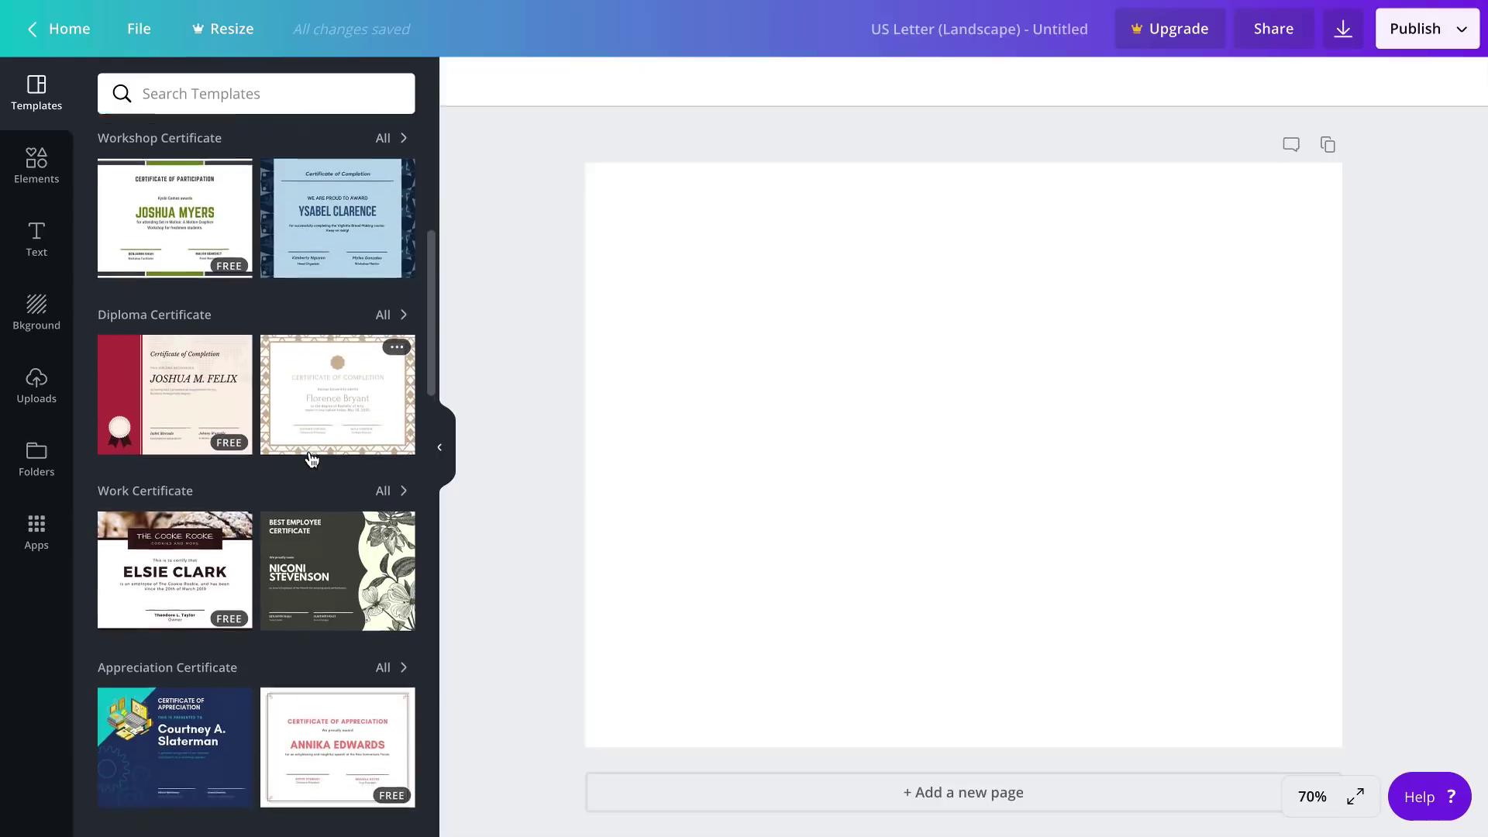
scroll(310, 458, "down", 2)
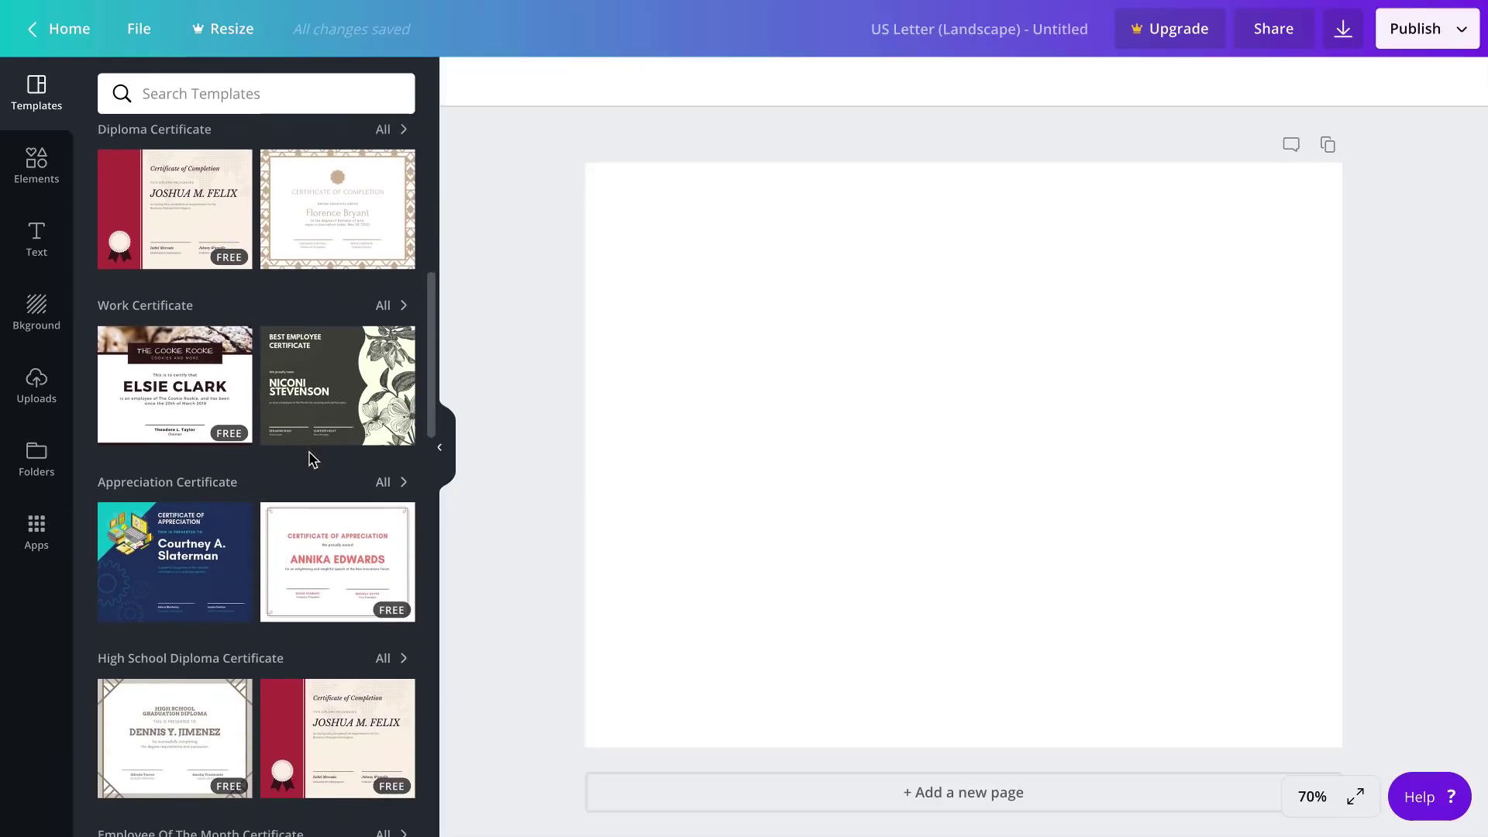
scroll(309, 458, "down", 1)
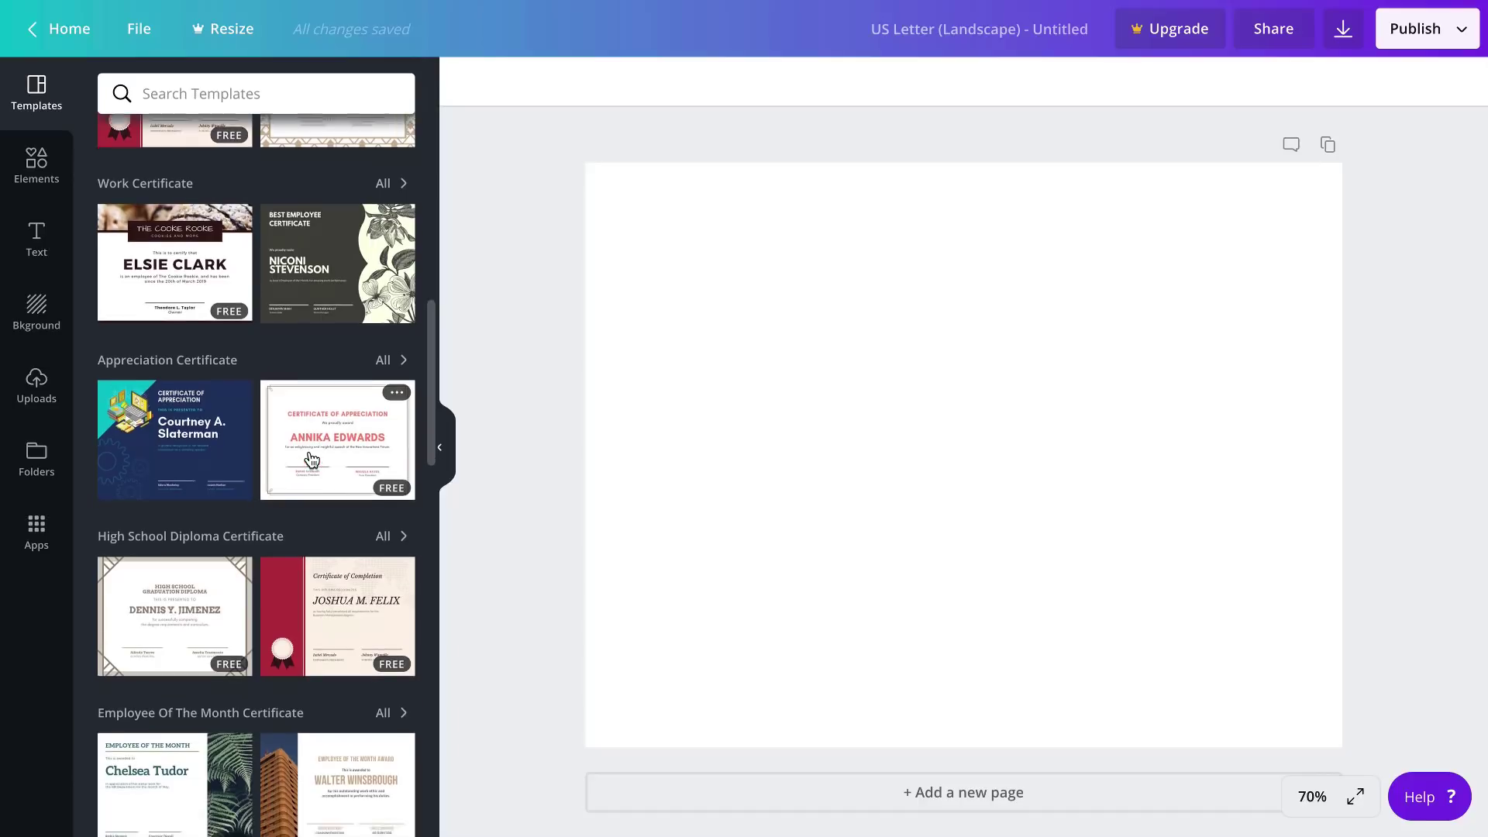
scroll(310, 455, "up", 1)
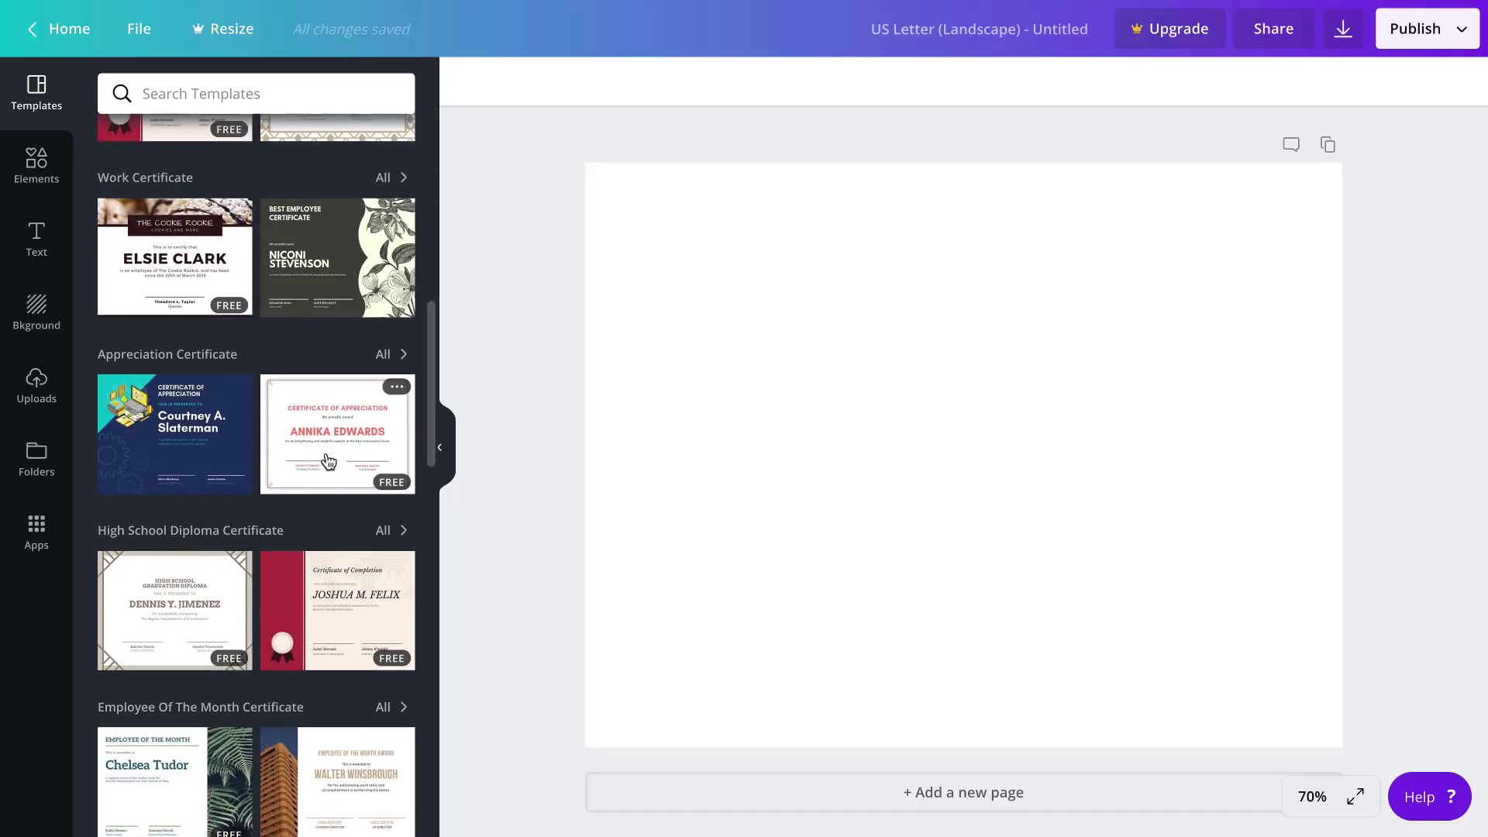
left_click(354, 456)
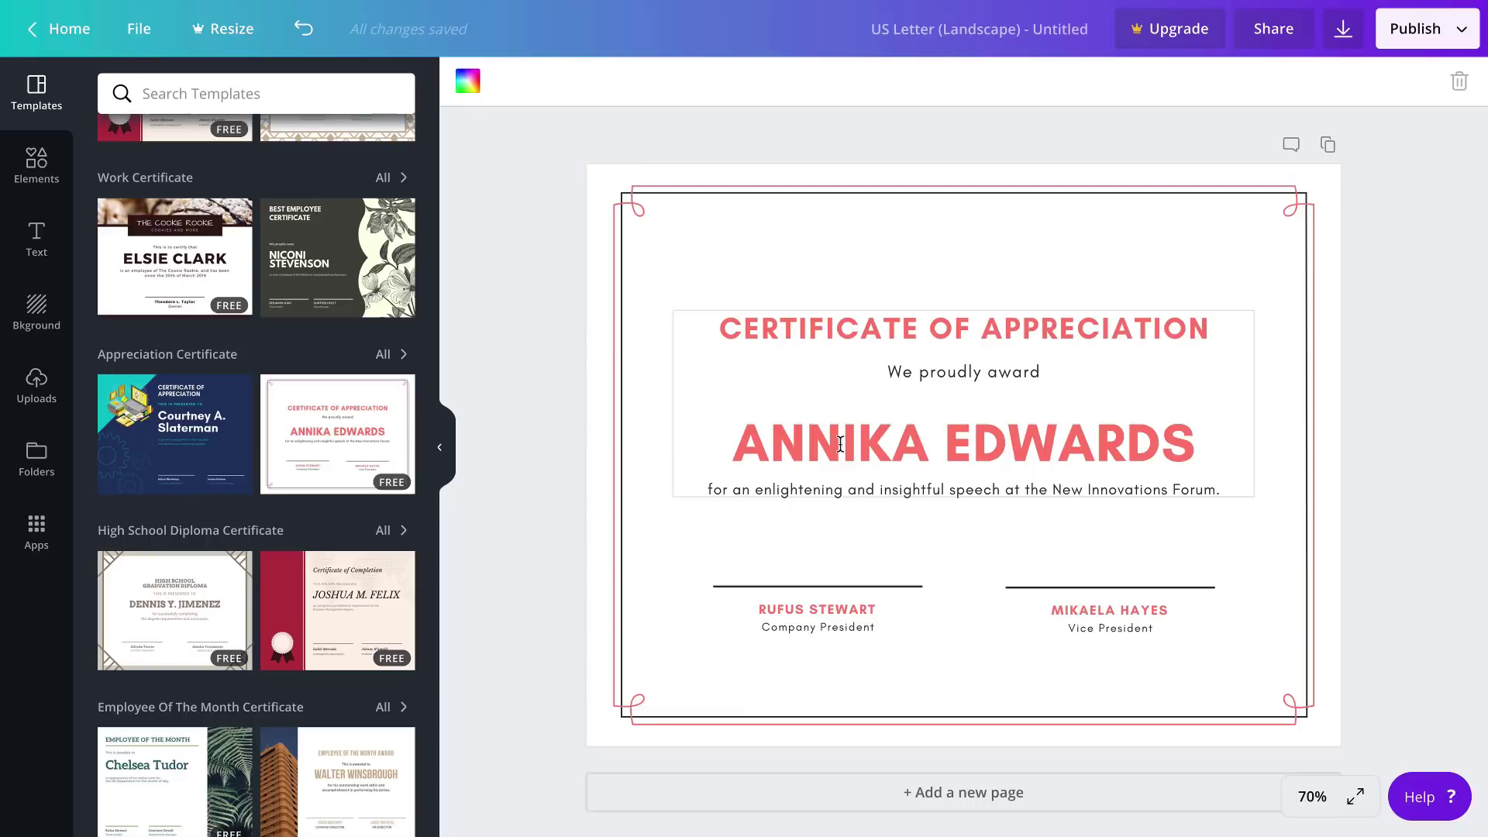
Replace the word 'APPRECIATION' in the heading with 'COMPLETION'.
left_click(826, 289)
left_click(868, 326)
left_click(876, 329)
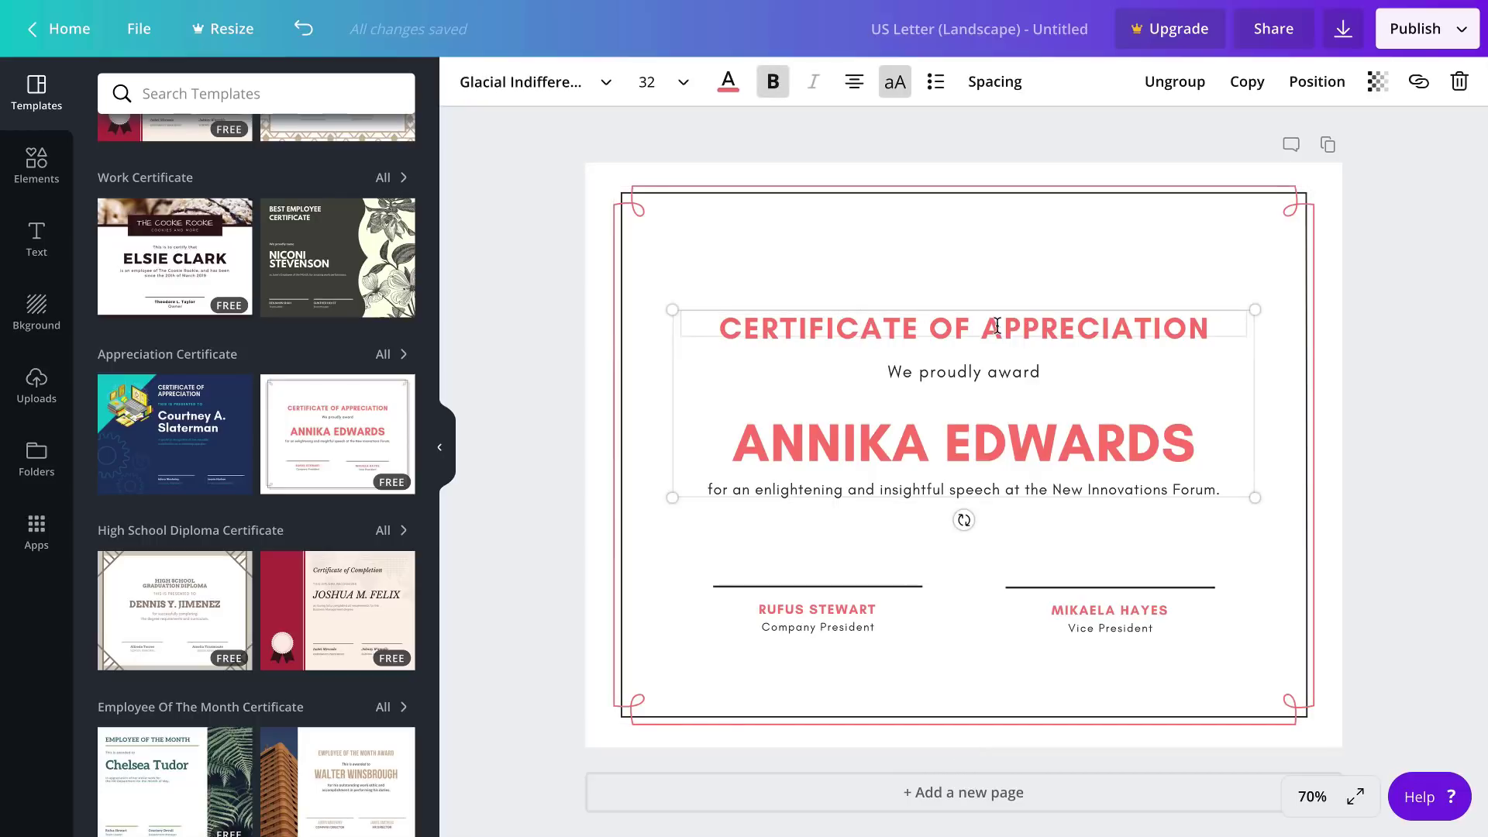
left_click_drag(982, 328, 1217, 326)
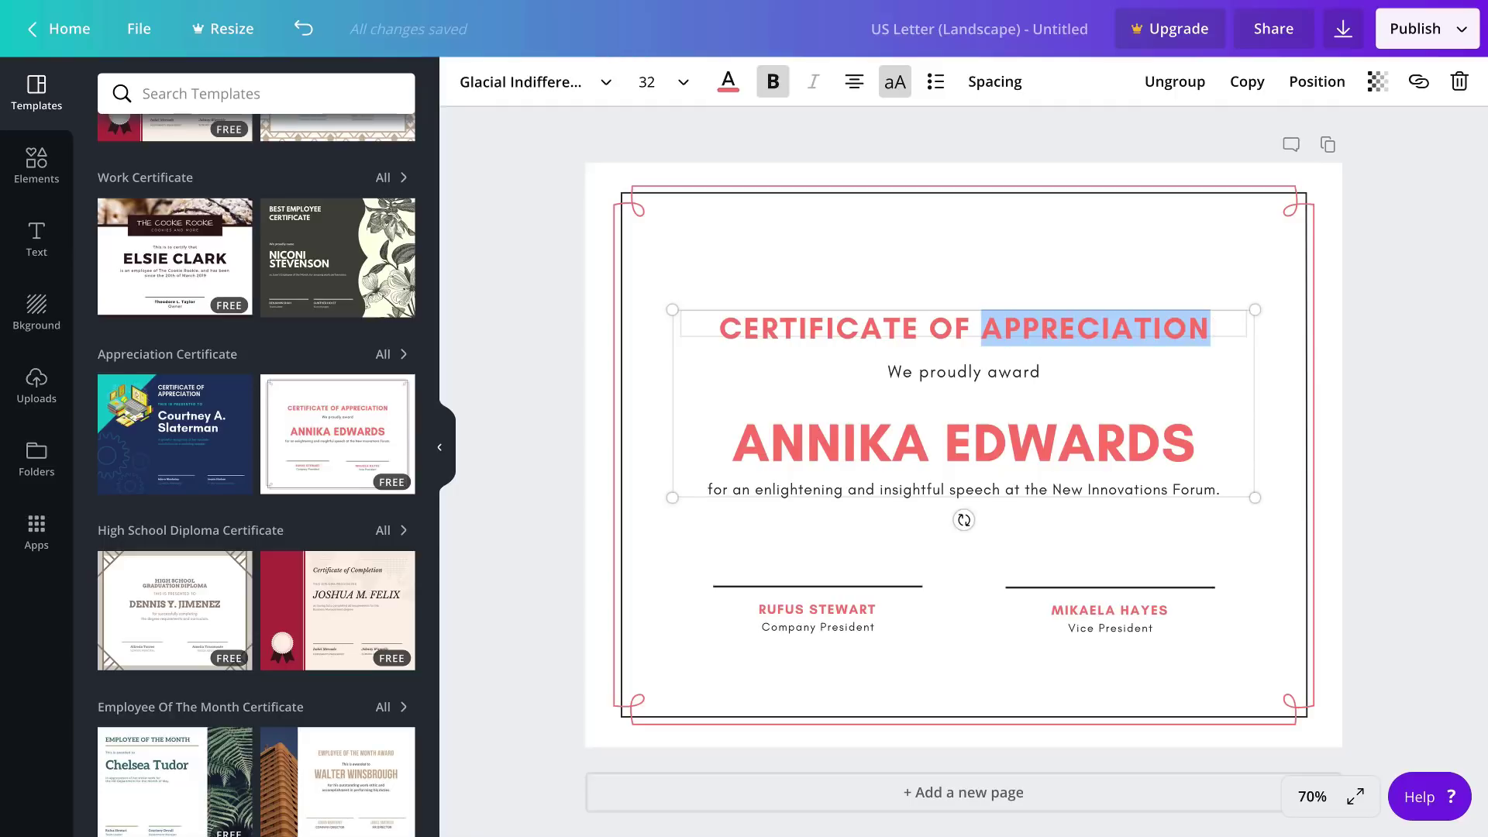
type("COMPLETIO")
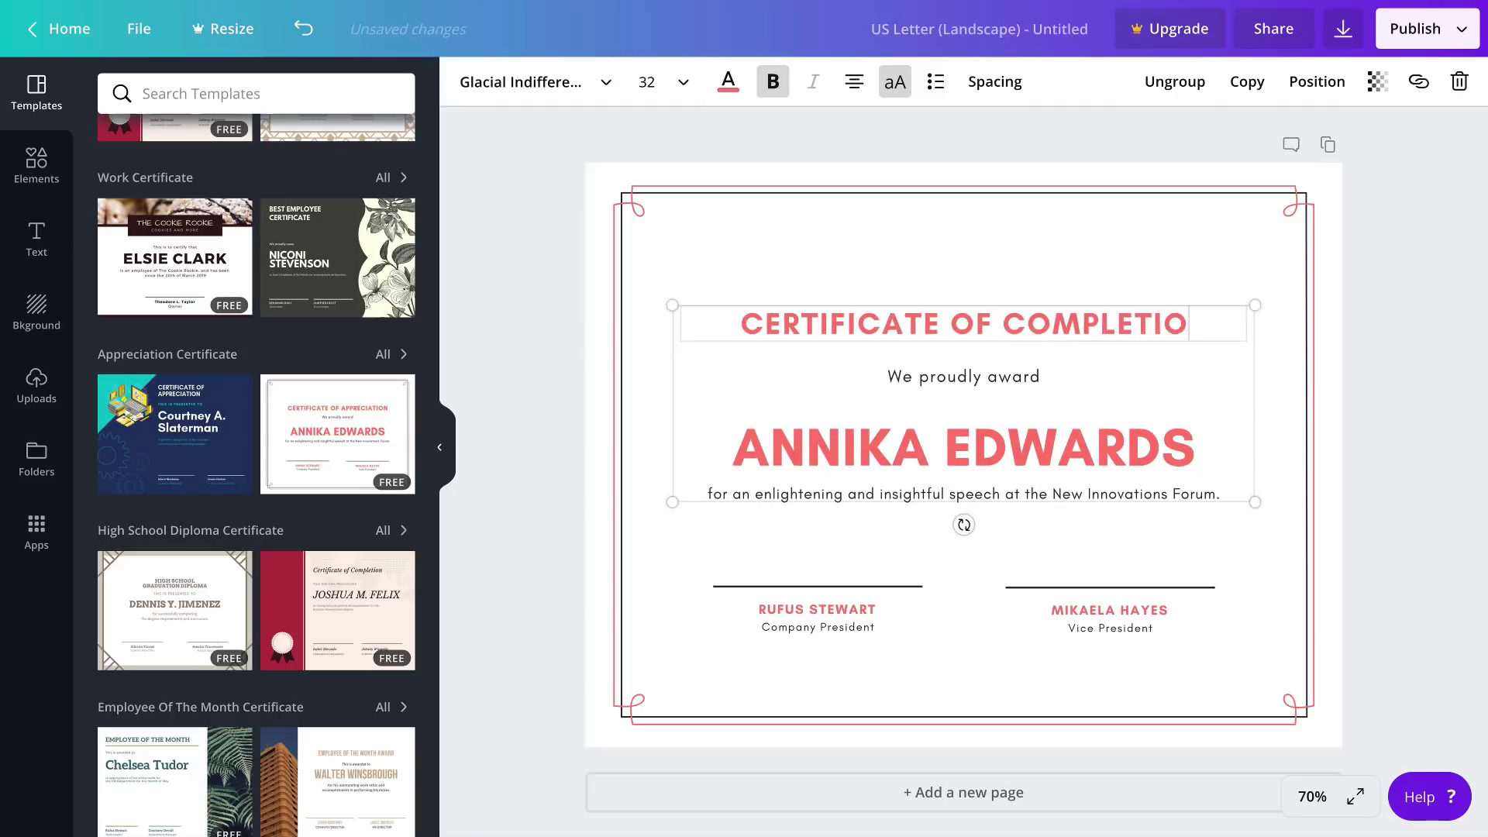
type("N")
Delete the 'We proudly award' line, sample recipient name and description line.
left_click(1074, 294)
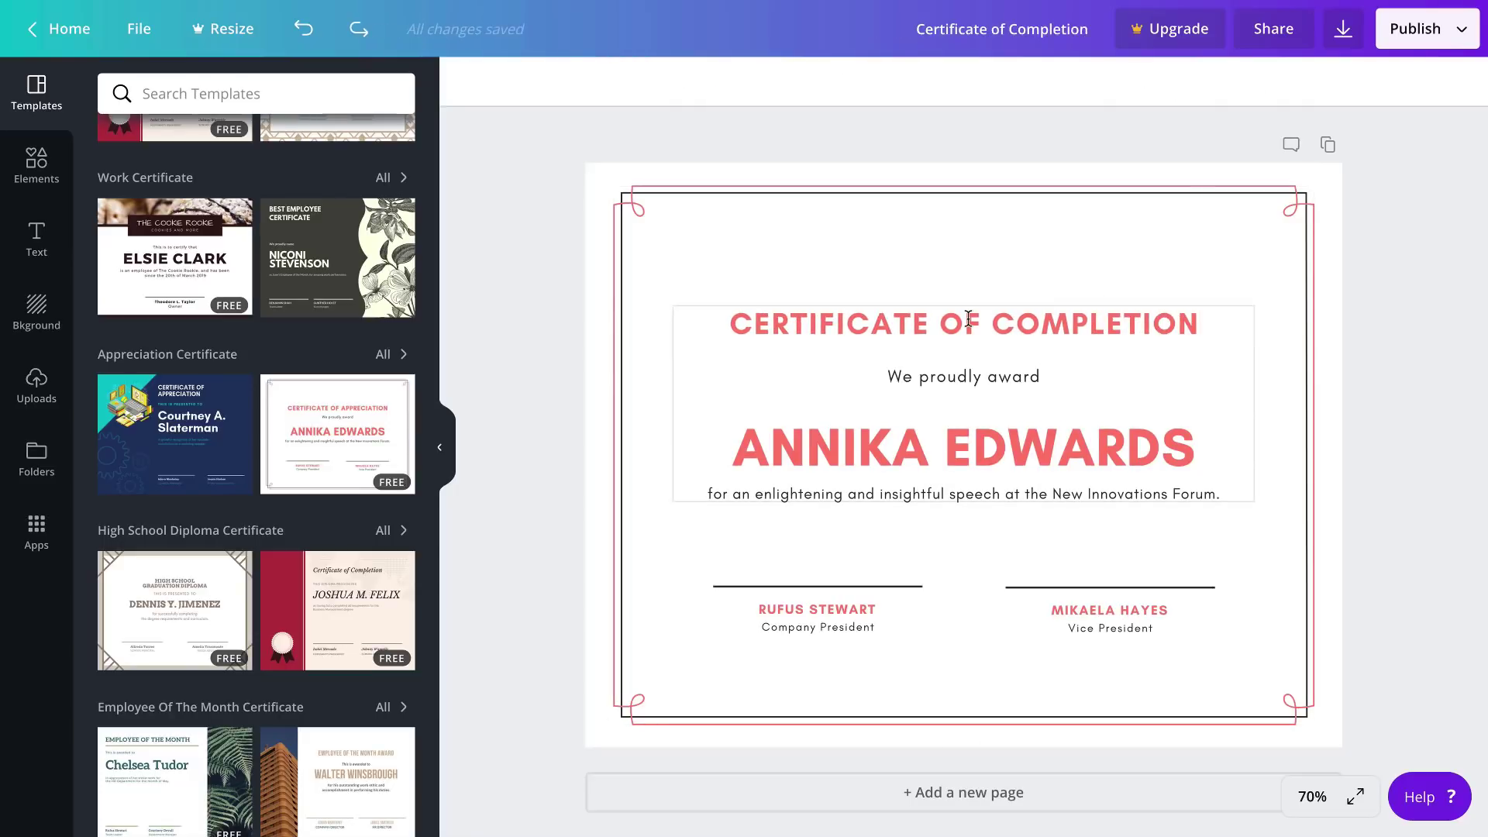
double_click(949, 366)
key("BackSpace")
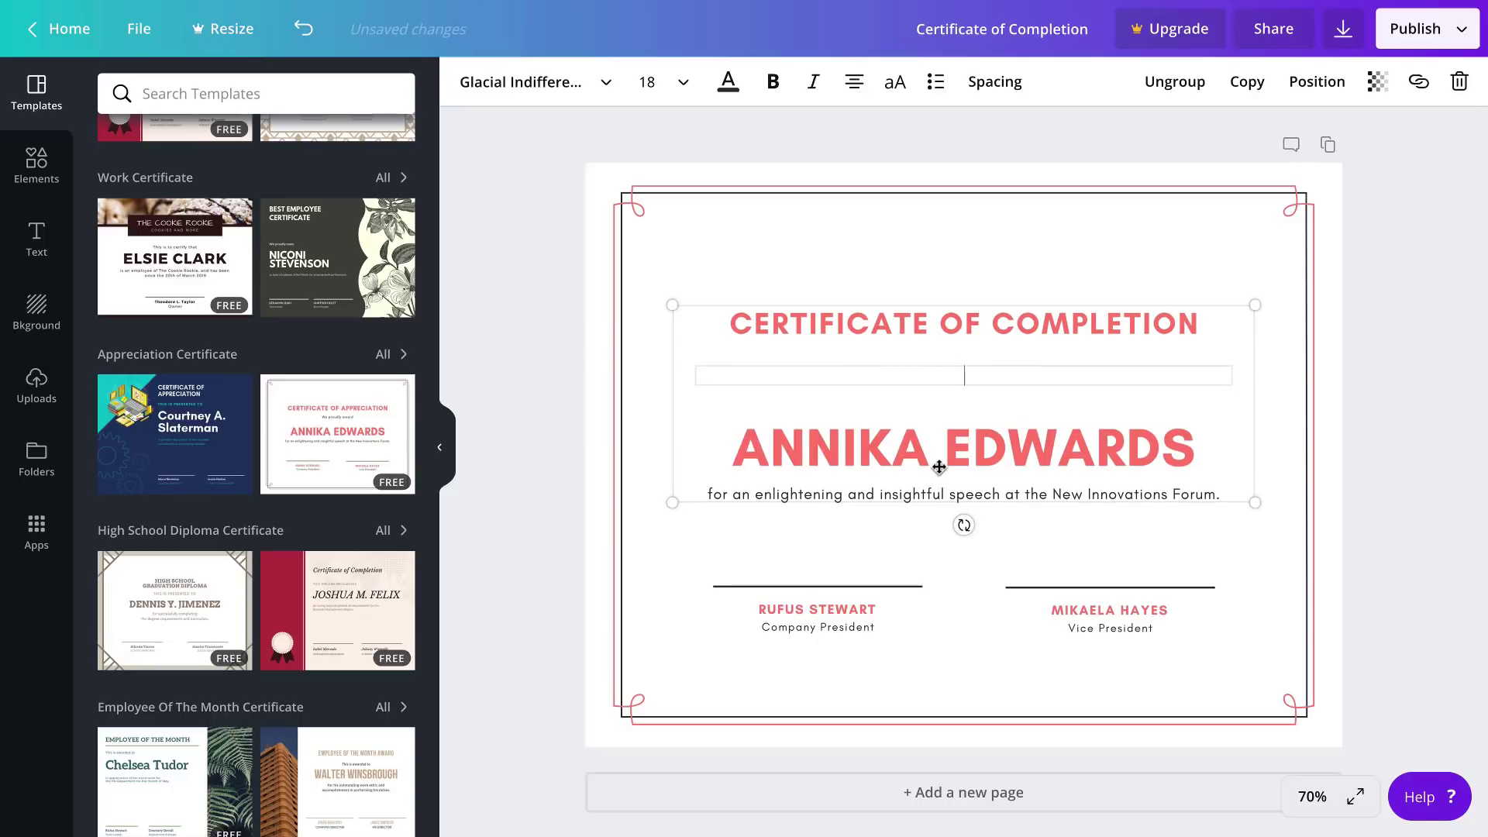
double_click(940, 455)
key("BackSpace")
triple_click(947, 492)
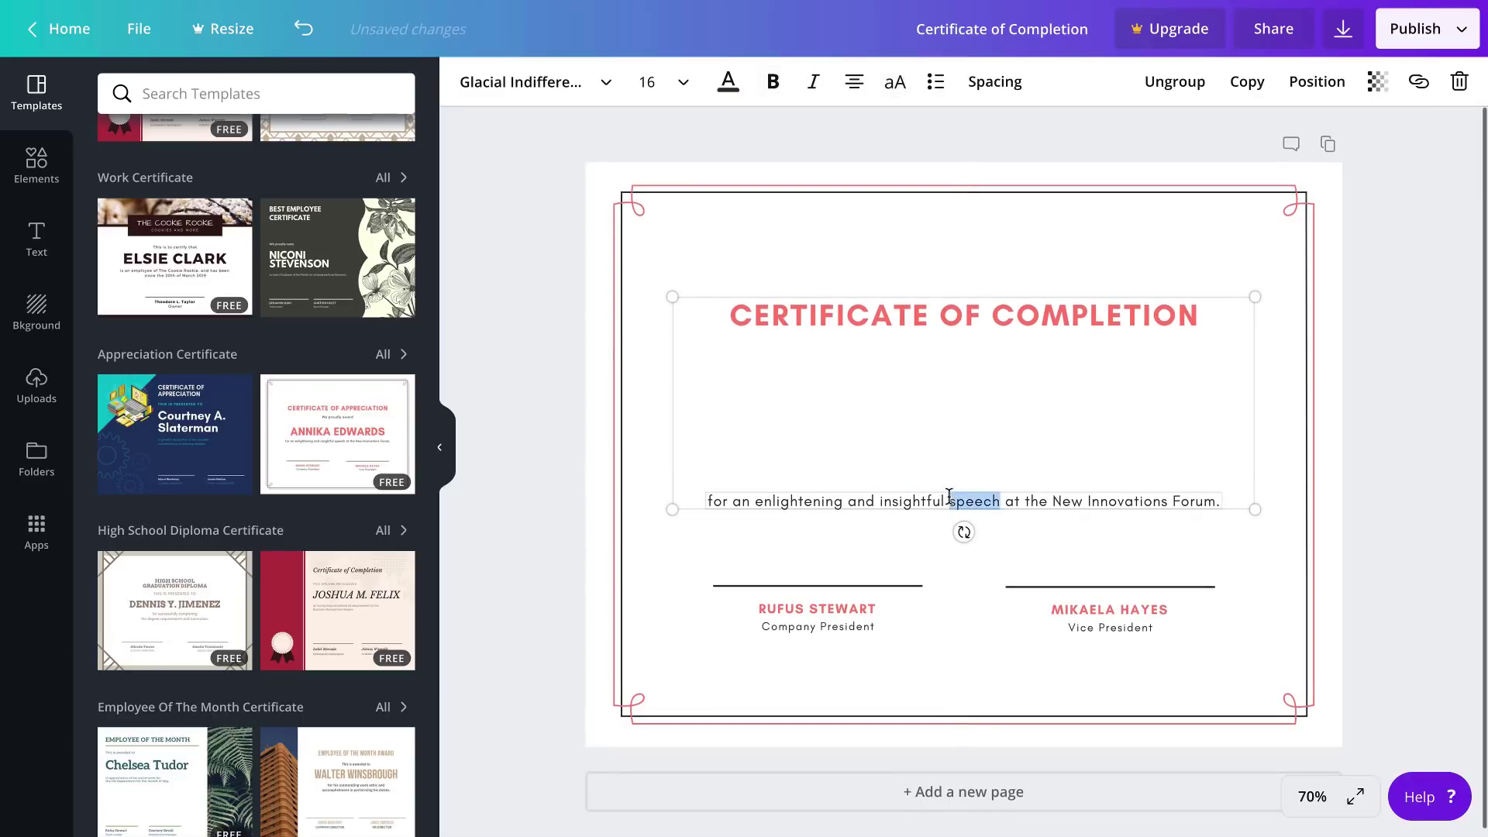
key("BackSpace")
left_click(881, 656)
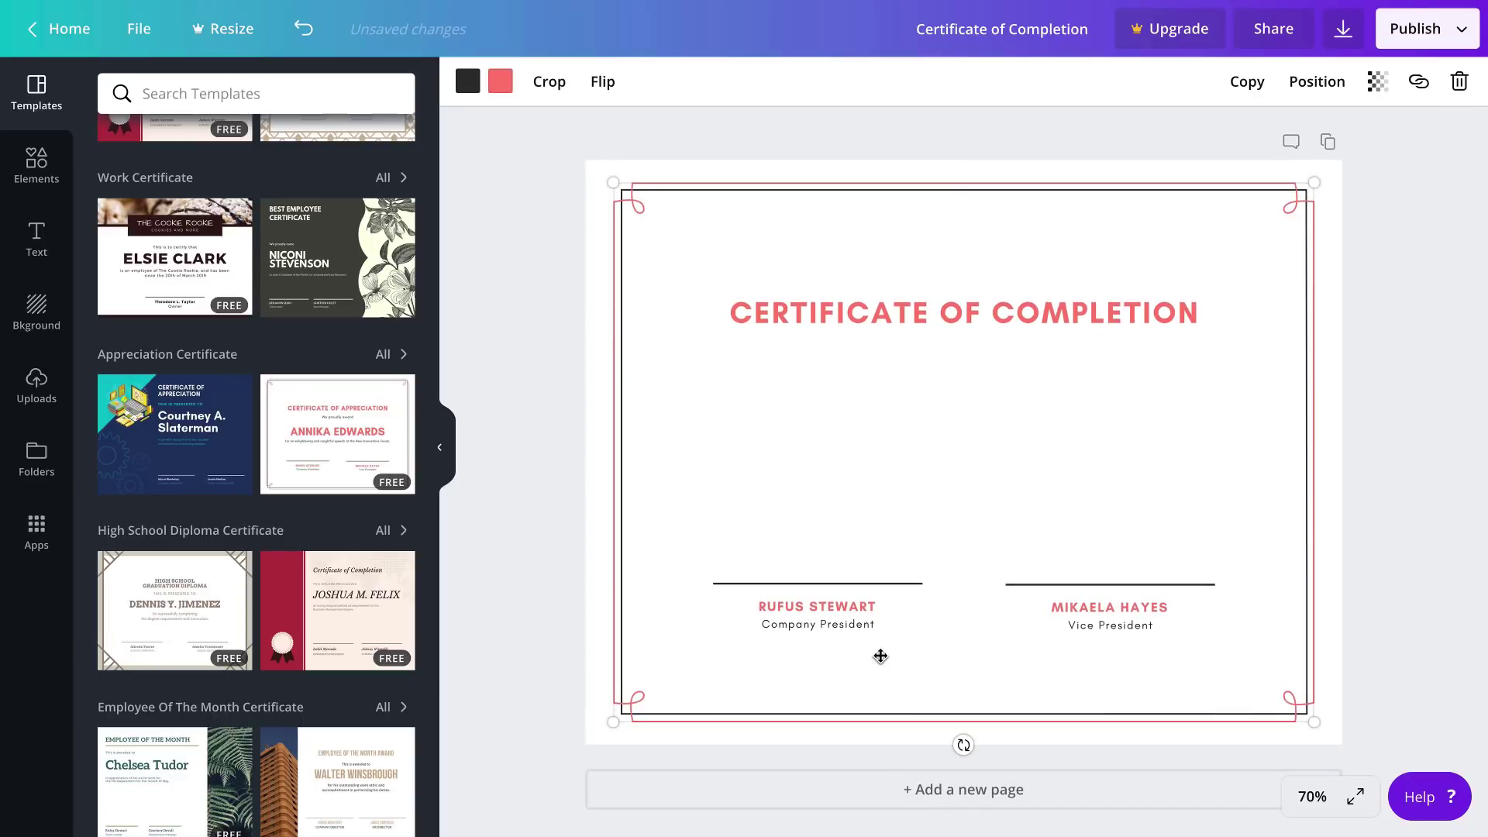
key("ctrl+z")
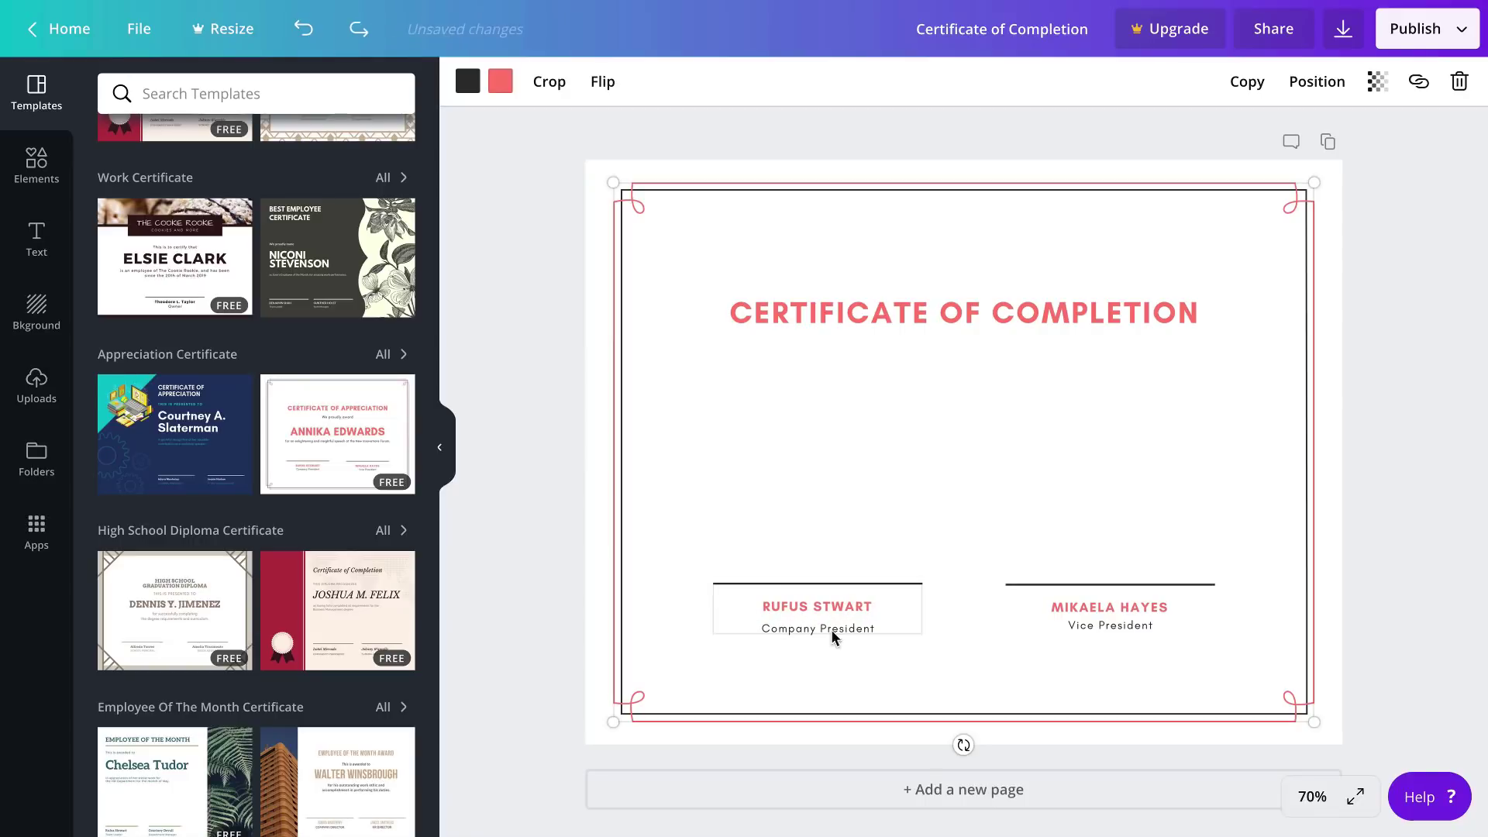
Remove the left signature block and move the right one to the bottom centre.
left_click(826, 598)
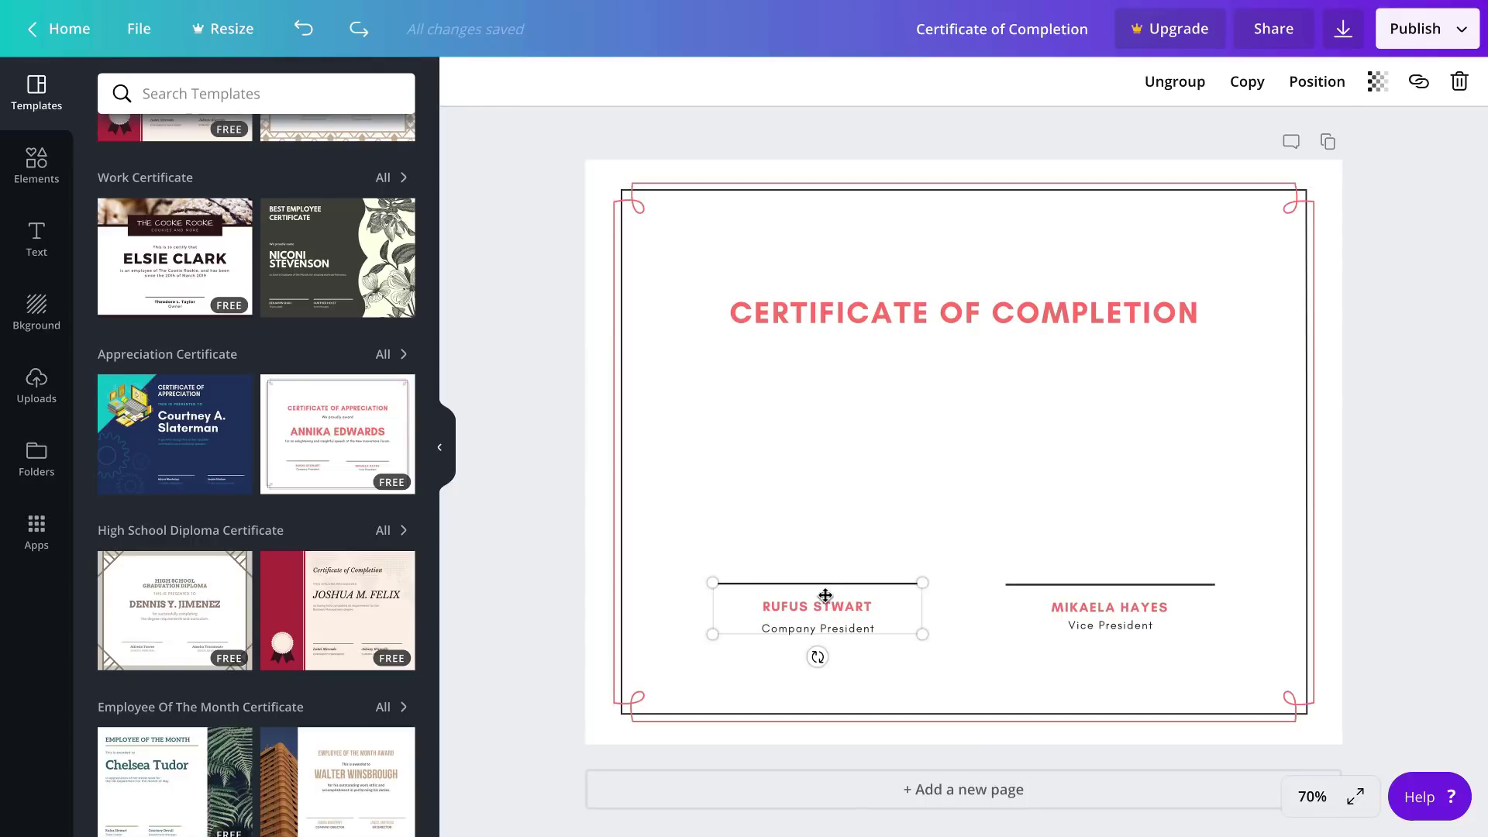
key("Delete")
left_click(1110, 589)
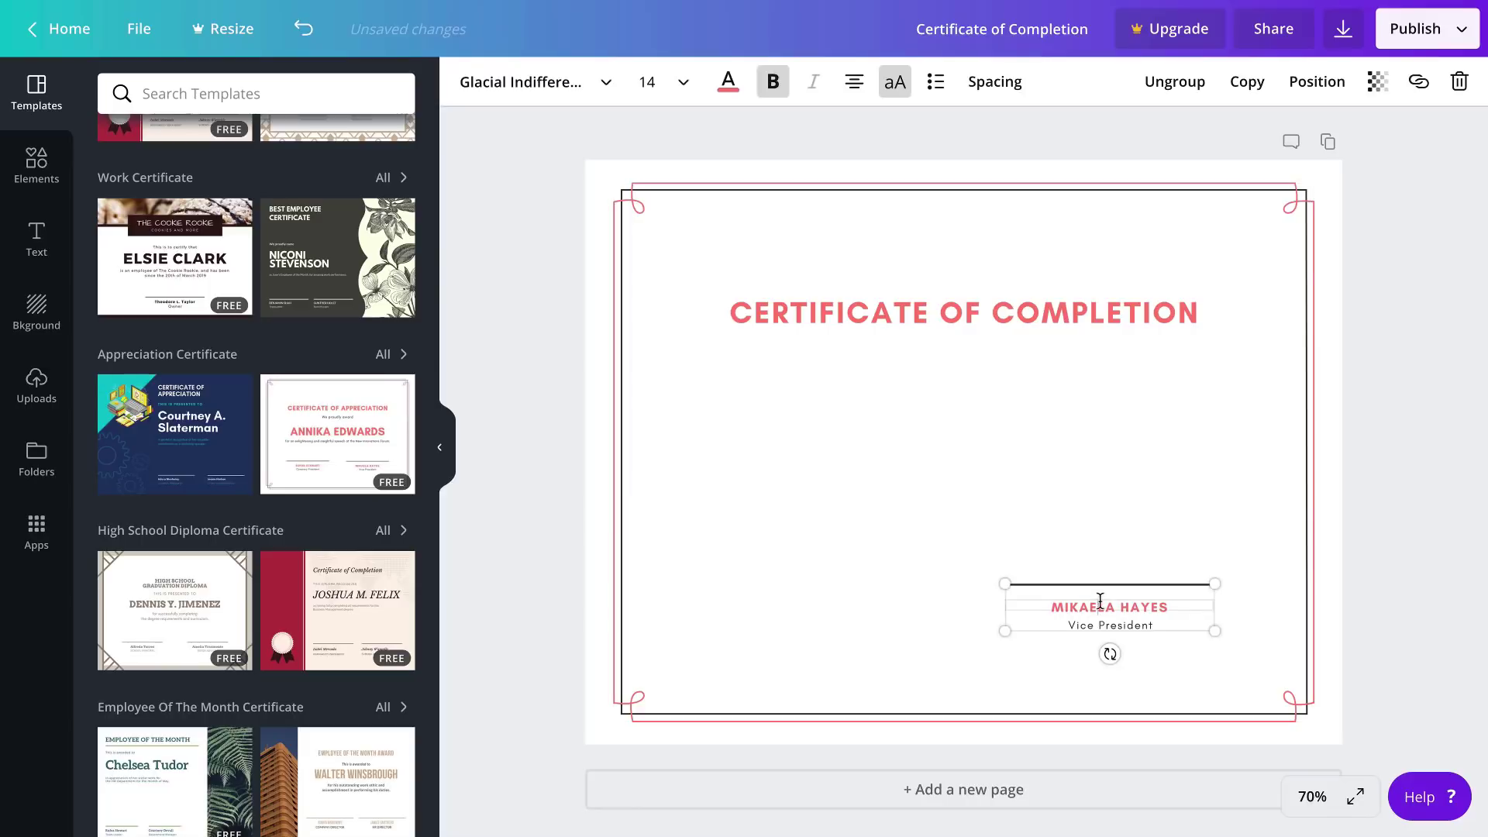
left_click_drag(1110, 587, 969, 655)
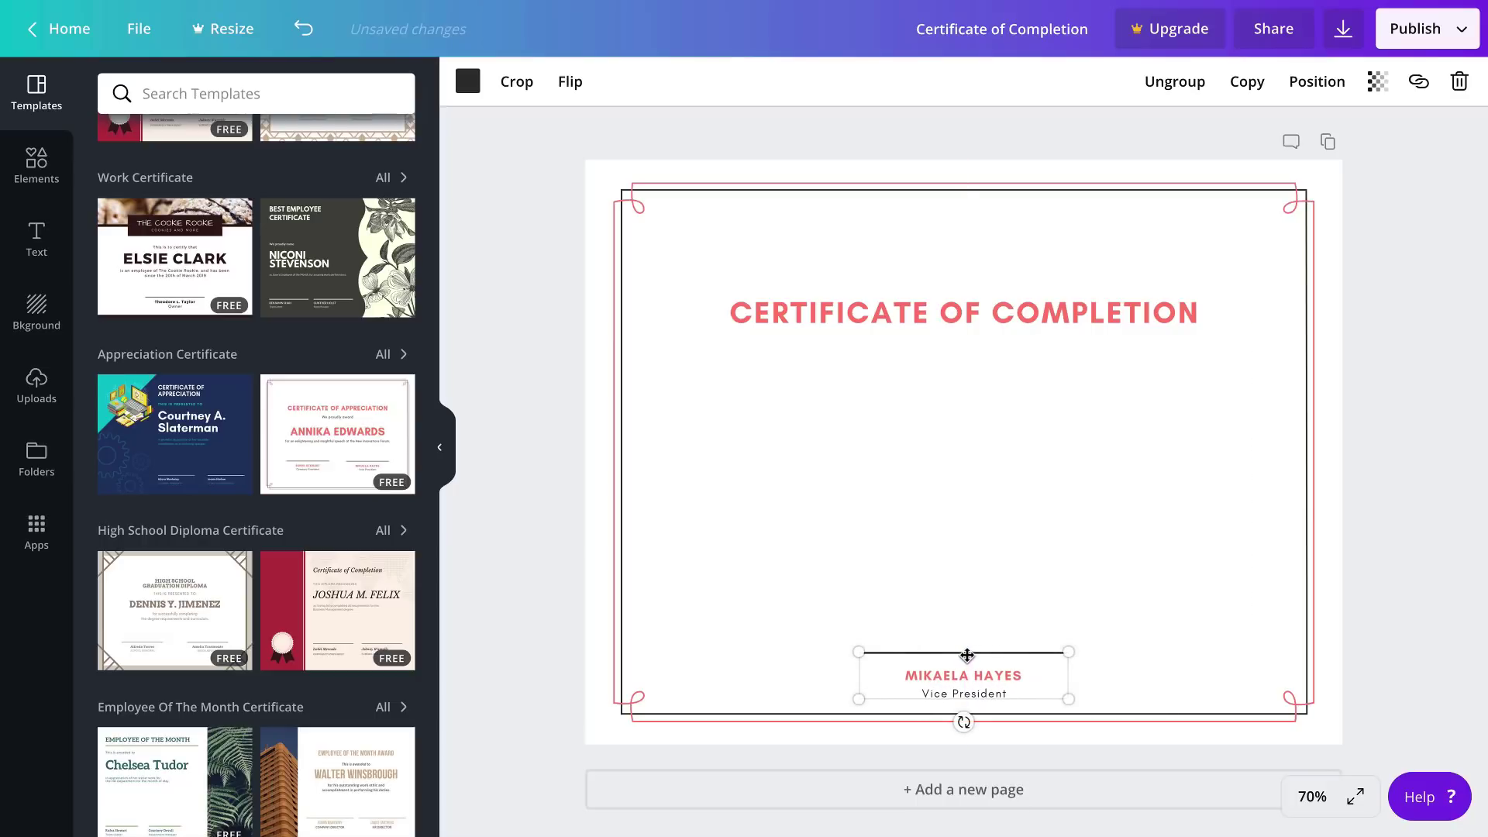
Enter the instructor's name with title 'Instructor', then raise the title block higher.
left_click(968, 675)
left_click(969, 674)
triple_click(970, 674)
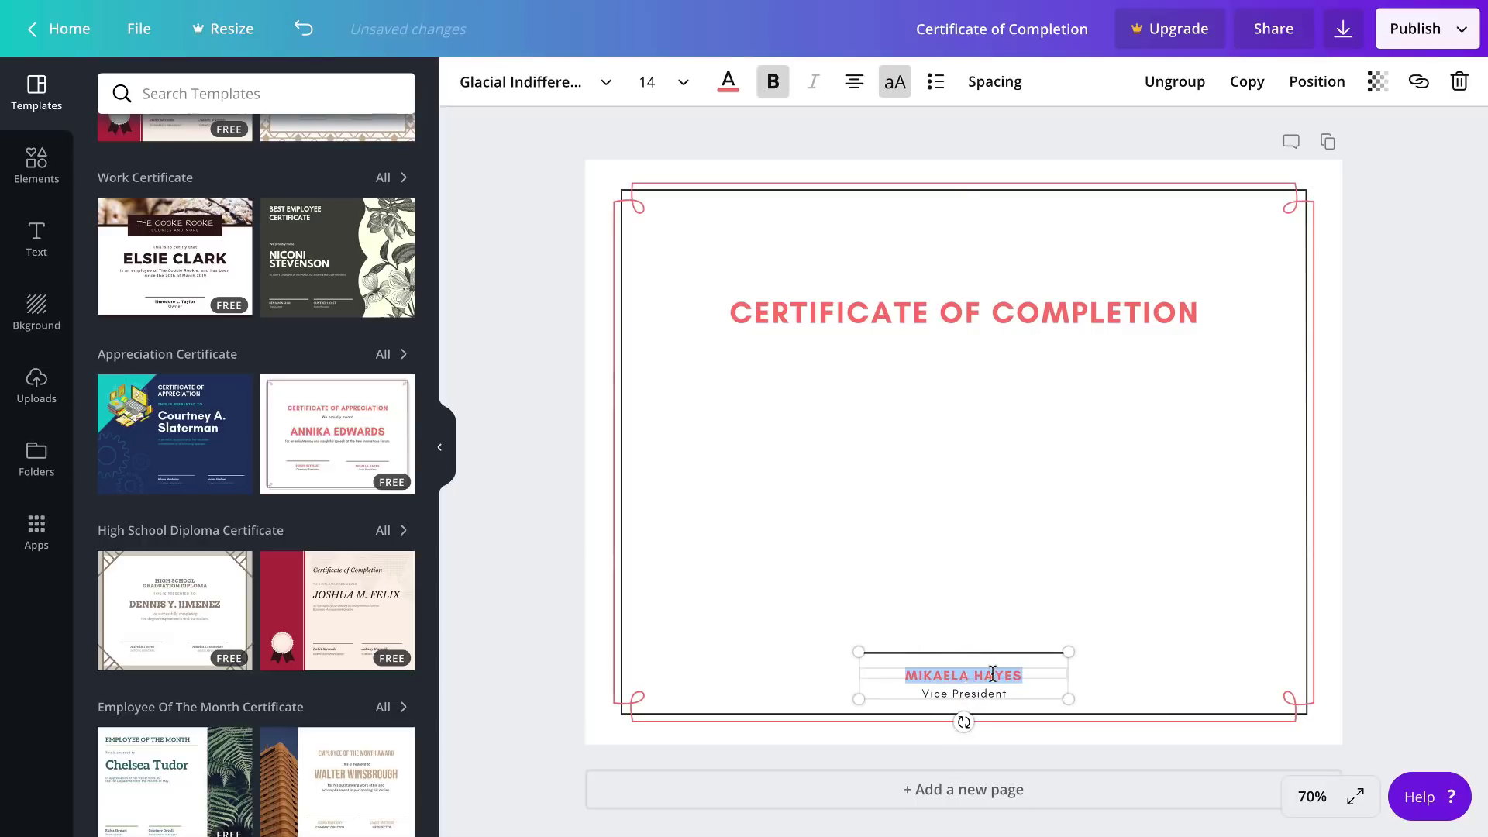
type("JOE CASA")
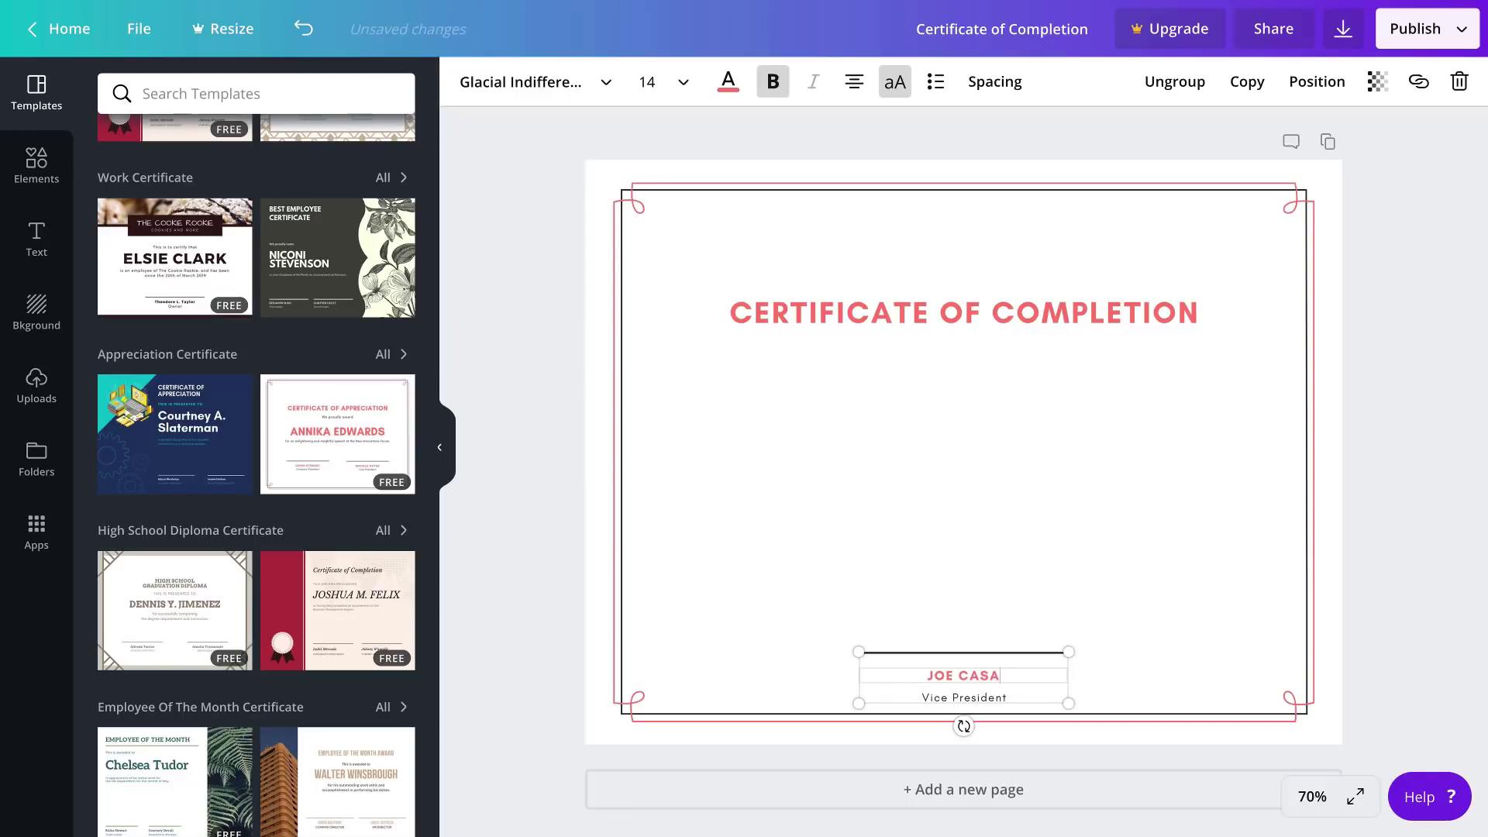
type("BONA")
left_click(1000, 698)
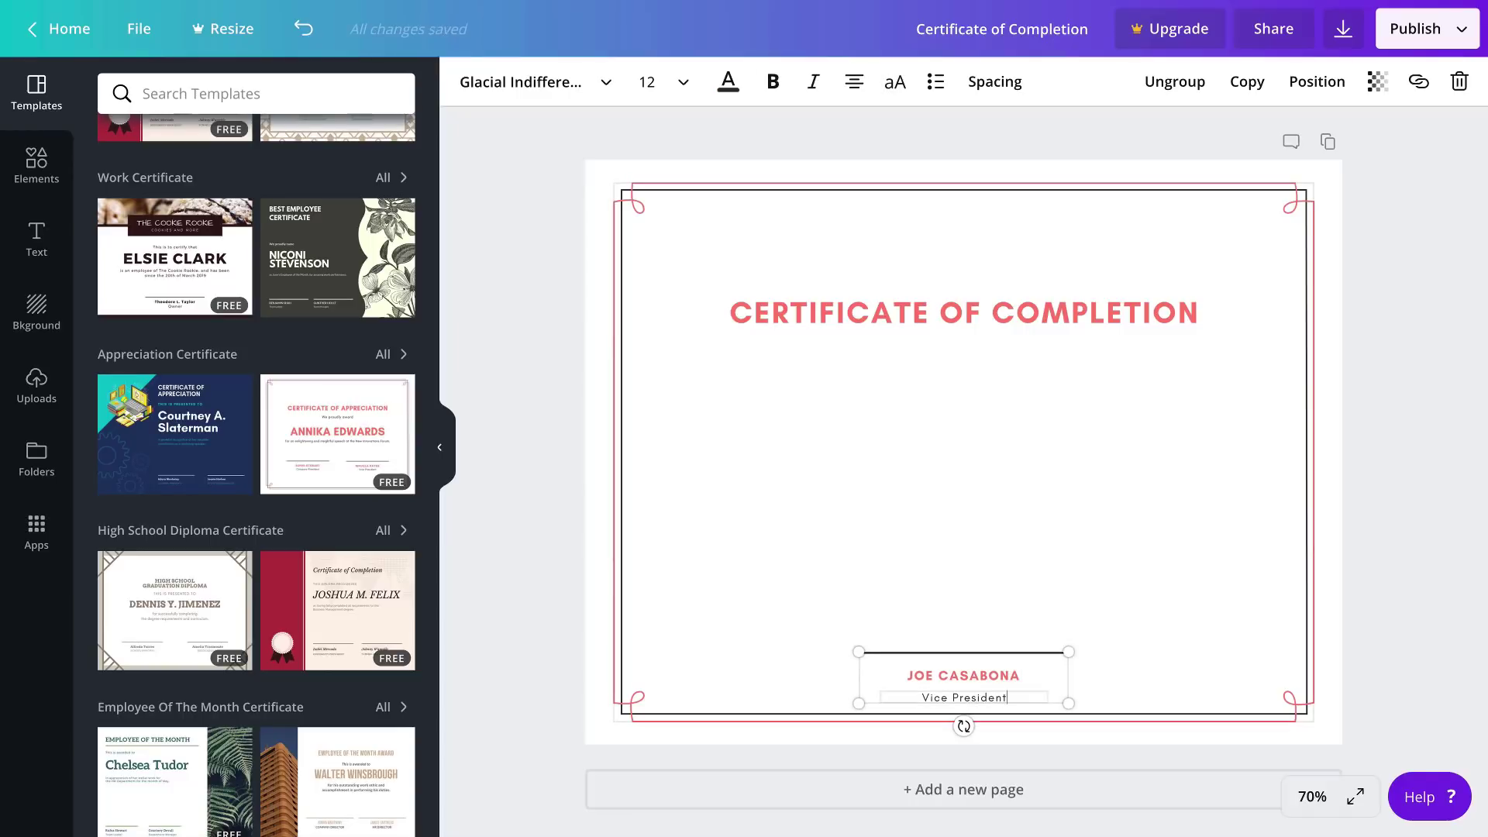
key("BackSpace")
key("BackSpace")
key("BackSpace")
key("BackSpace")
key("BackSpace")
key("BackSpace")
key("BackSpace")
key("BackSpace")
key("BackSpace")
key("BackSpace")
key("BackSpace")
key("BackSpace")
key("BackSpace")
key("BackSpace")
type("Instructor")
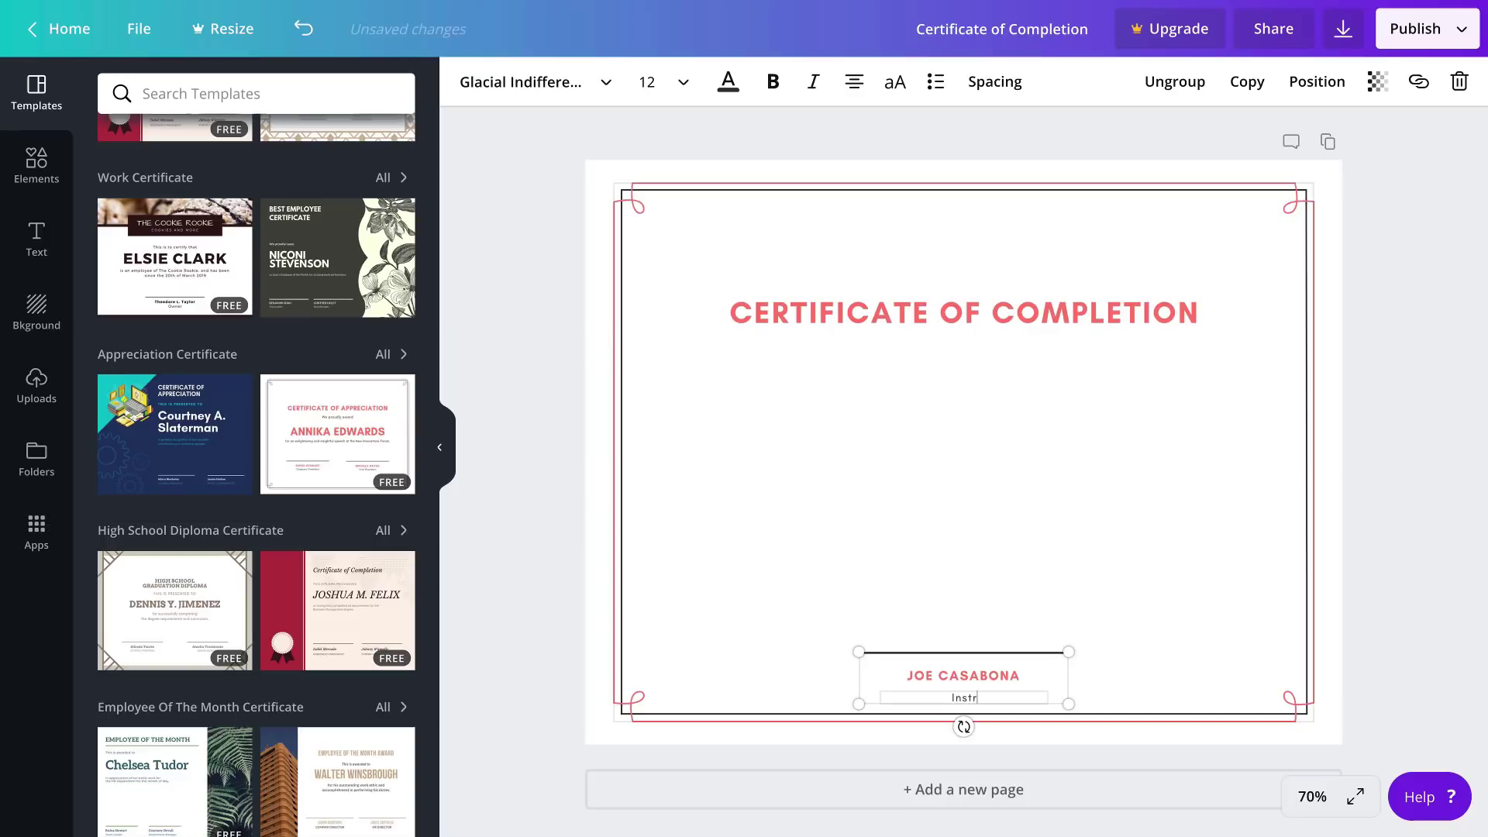
left_click(1163, 522)
left_click(1081, 498)
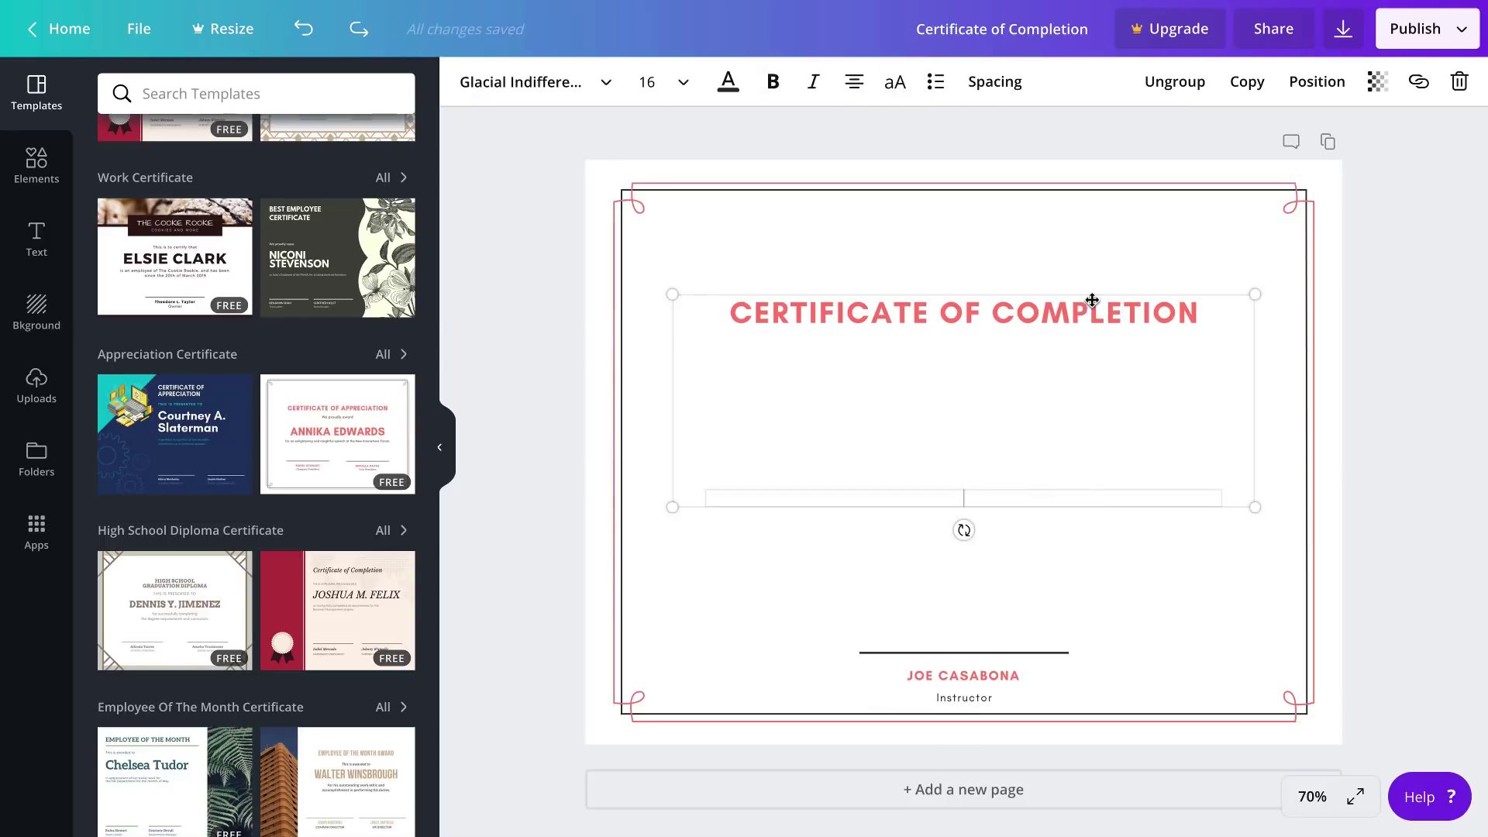
left_click_drag(1093, 292, 1093, 275)
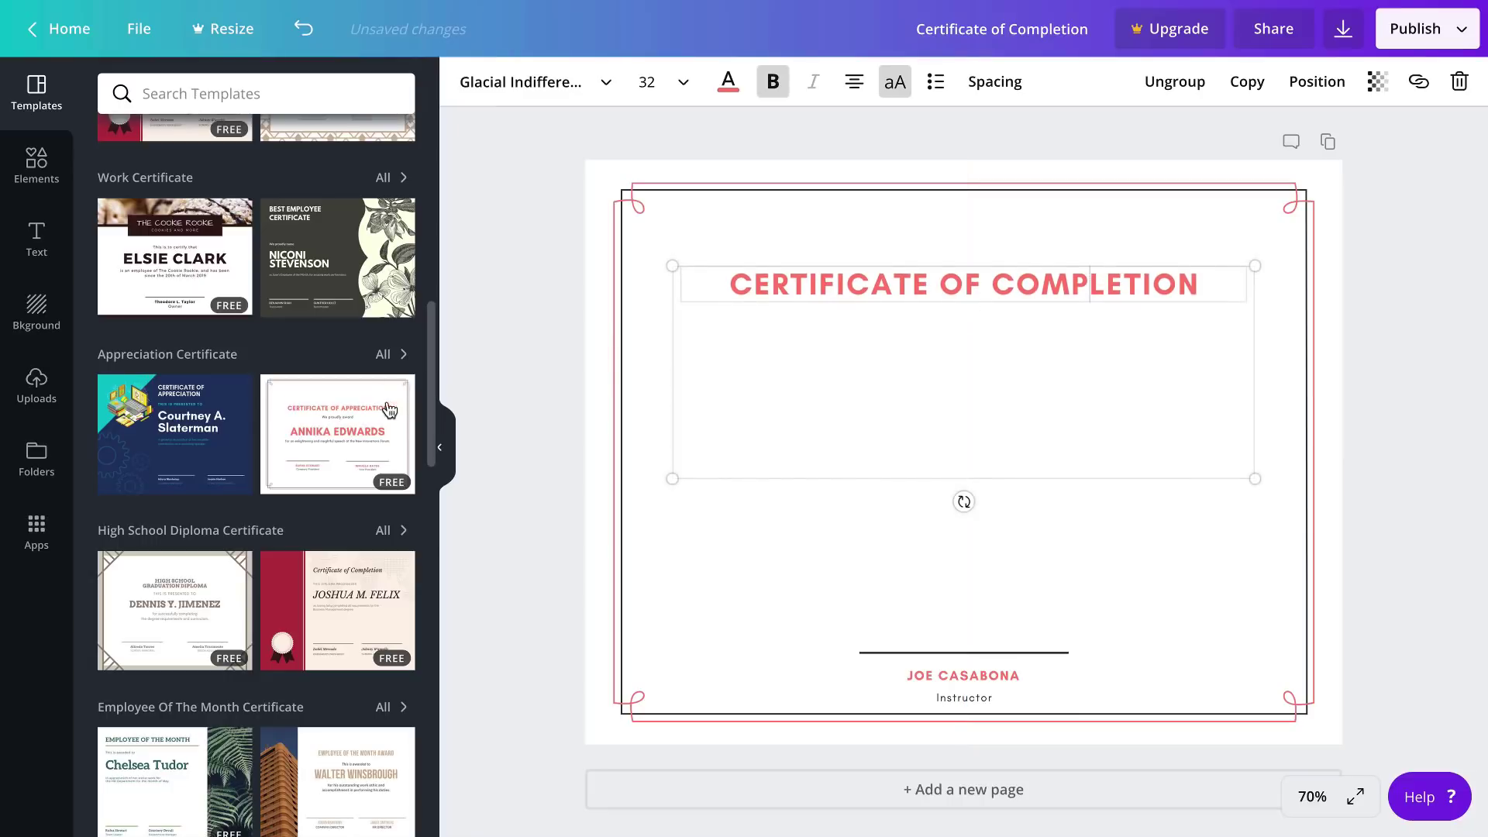
Add the uploaded signature image, shrink it onto the signer line, and send it backward.
left_click(34, 388)
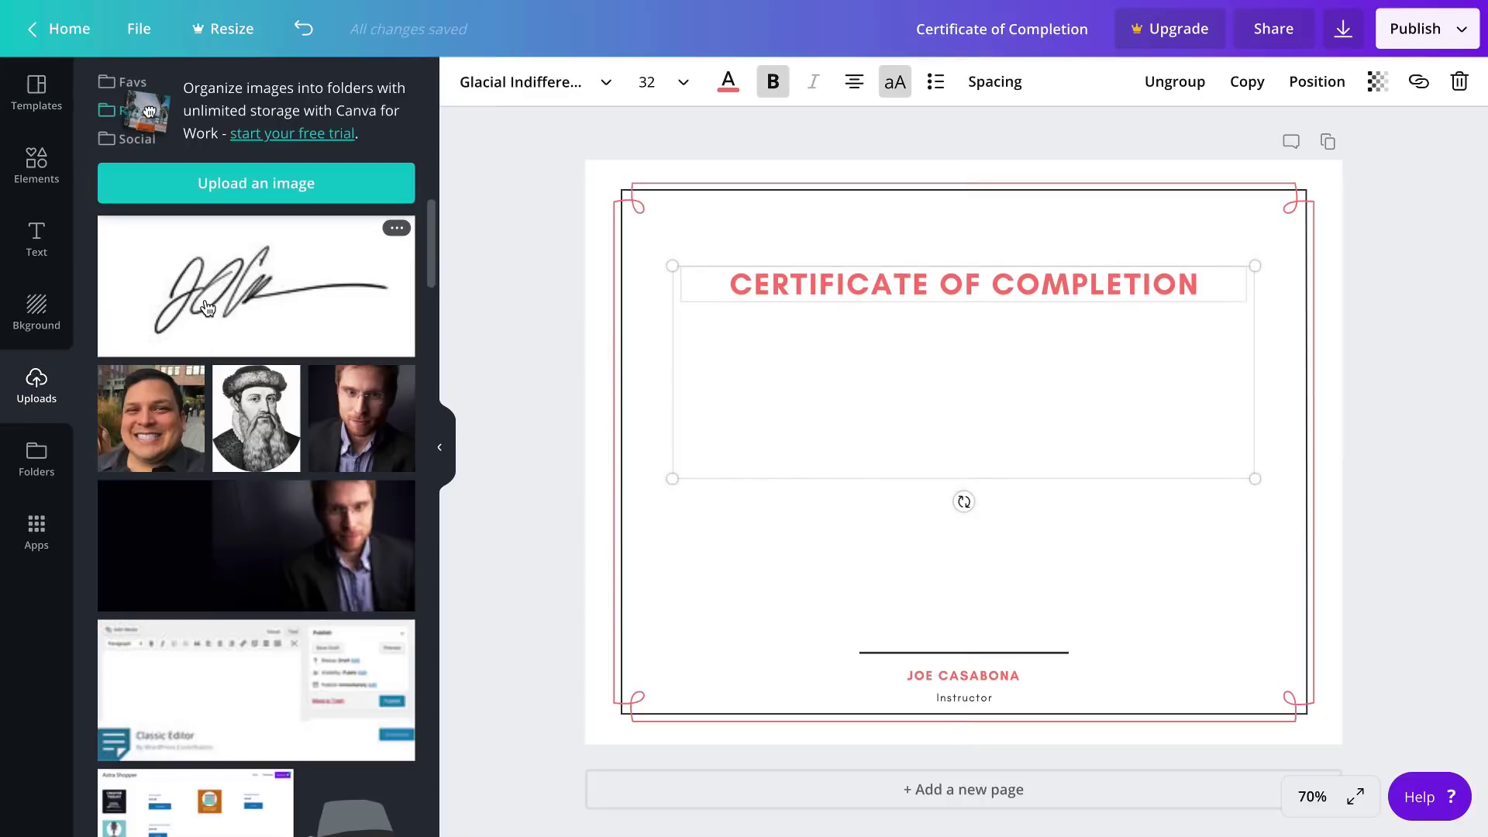
mouse_move(237, 298)
left_mouse_down()
mouse_move(461, 352)
mouse_move(908, 546)
mouse_move(791, 431)
mouse_move(811, 465)
mouse_move(767, 464)
left_mouse_up()
mouse_move(652, 389)
left_mouse_down()
mouse_move(751, 435)
mouse_move(1056, 485)
mouse_move(1154, 625)
mouse_move(1172, 620)
mouse_move(1079, 643)
mouse_move(938, 637)
left_mouse_up()
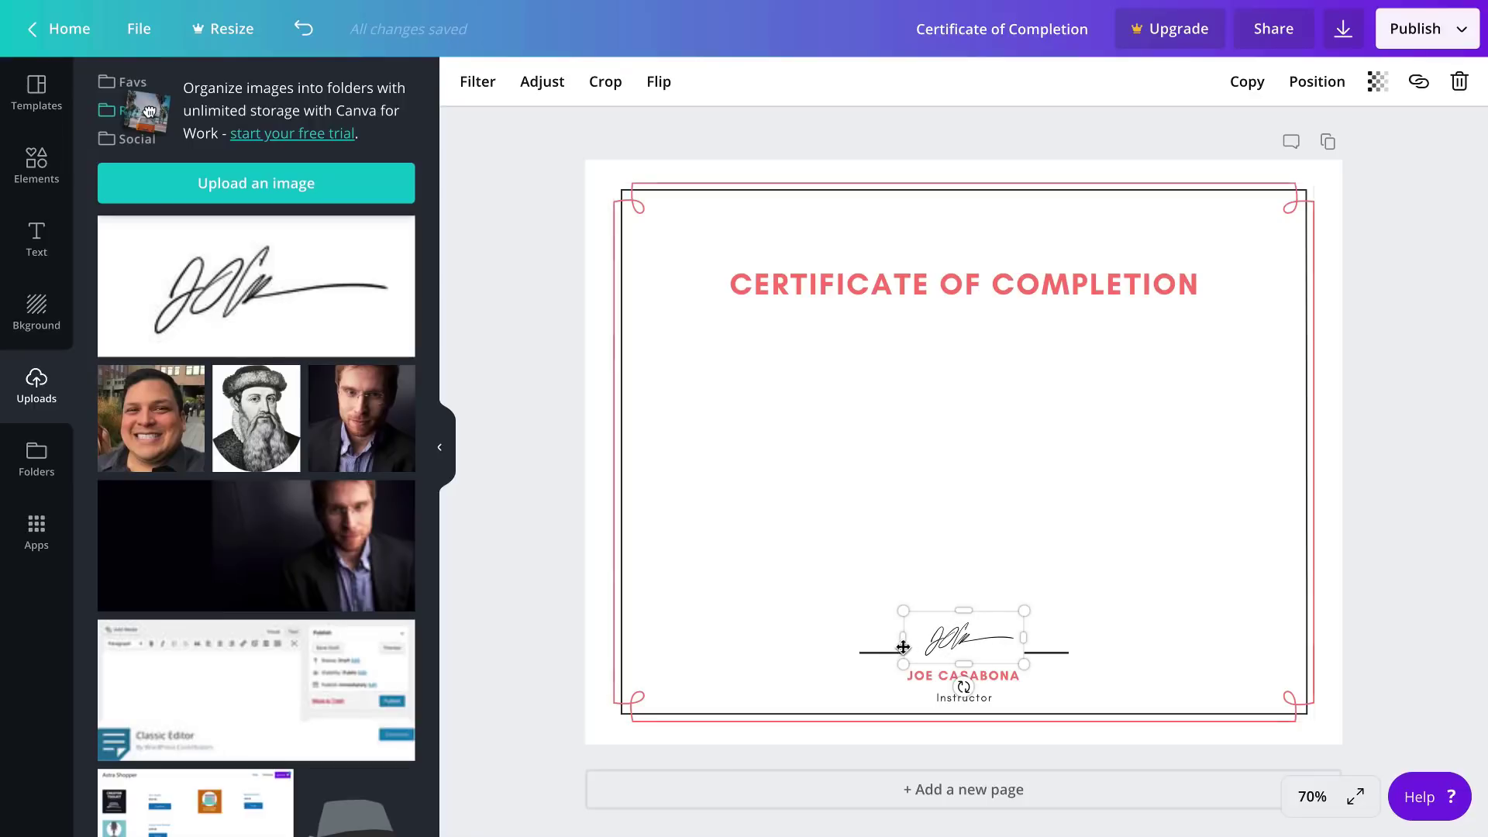
left_click(1305, 86)
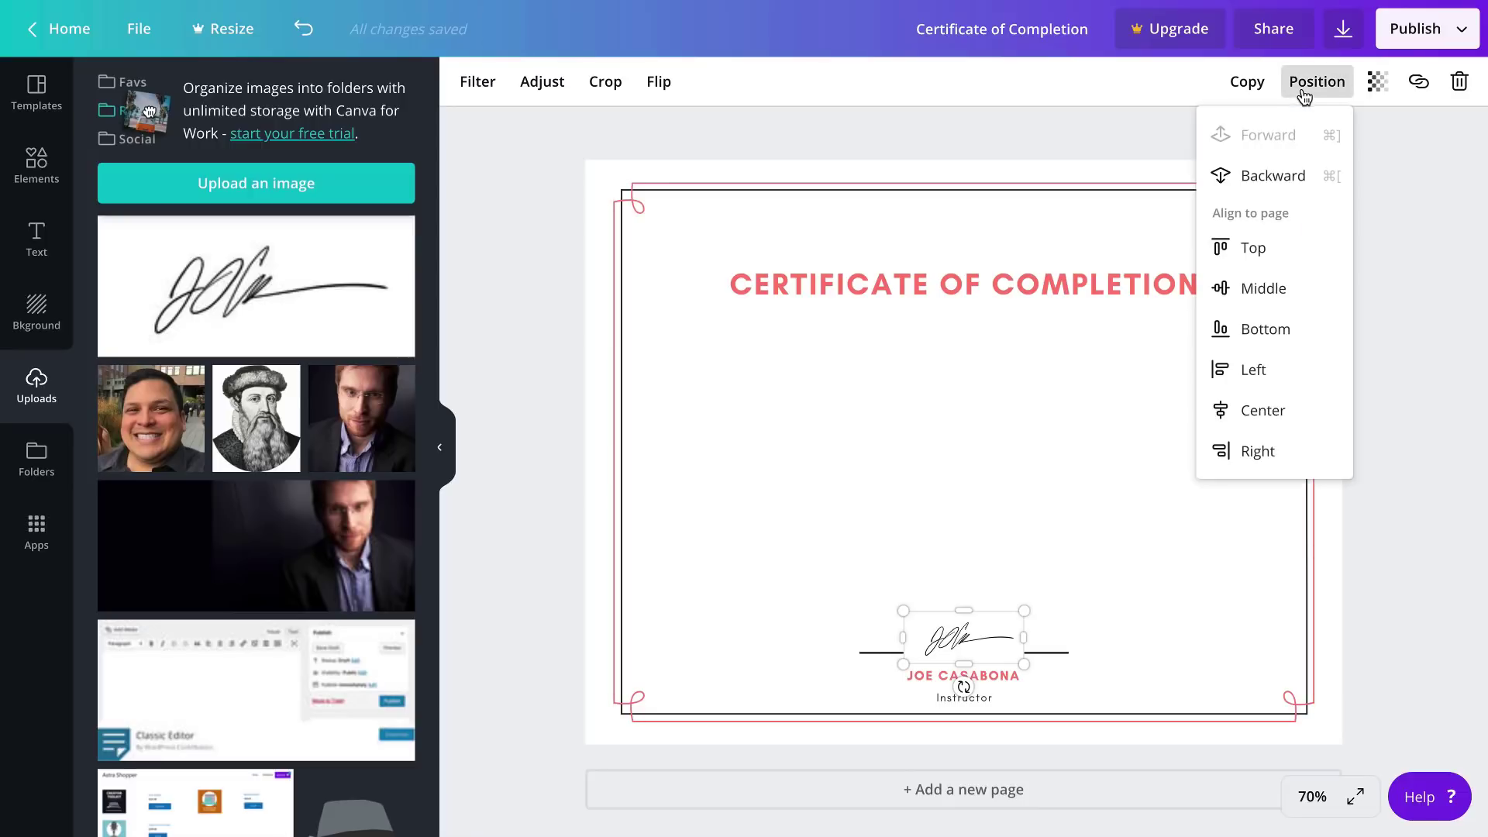
left_click(1299, 175)
left_click(1044, 466)
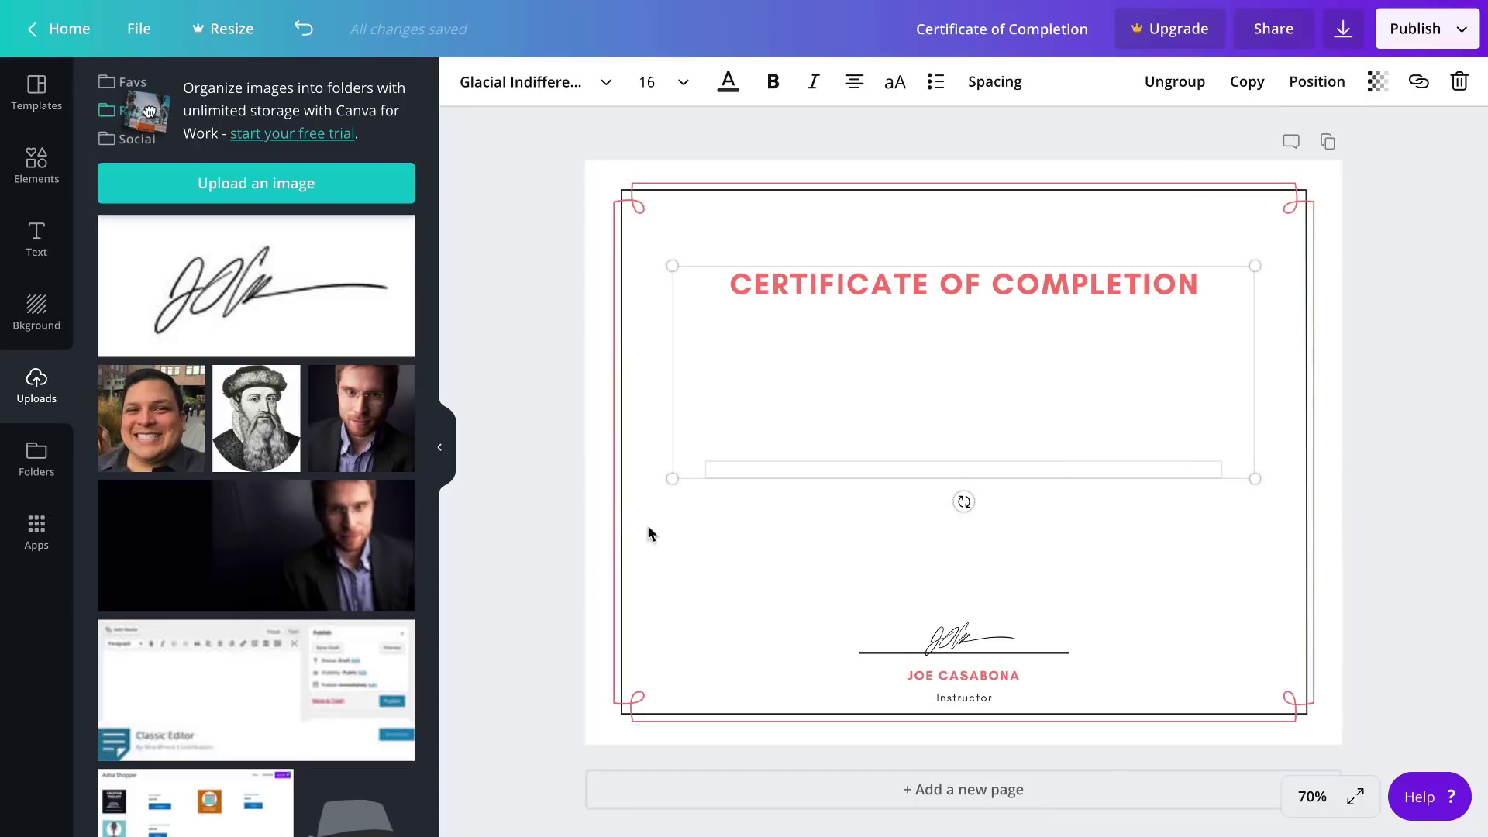
scroll(332, 504, "down", 15)
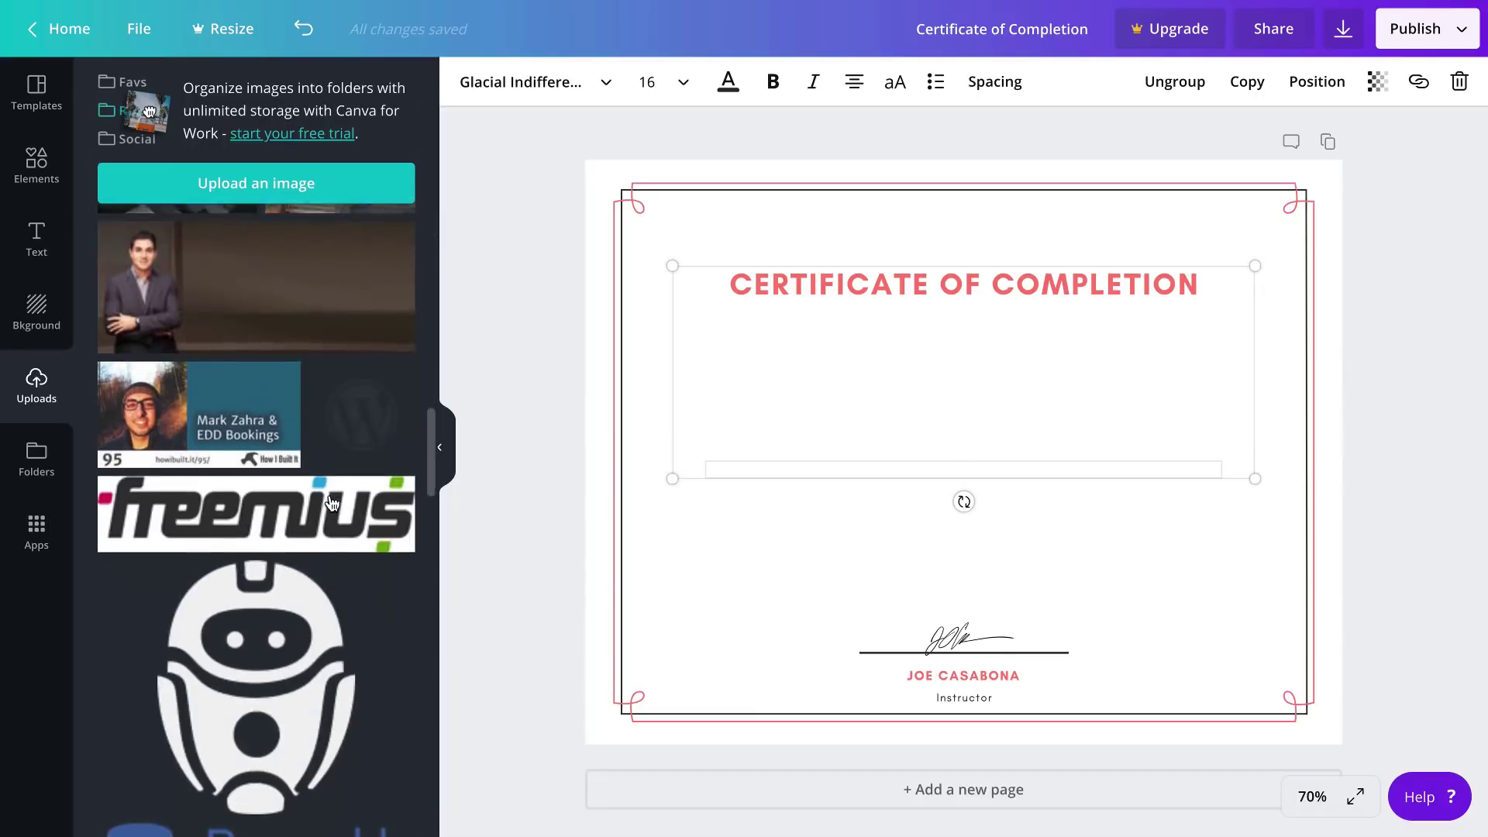
Place a small CreatorCourses logo at the top and nudge the title group up beneath it.
scroll(332, 504, "down", 5)
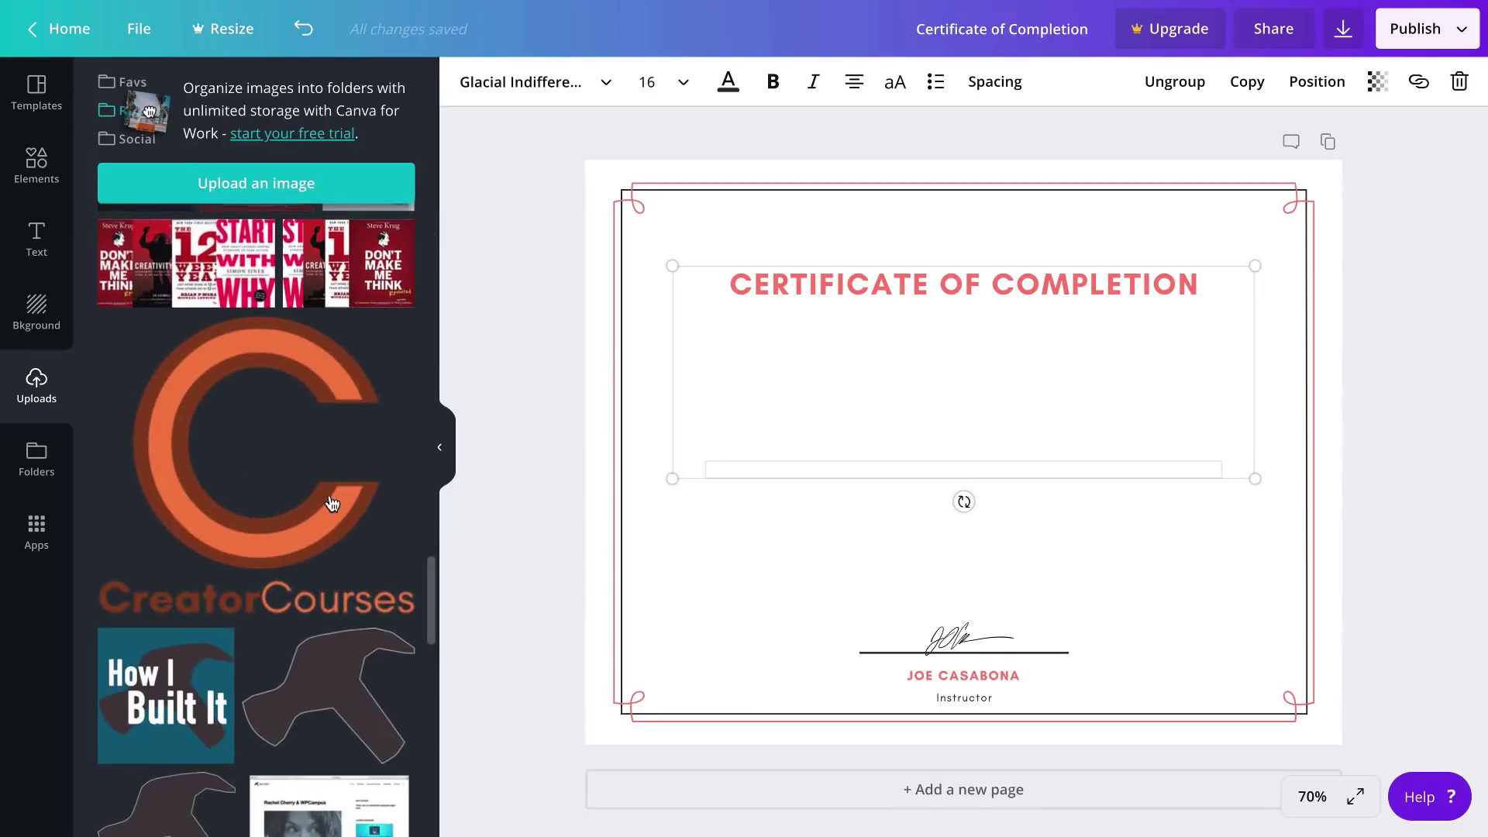
scroll(331, 504, "down", 1)
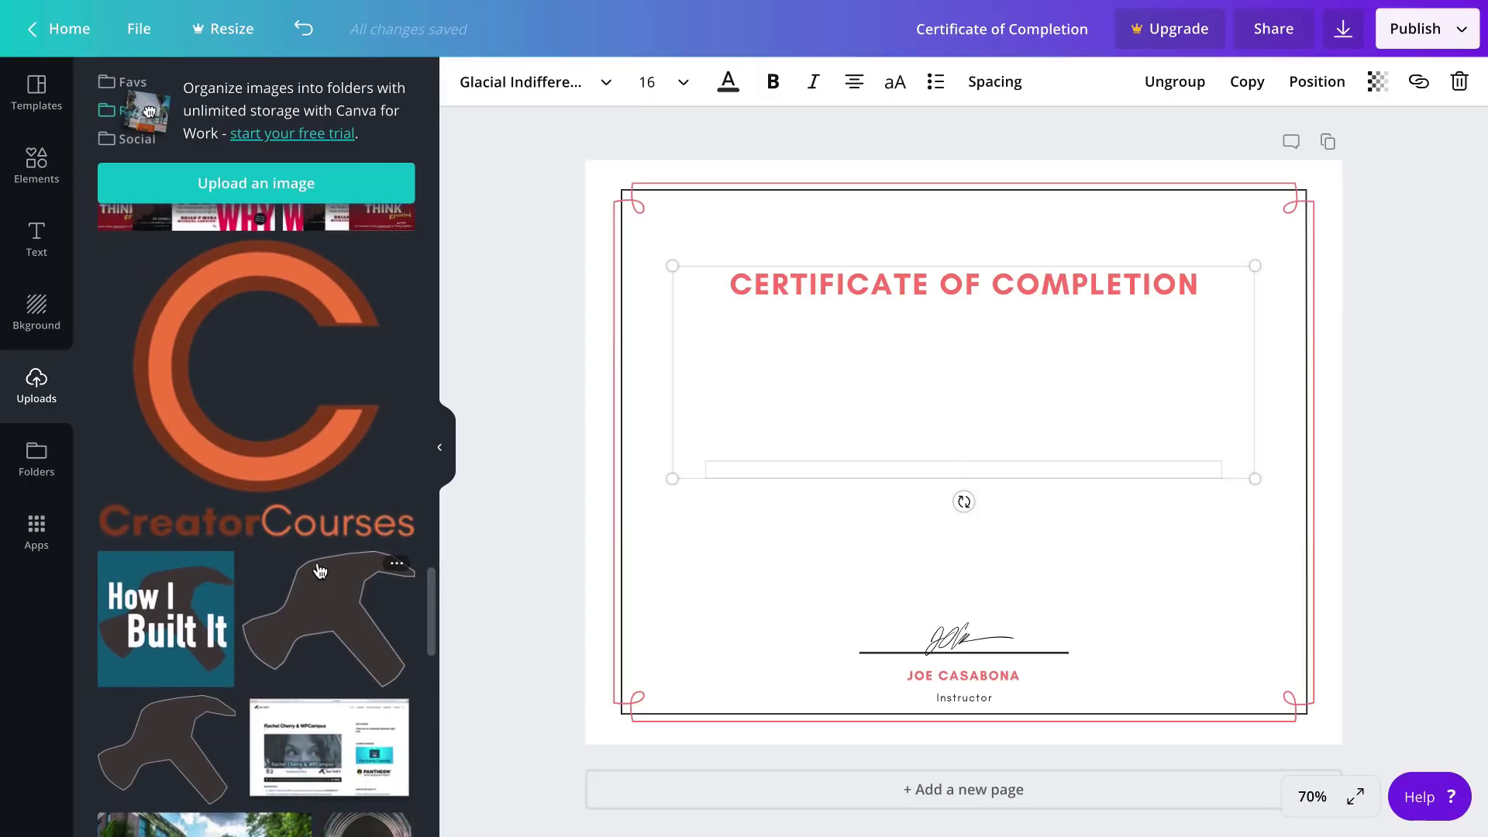
left_click_drag(320, 527, 867, 361)
left_click_drag(1292, 339, 985, 228)
double_click(1018, 280)
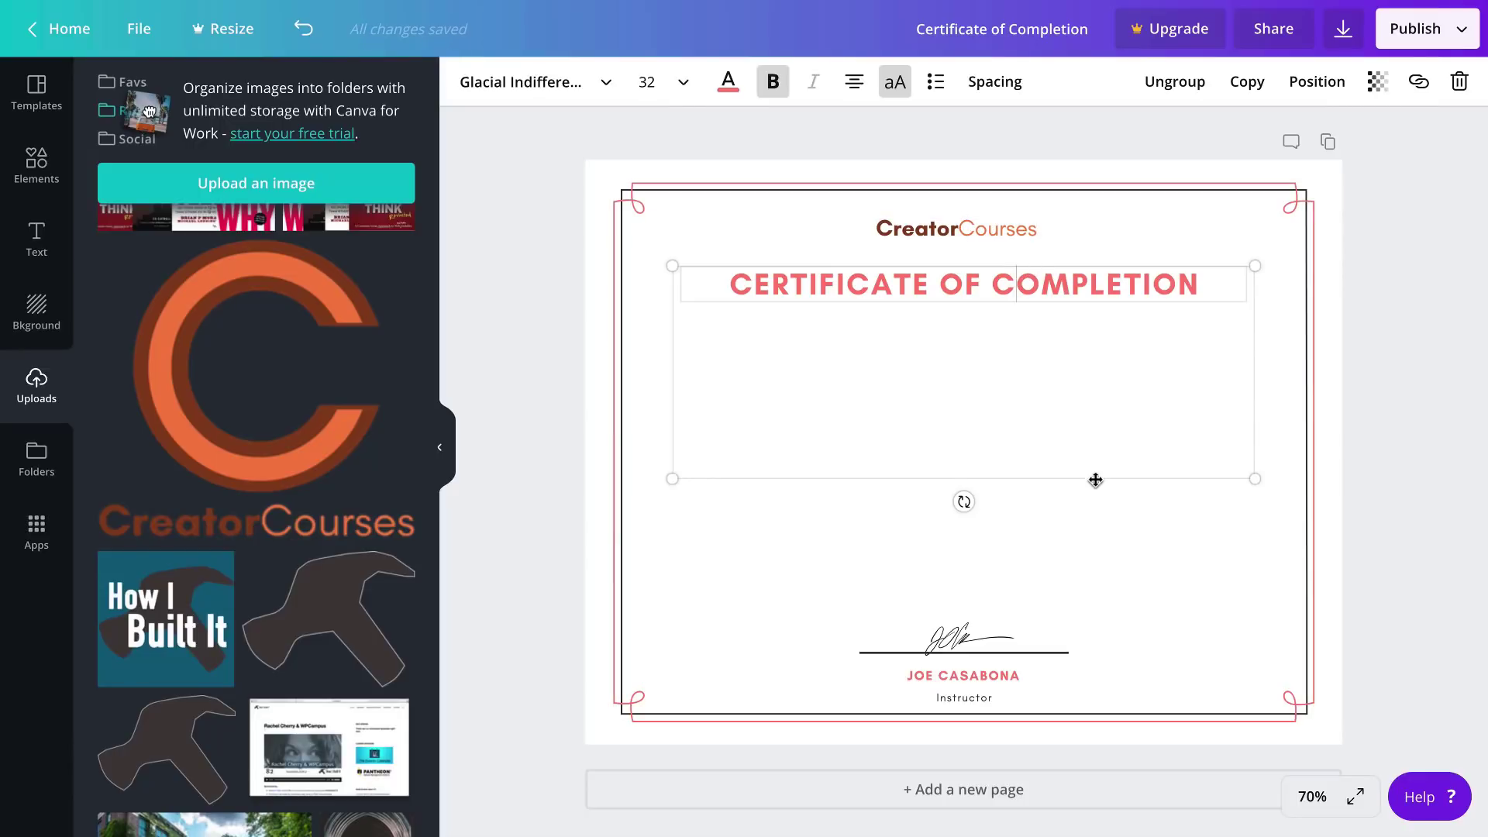
left_click_drag(1095, 480, 1093, 455)
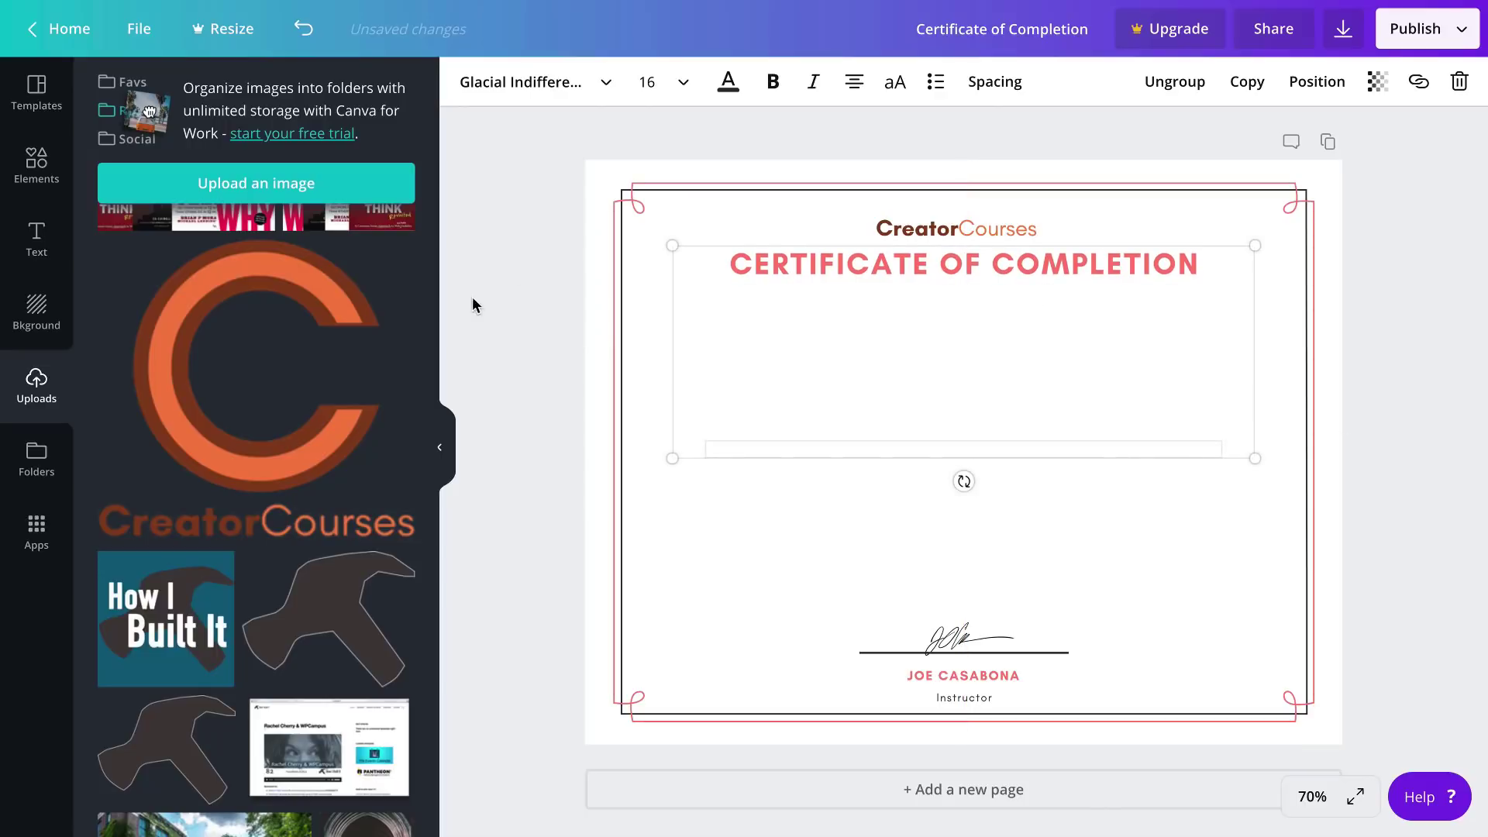
Change the decorative border's pink colour to the brown brand colour.
left_click(535, 311)
left_click(622, 224)
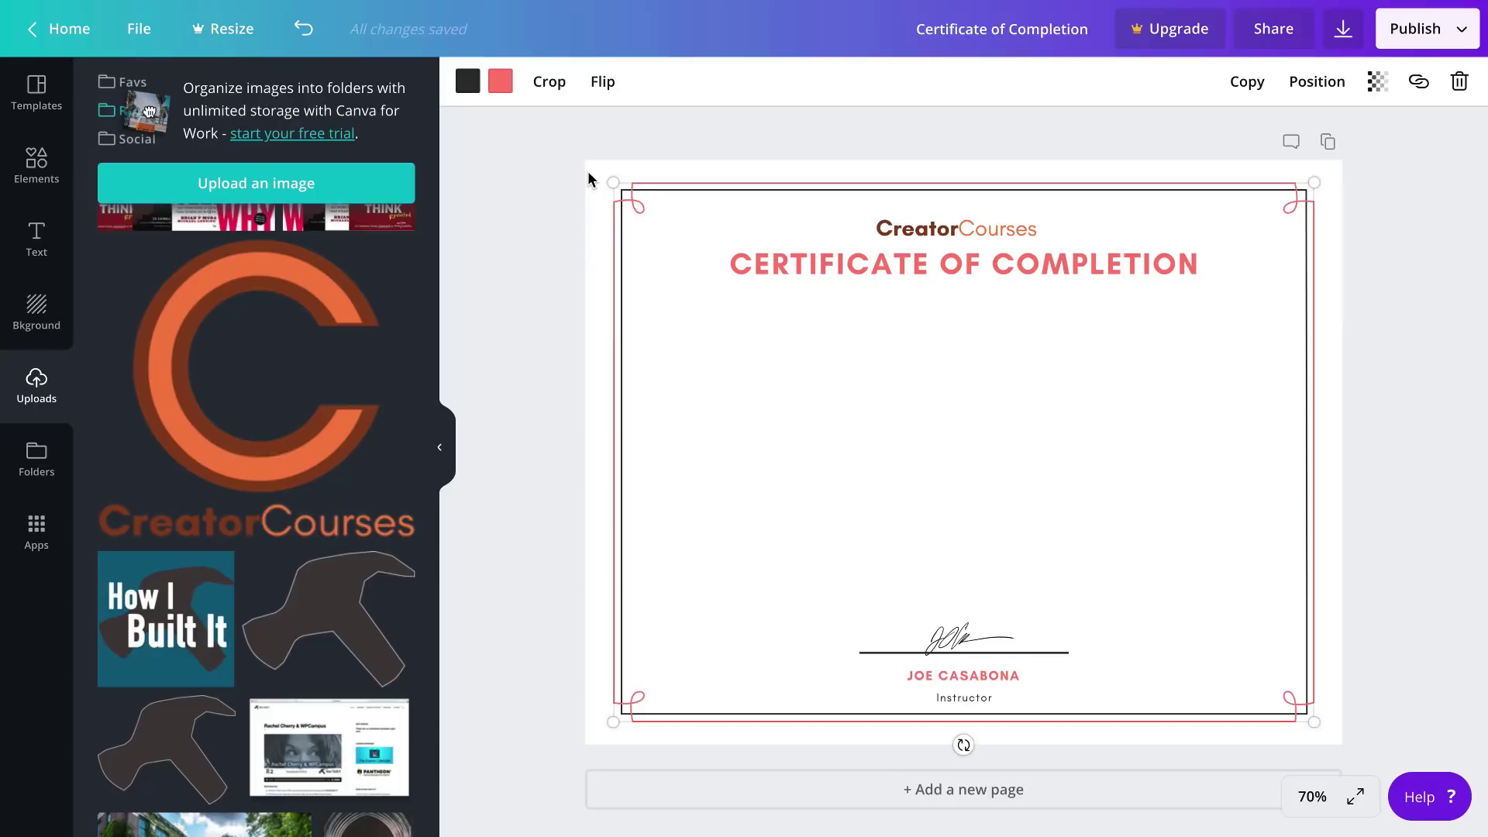
left_click(500, 89)
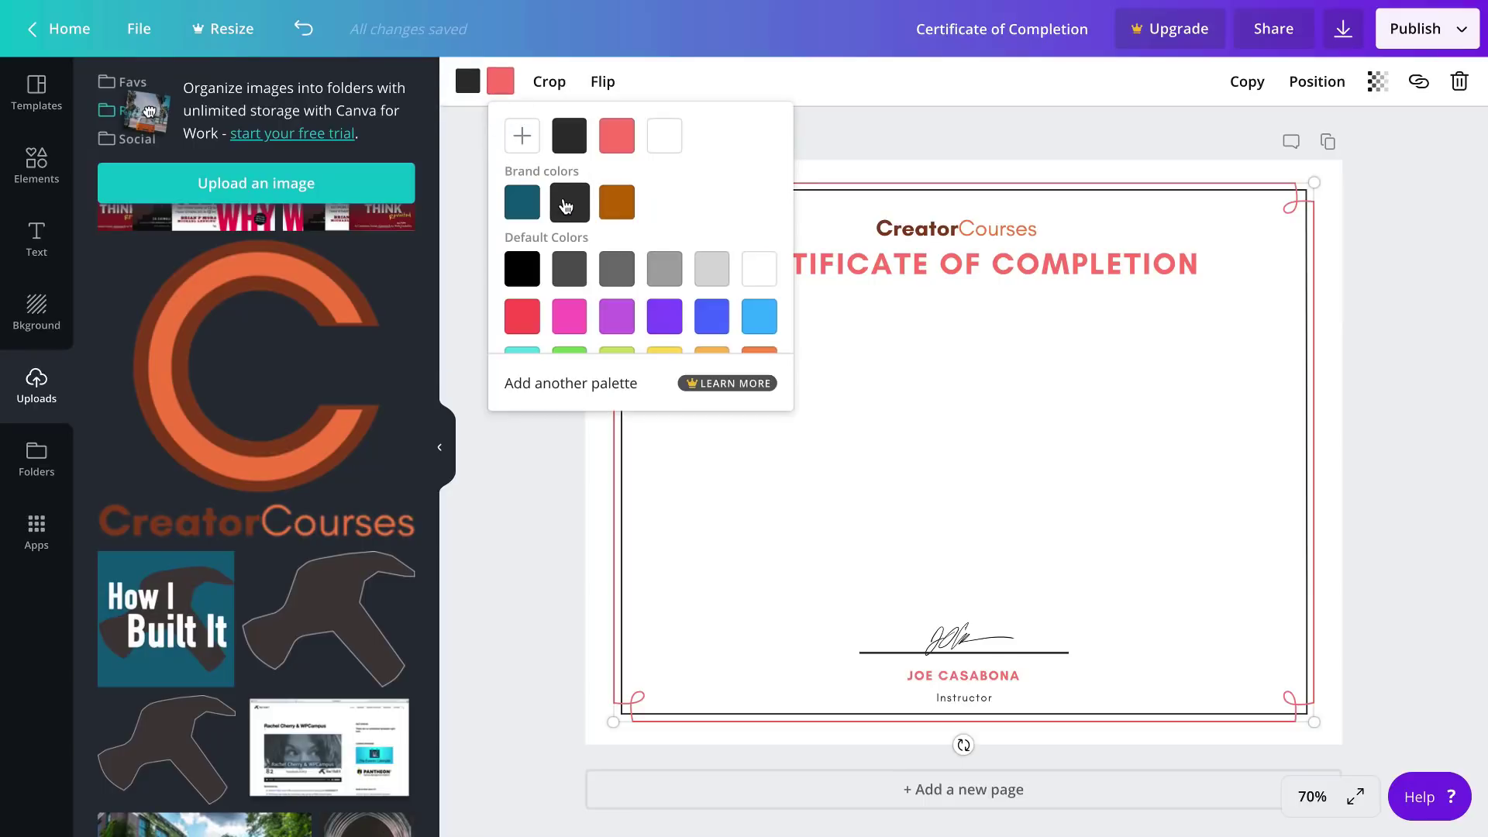
left_click(617, 203)
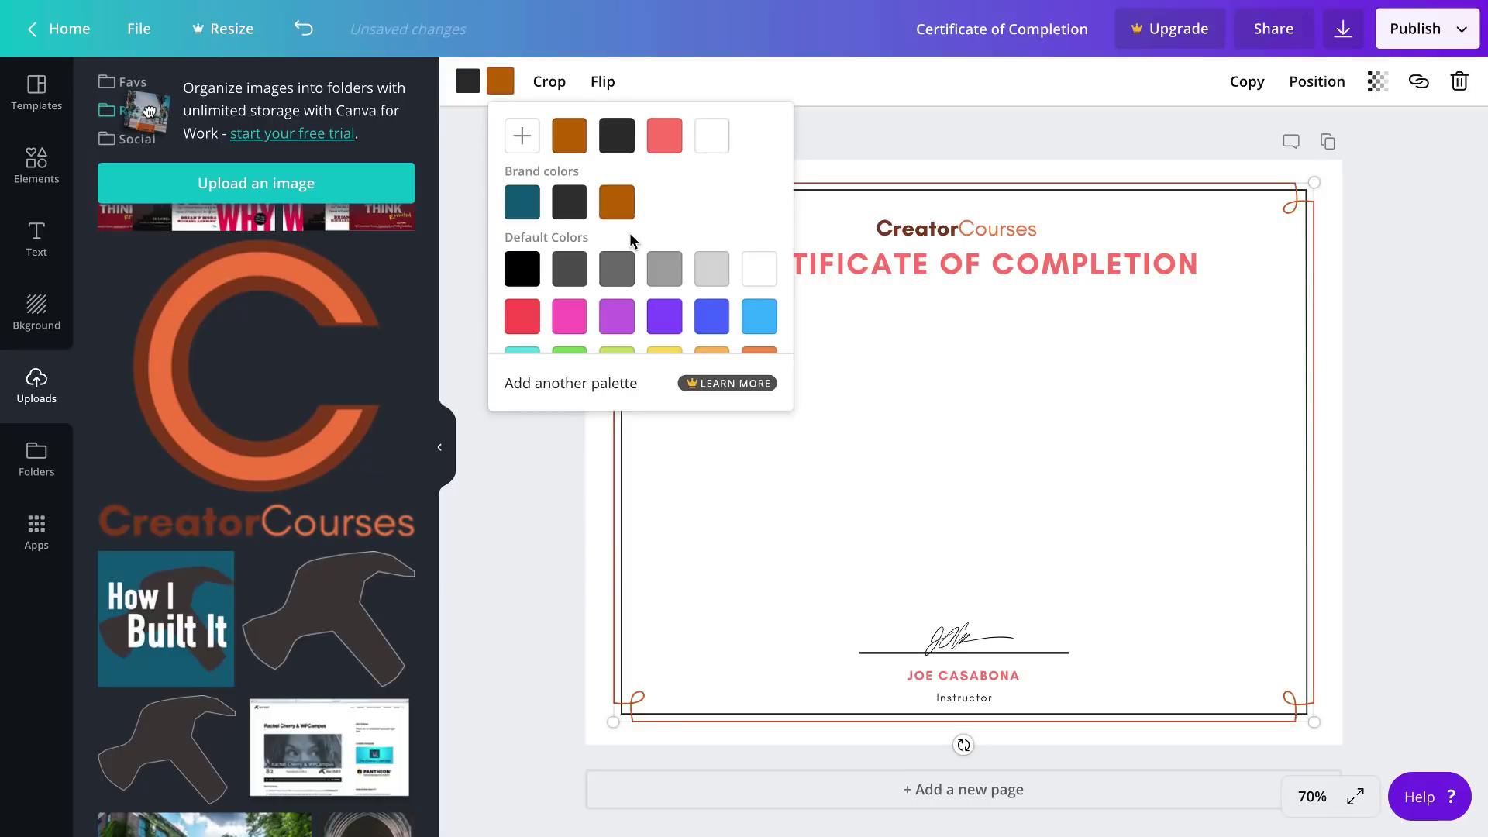
scroll(631, 241, "down", 1)
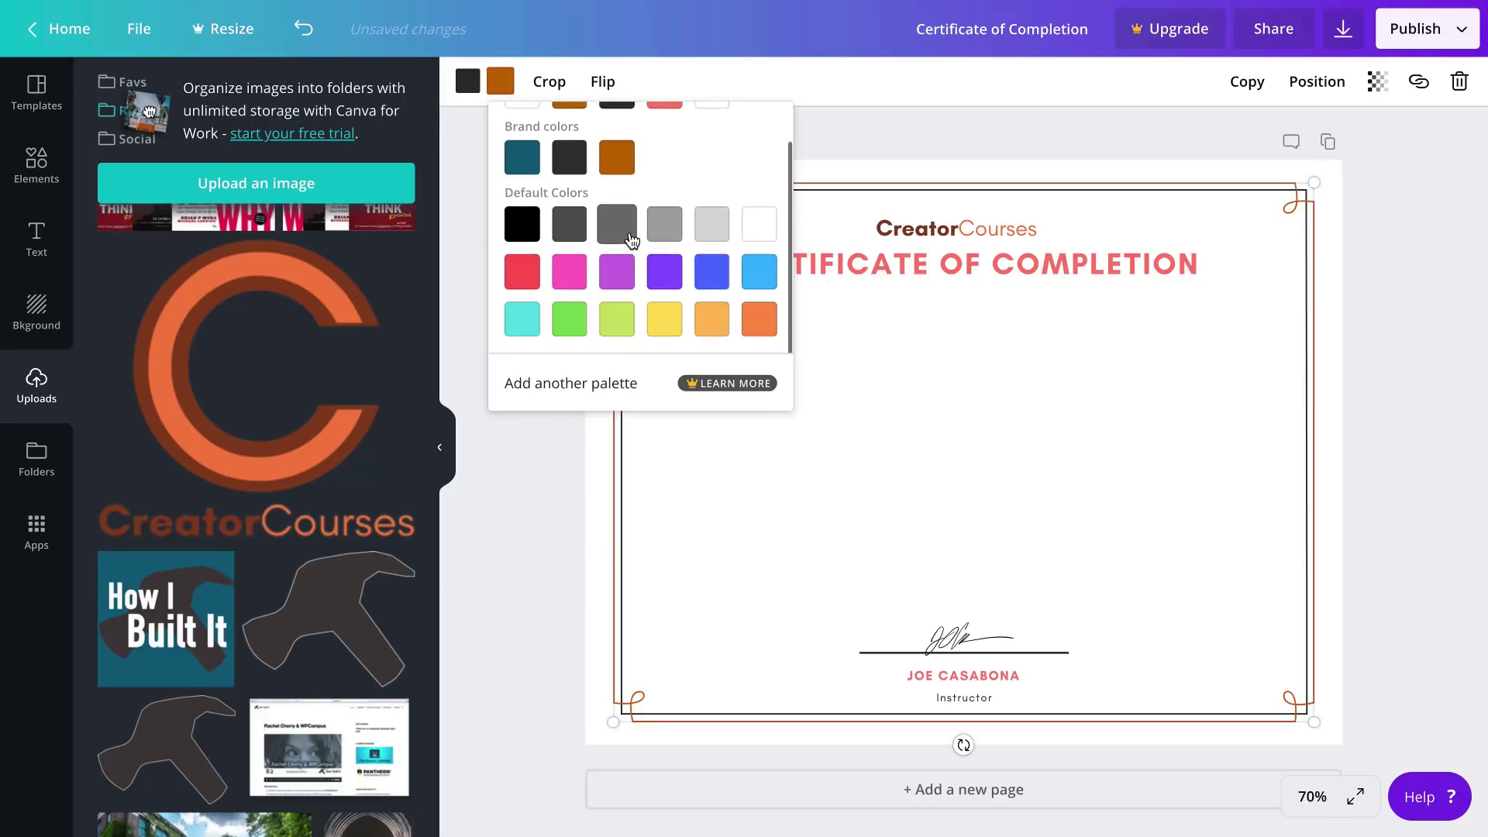
Make the CERTIFICATE OF COMPLETION title text brown.
left_click(1034, 264)
key("ctrl+a")
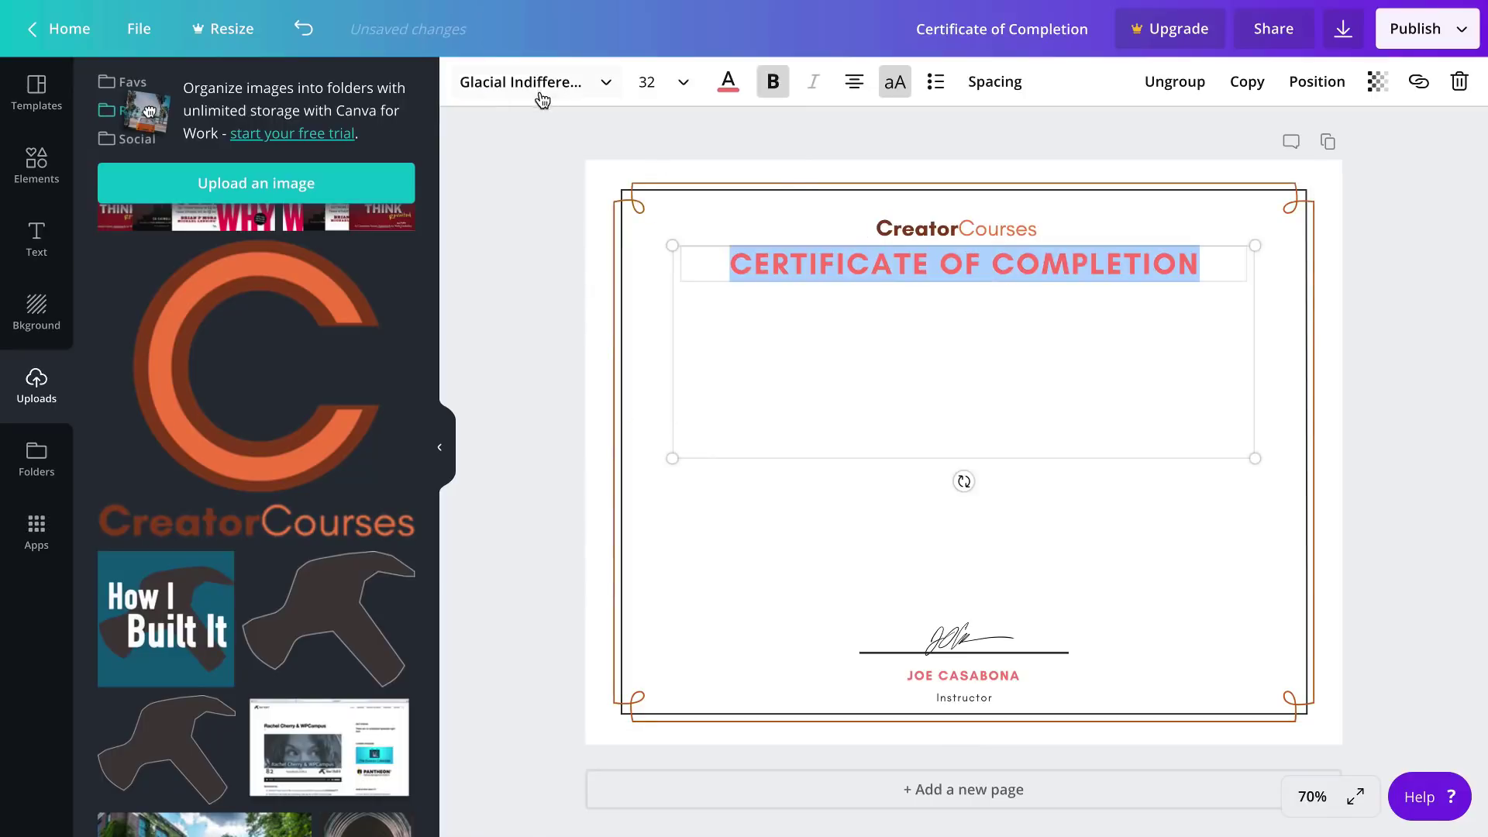
left_click(728, 81)
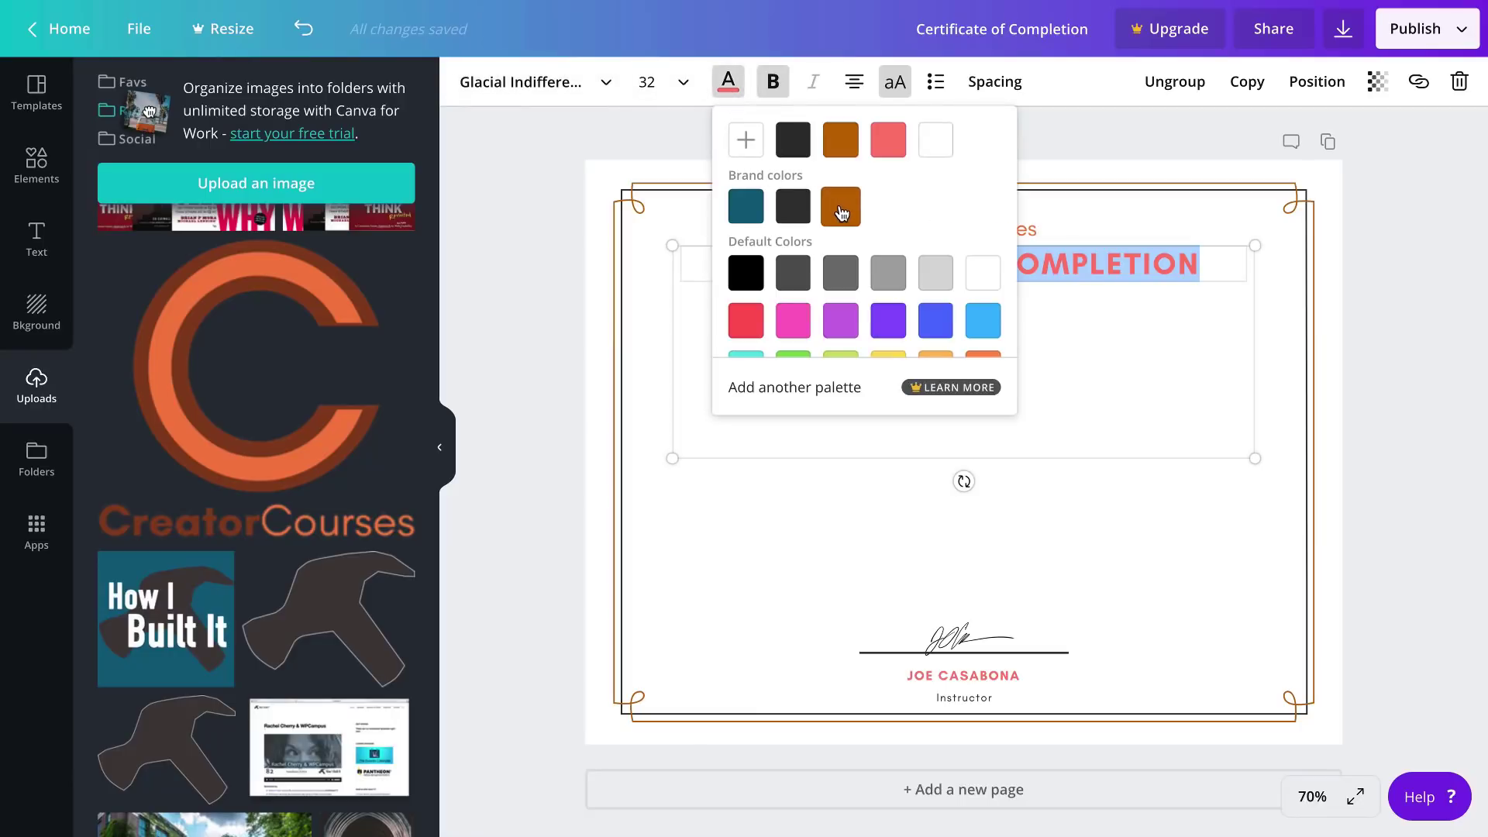
left_click(841, 207)
scroll(861, 310, "down", 1)
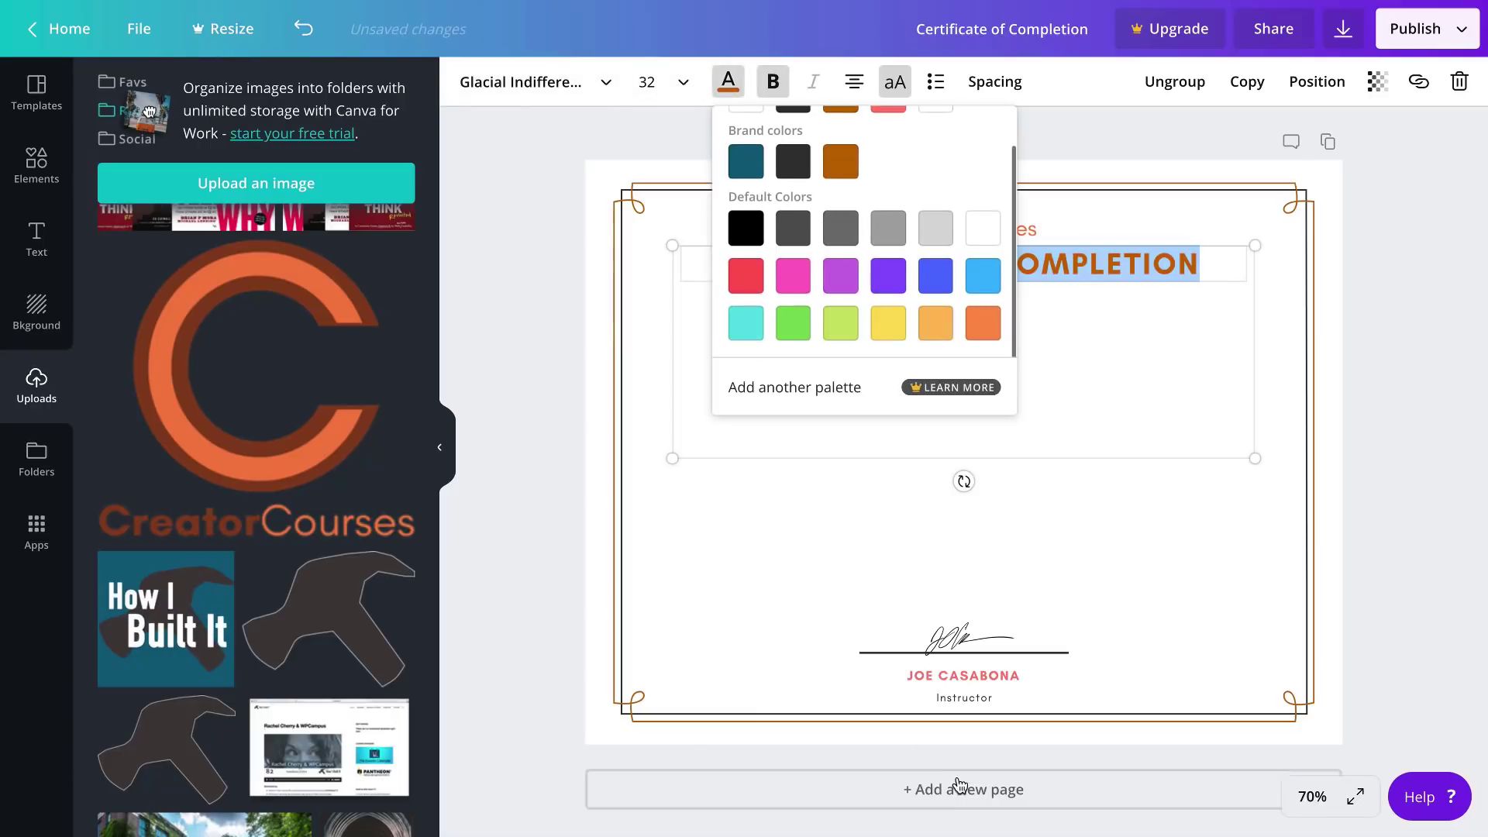
Make the instructor's name text brown.
triple_click(962, 675)
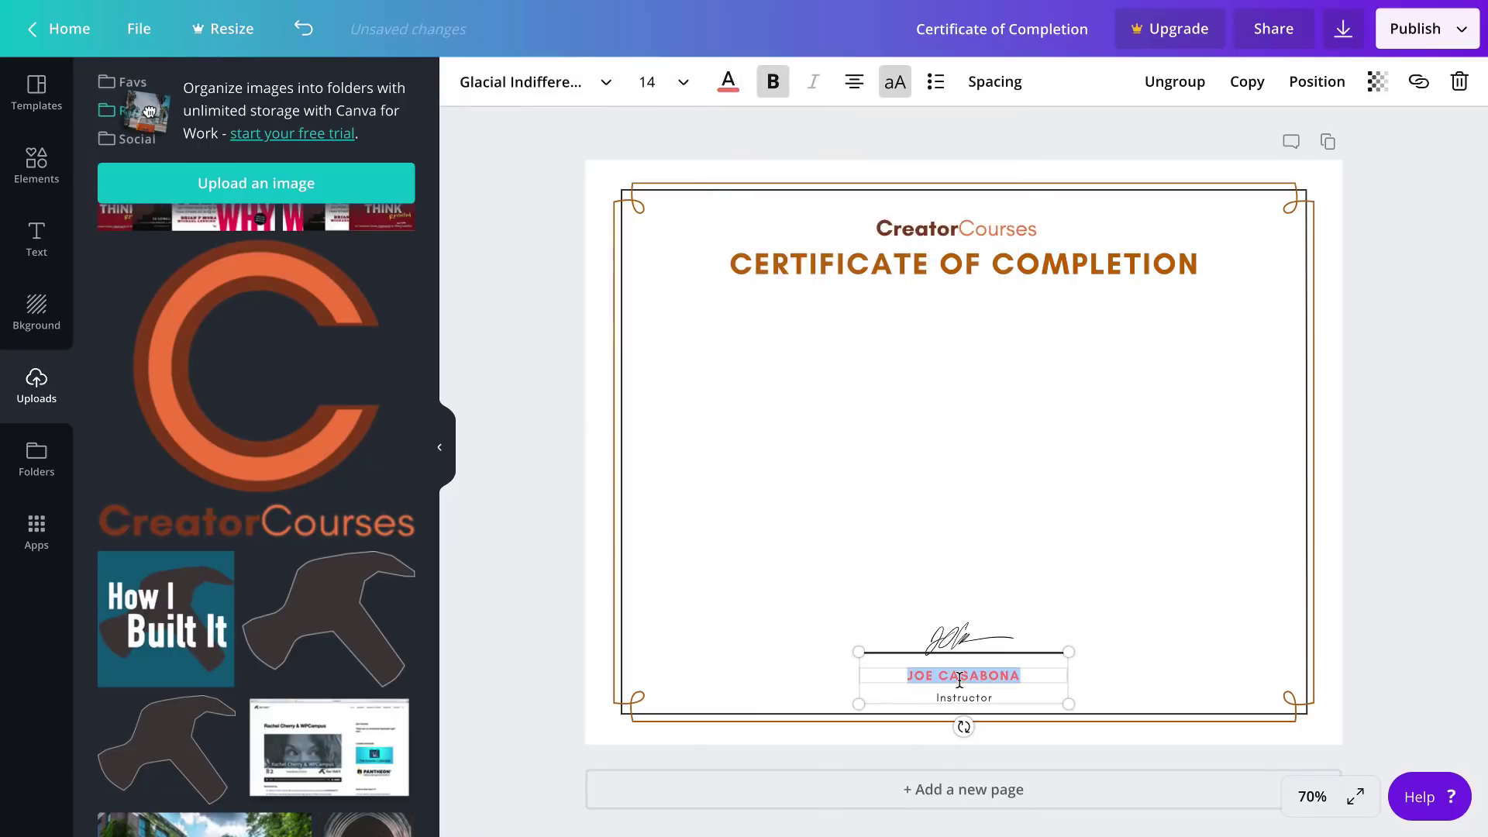
left_click(728, 81)
left_click(841, 208)
left_click(1368, 479)
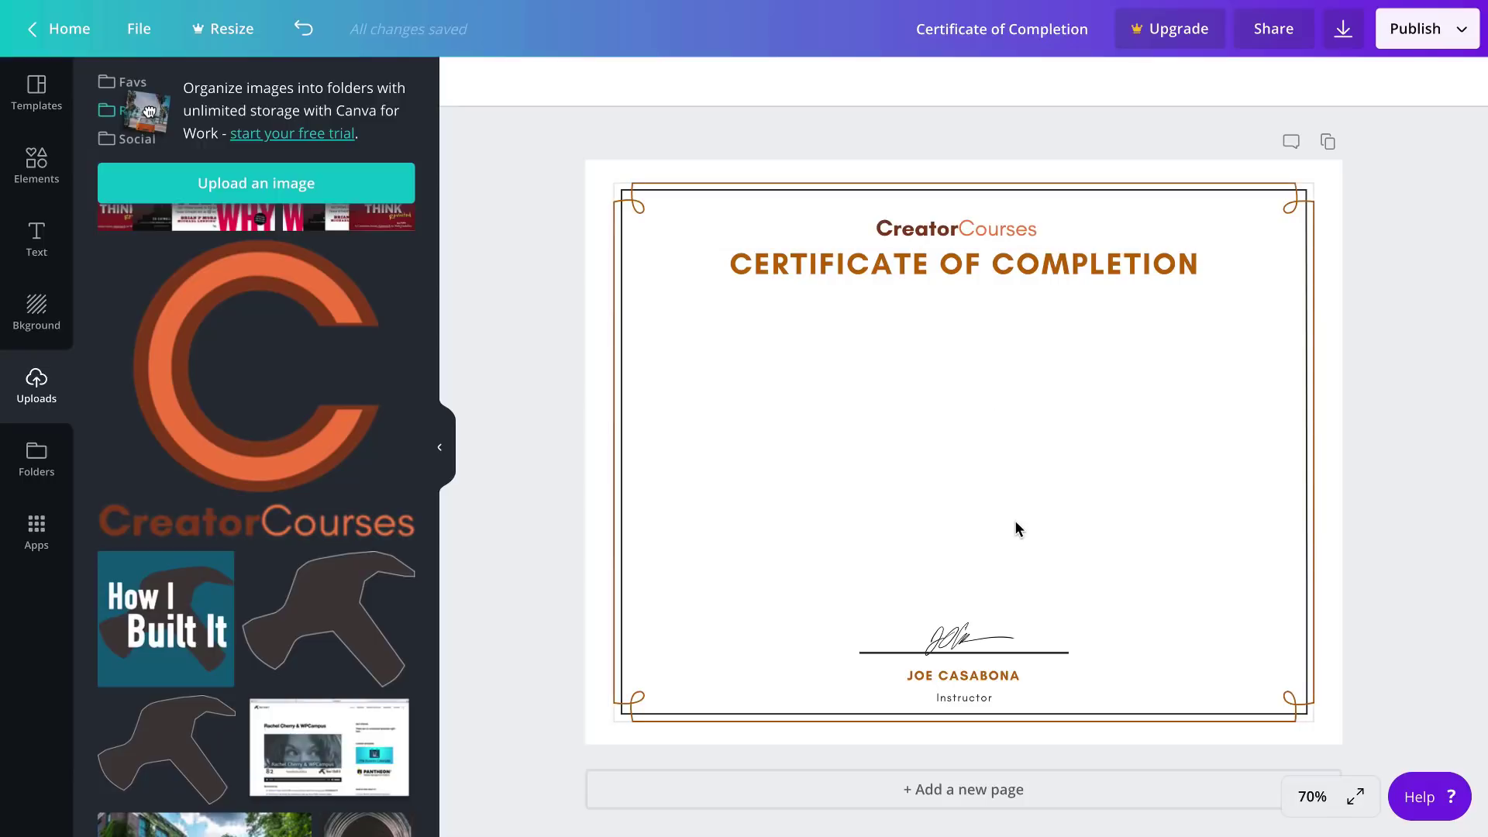
Download the certificate as a PNG image.
left_click(1344, 37)
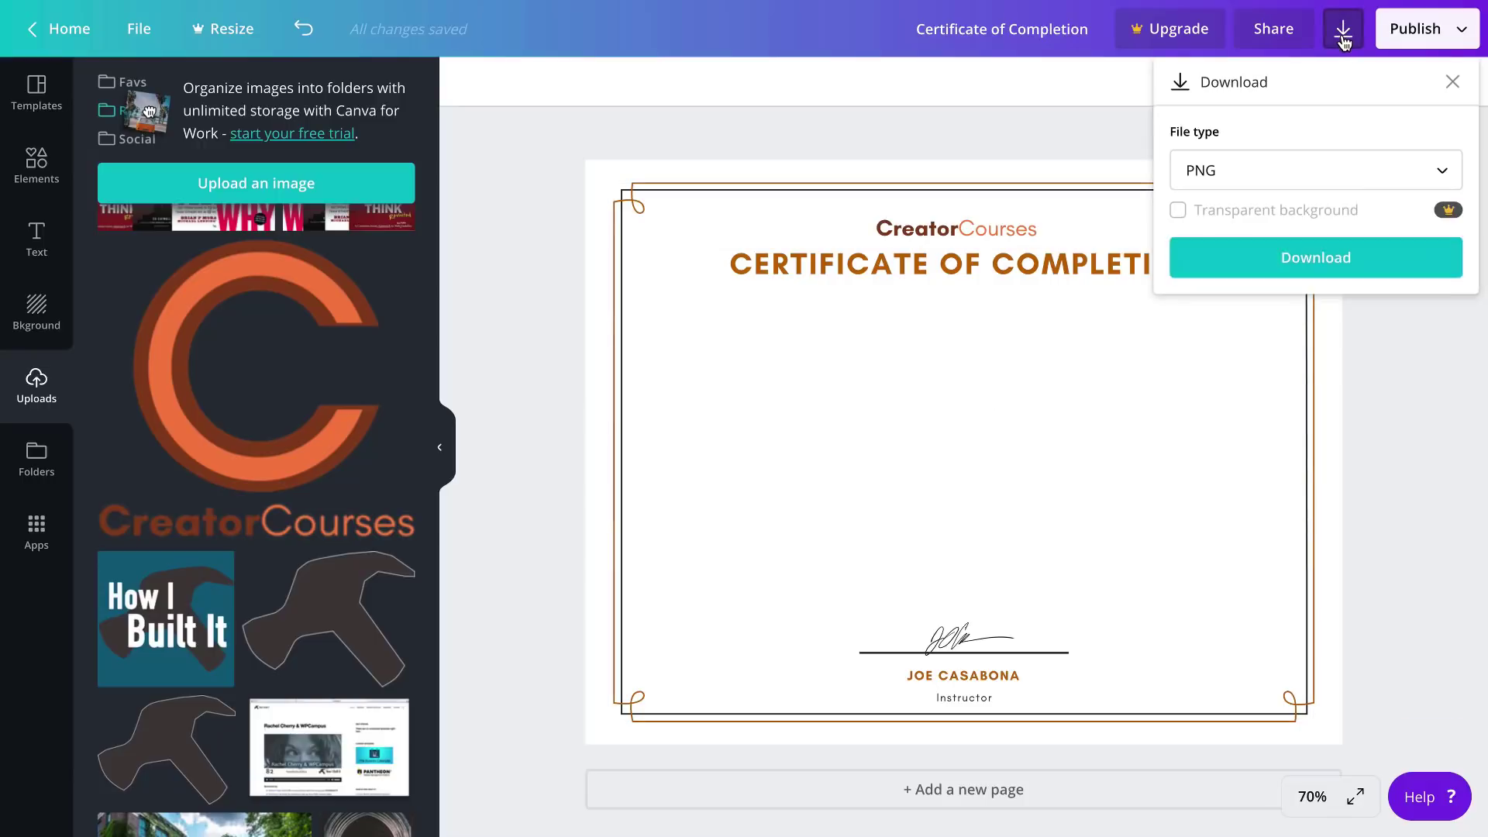
left_click(1318, 260)
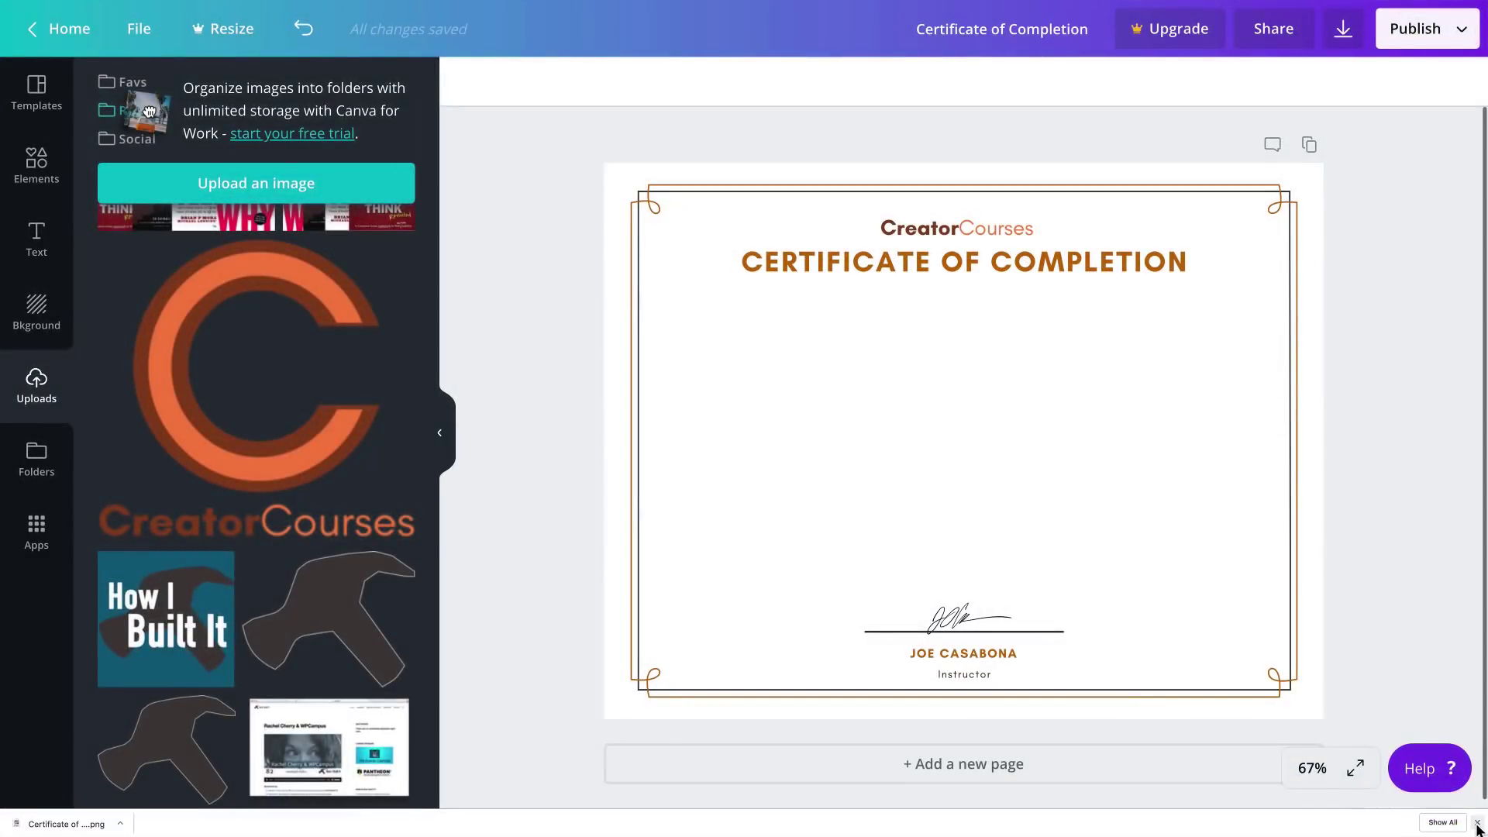
left_click(1477, 823)
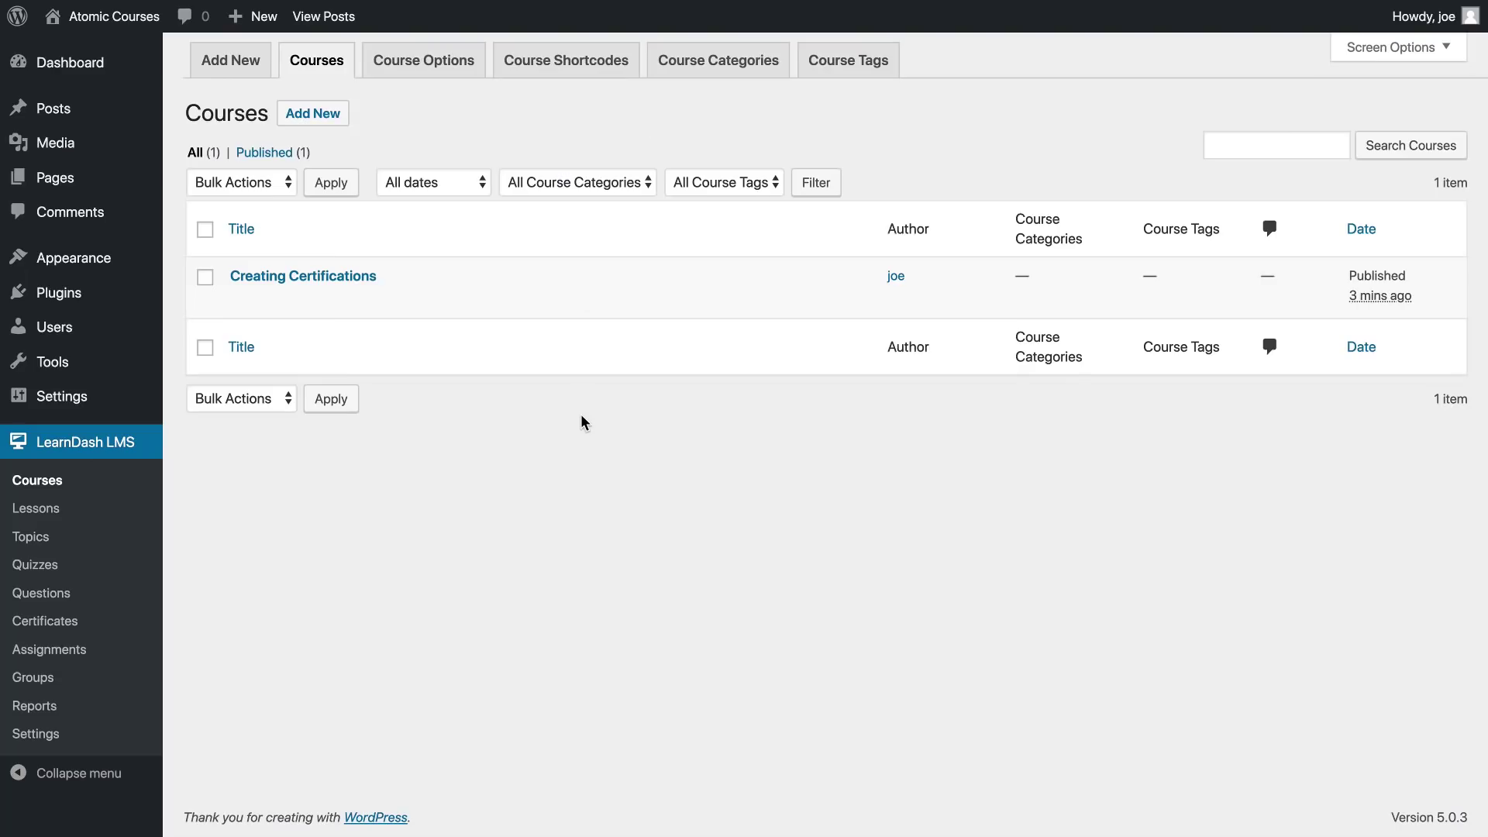
Open the Certificates list from the LearnDash LMS menu.
mouse_move(391, 275)
left_click(66, 625)
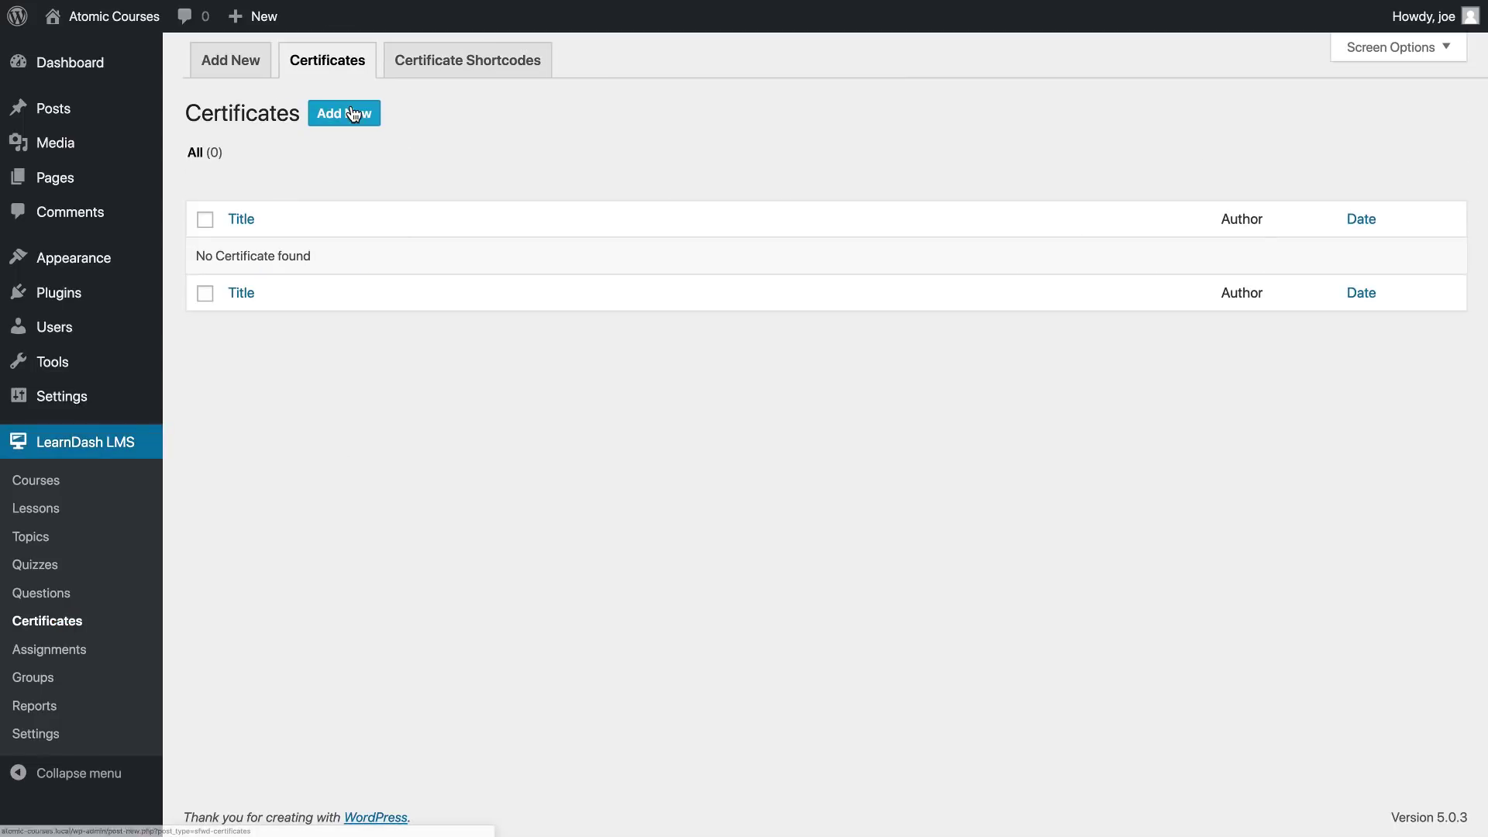
Add a new certificate titled 'Certificate of Completion'.
left_click(345, 113)
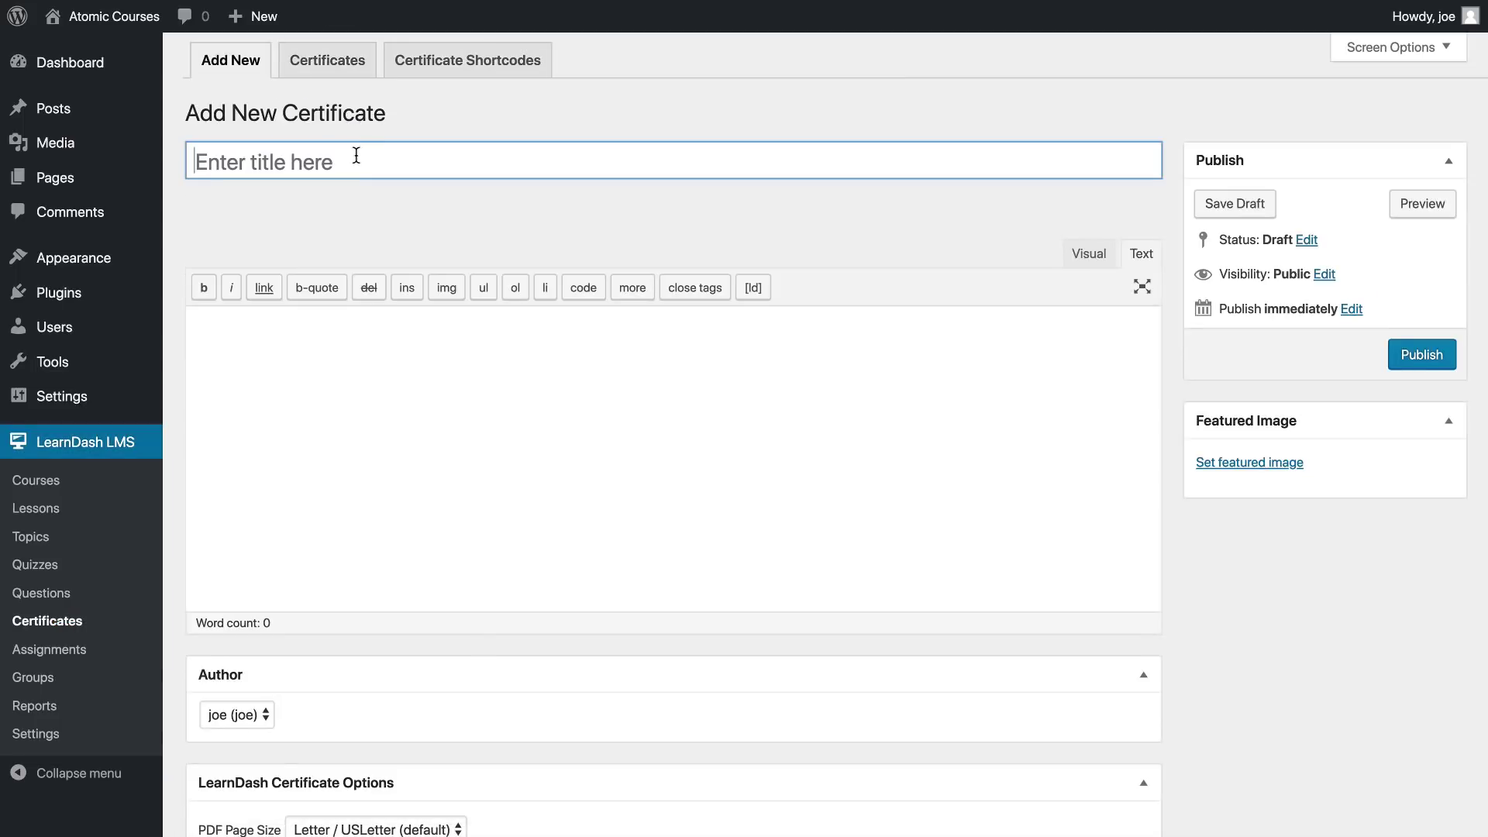
type("C")
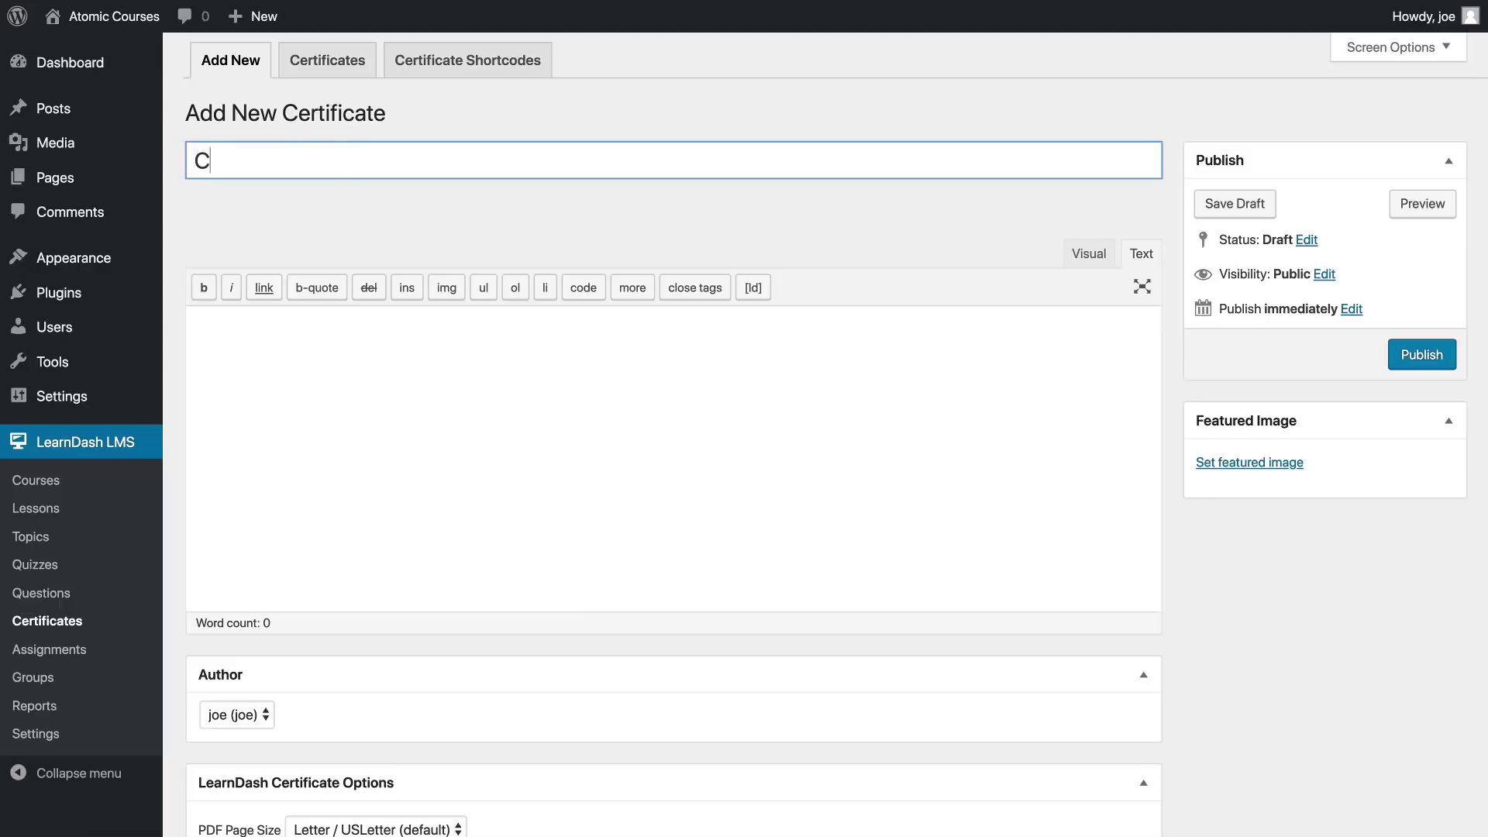
type("ertificate o")
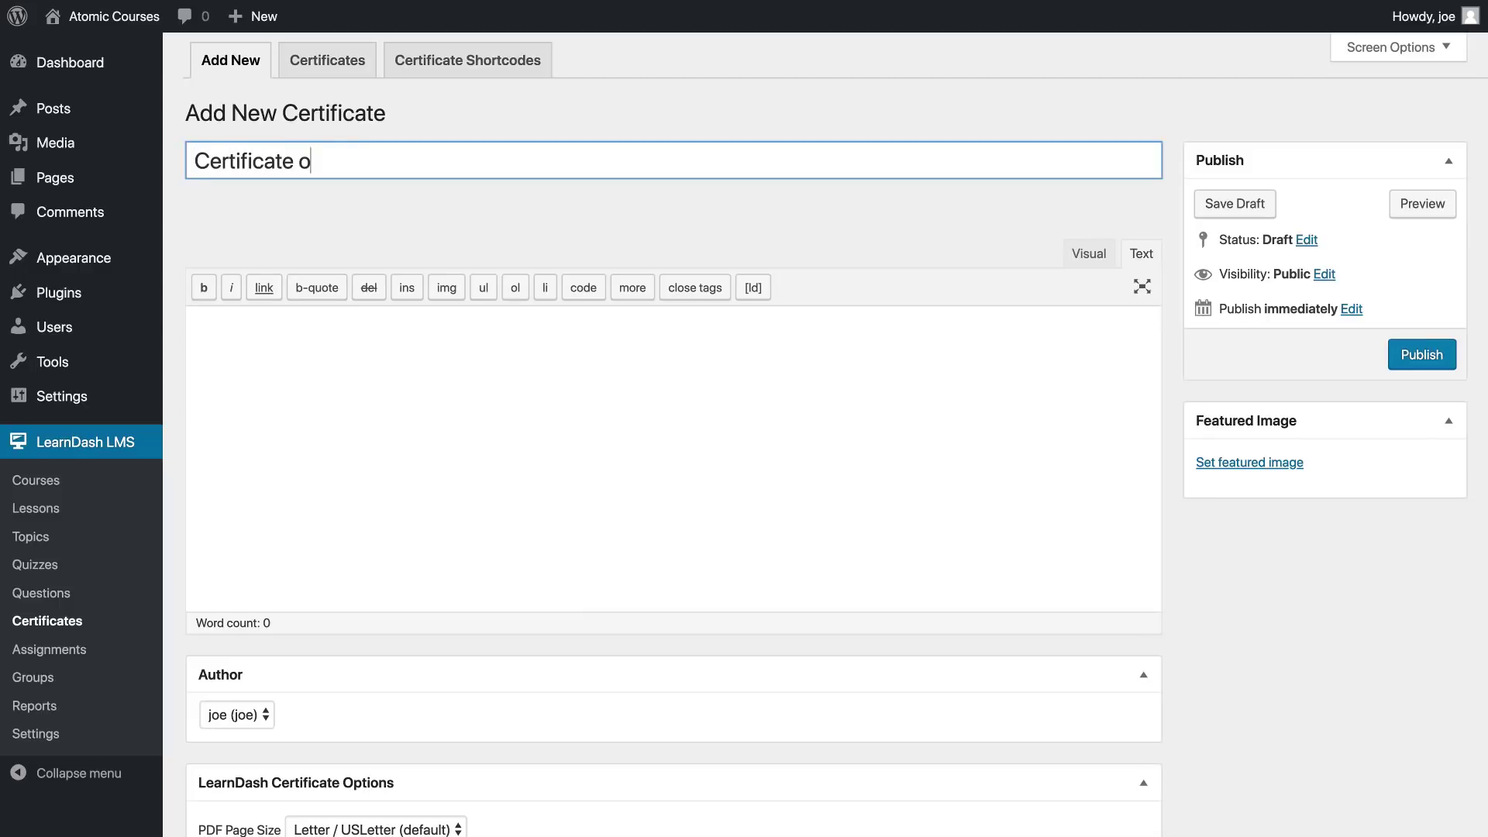
type("f Completion")
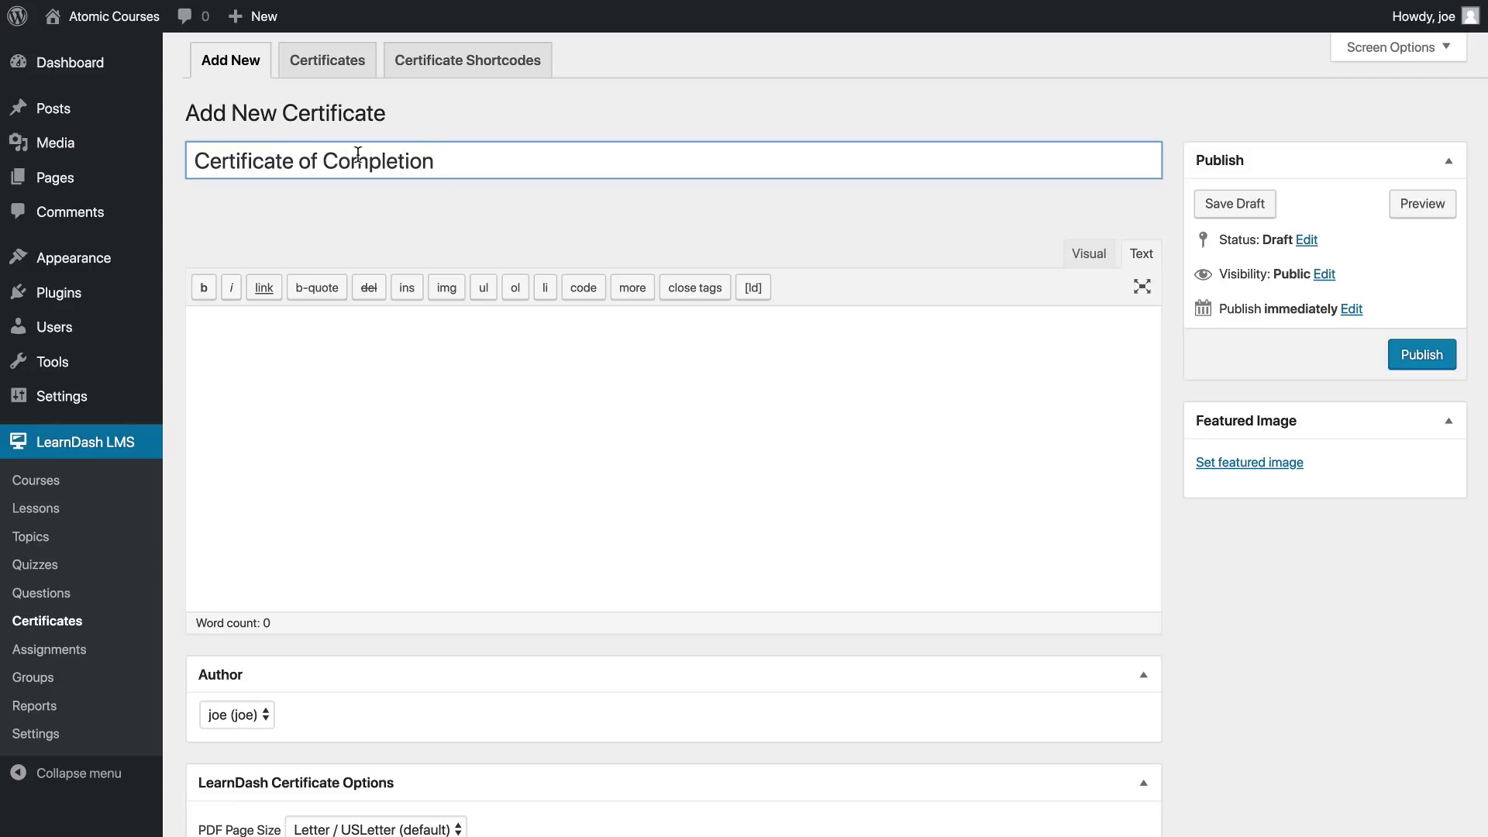
Set the uploaded Canva certificate PNG as featured image and publish.
left_click(1271, 463)
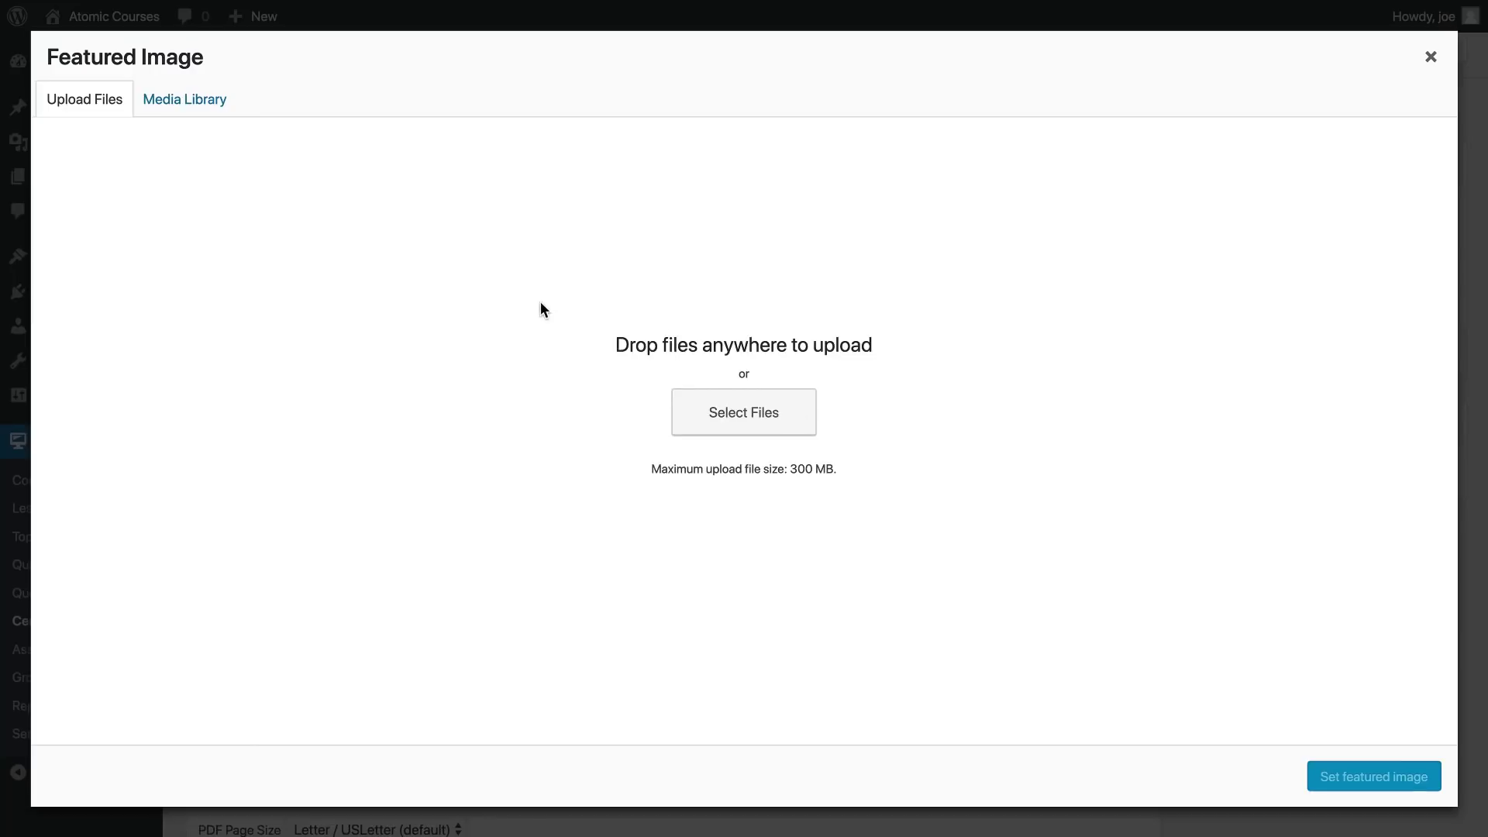
left_click(742, 411)
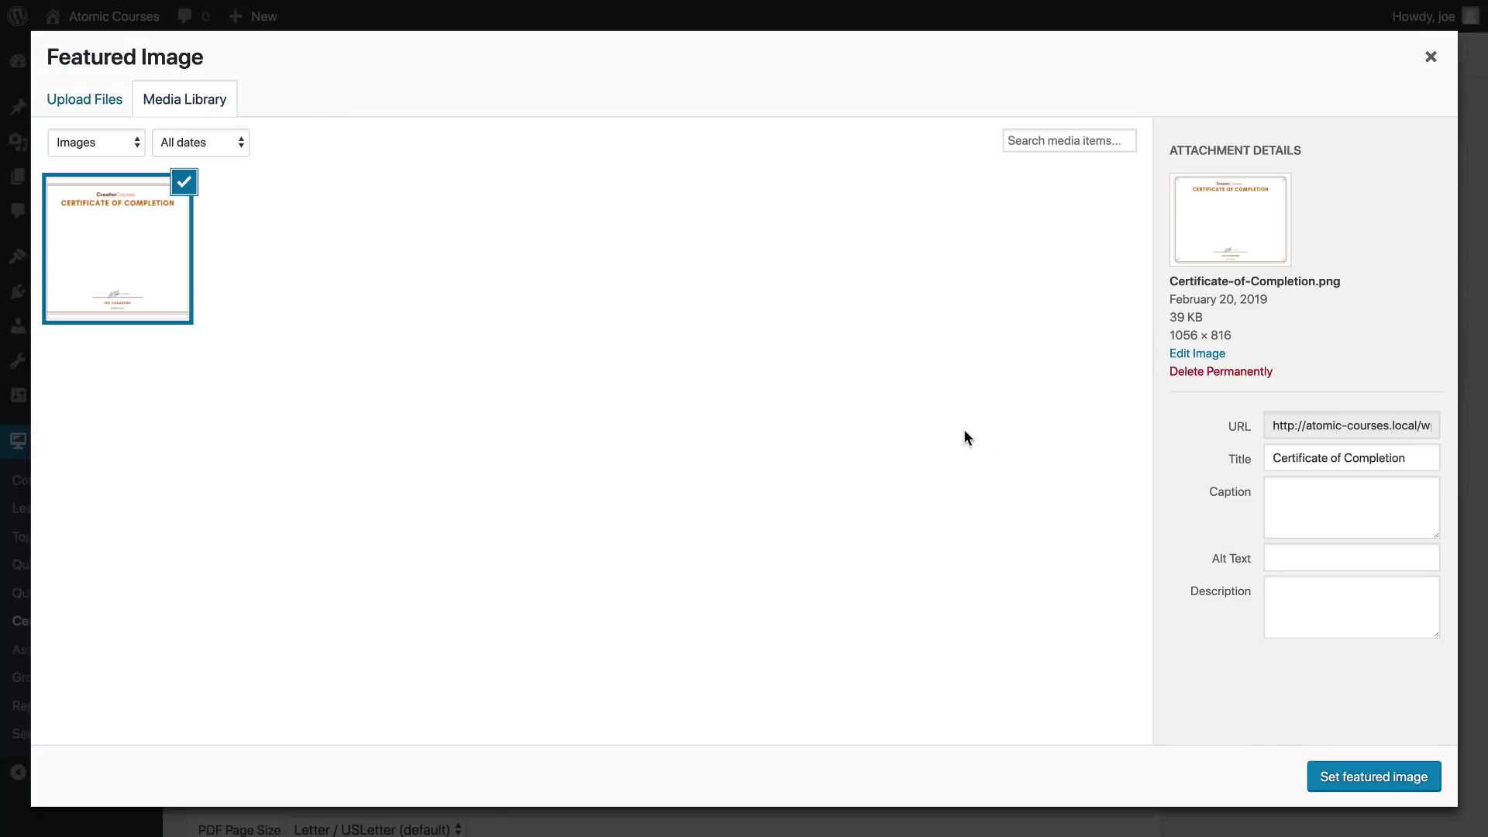
left_click(1378, 772)
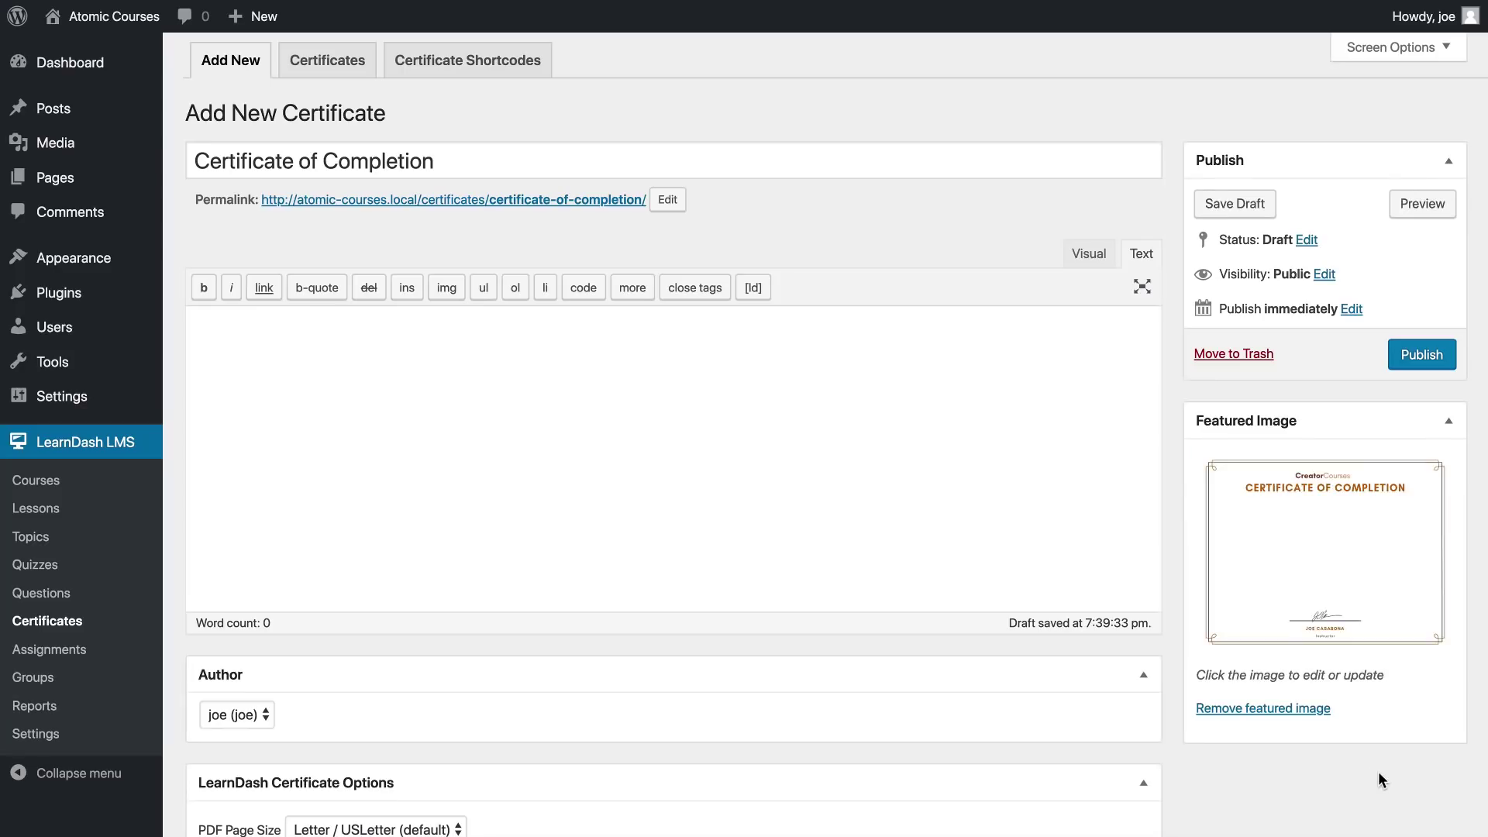
left_click(1409, 363)
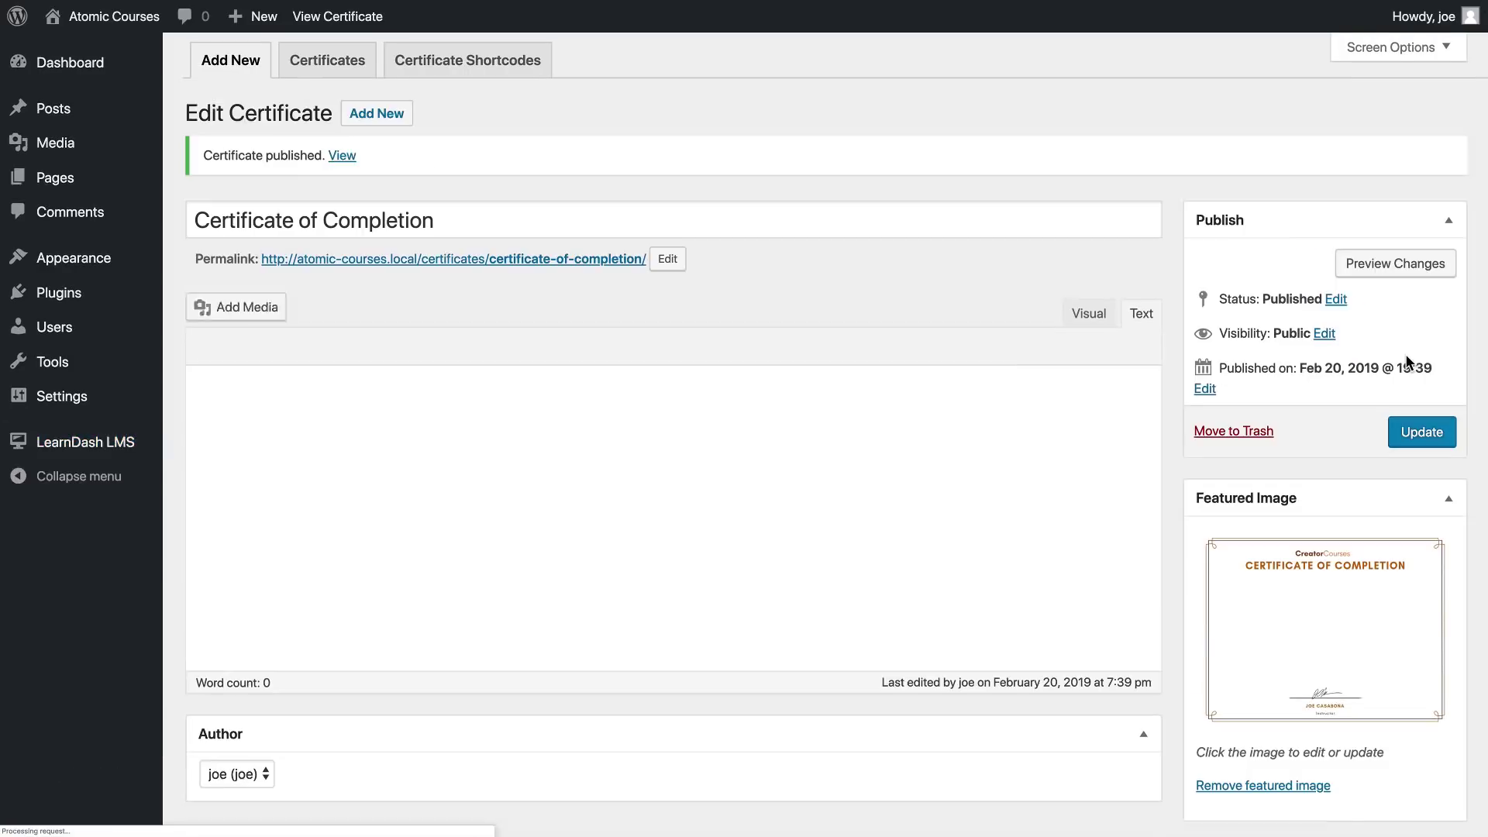
Show the certificate in Visual view and scroll through its rendered Canva background.
left_click(1087, 314)
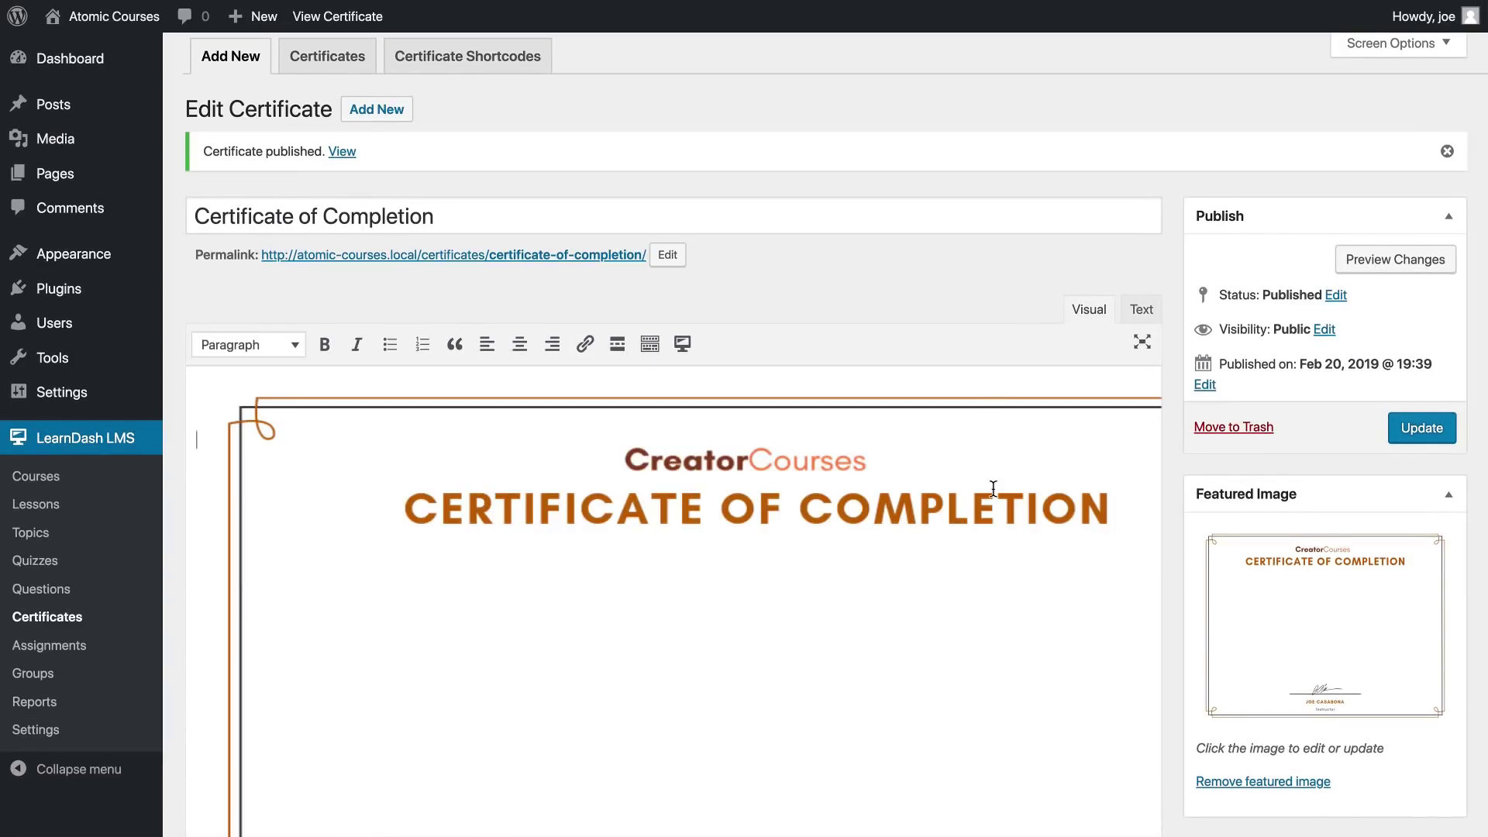
scroll(994, 488, "down", 3)
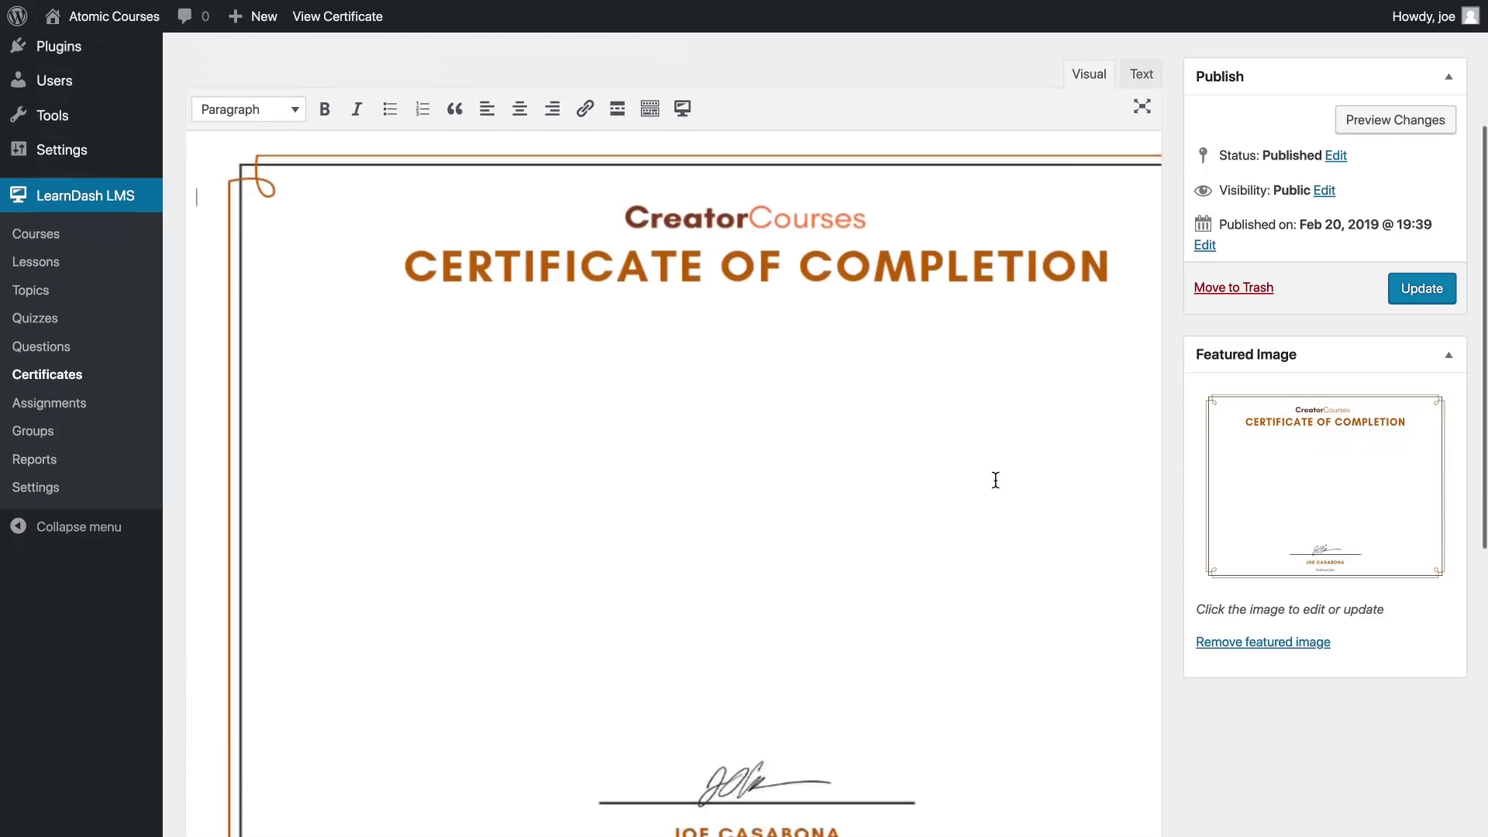
scroll(992, 479, "down", 3)
scroll(904, 444, "down", 2)
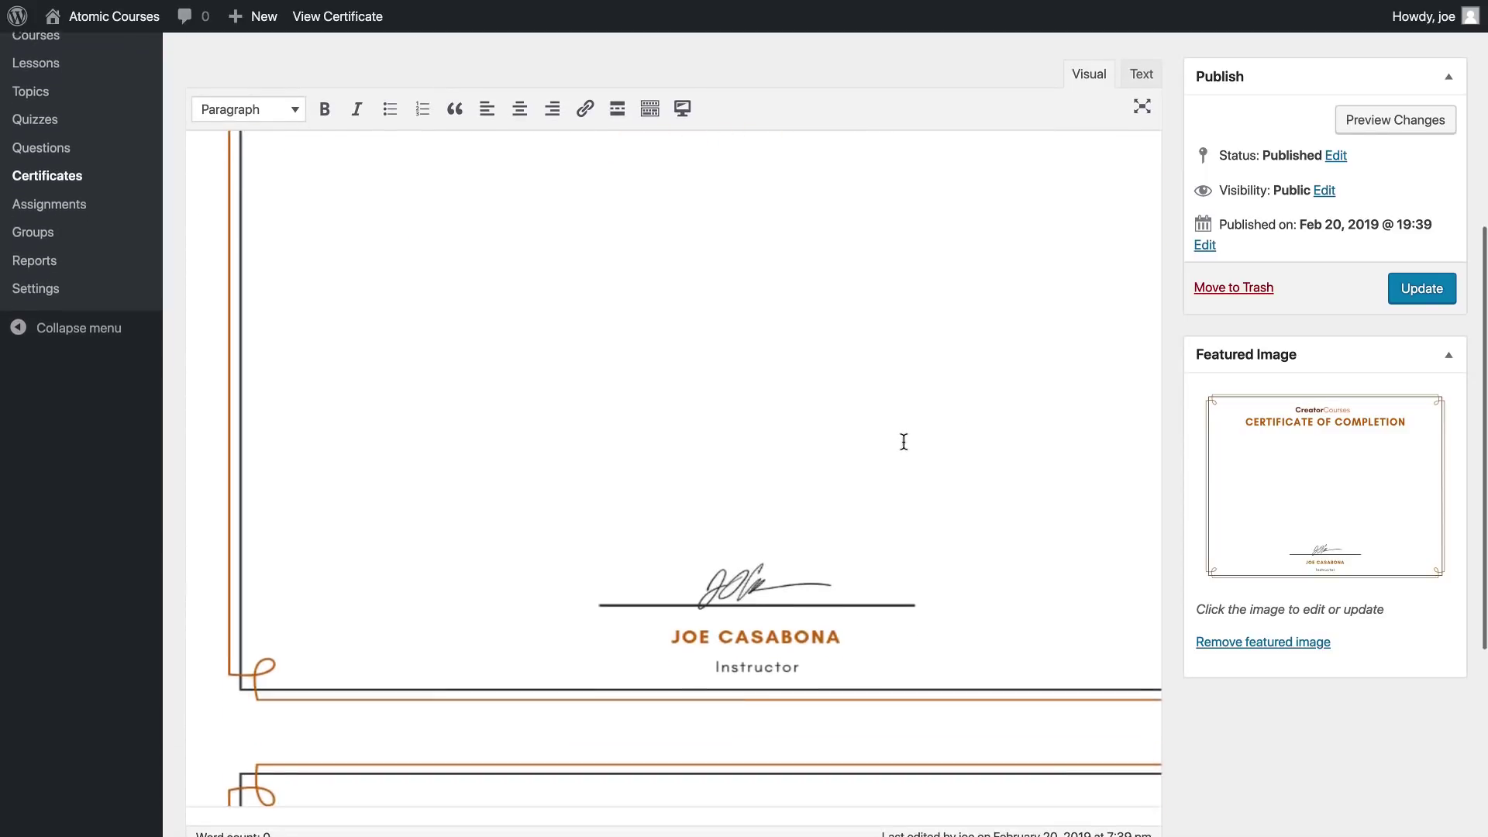
scroll(903, 442, "up", 2)
scroll(904, 442, "down", 4)
scroll(903, 442, "up", 2)
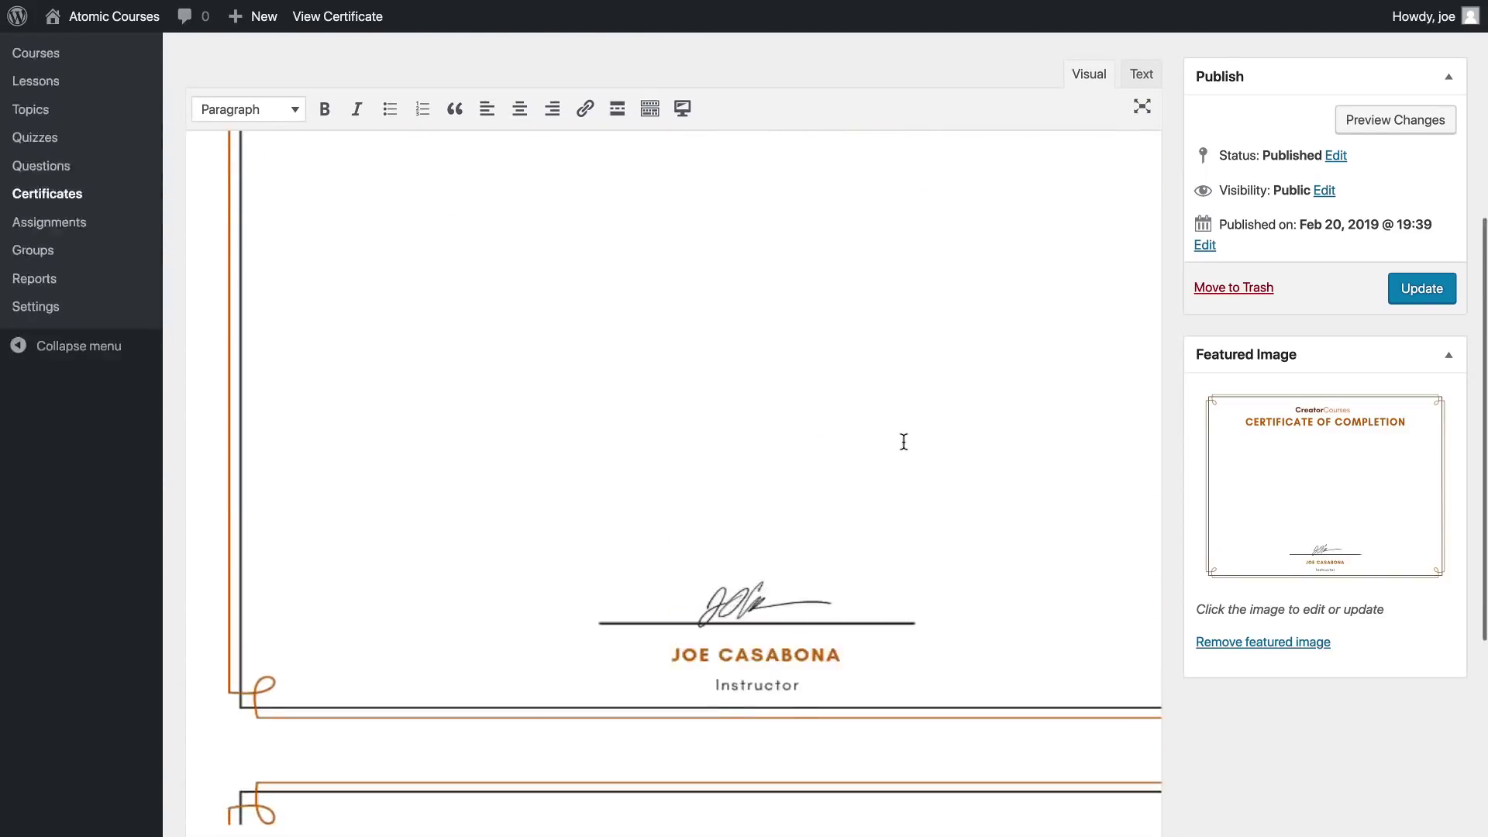
scroll(904, 441, "up", 10)
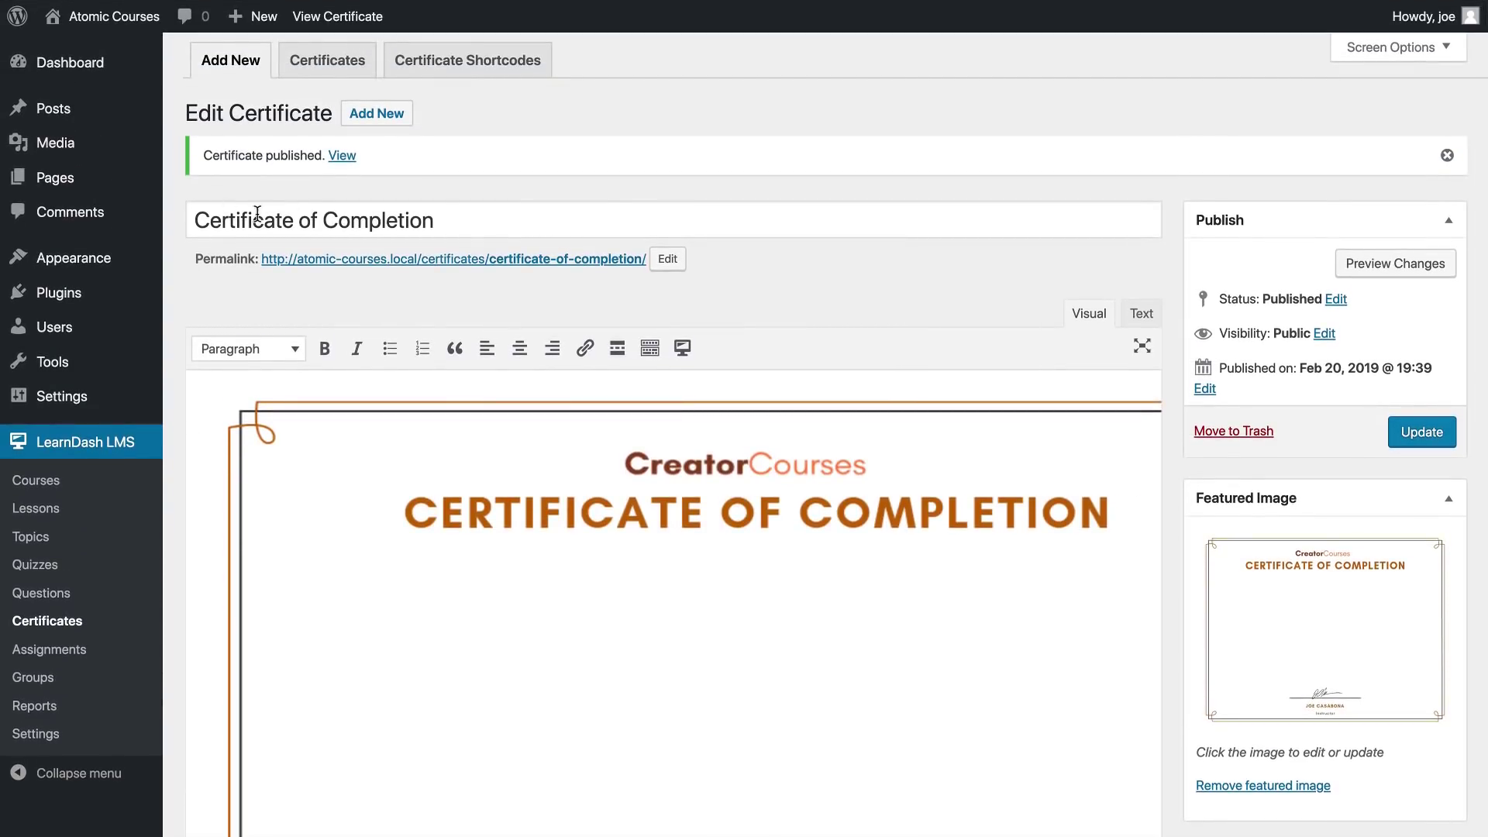
Set the Creating Certifications course's Associated Certificate to Certificate of Completion.
left_click(67, 493)
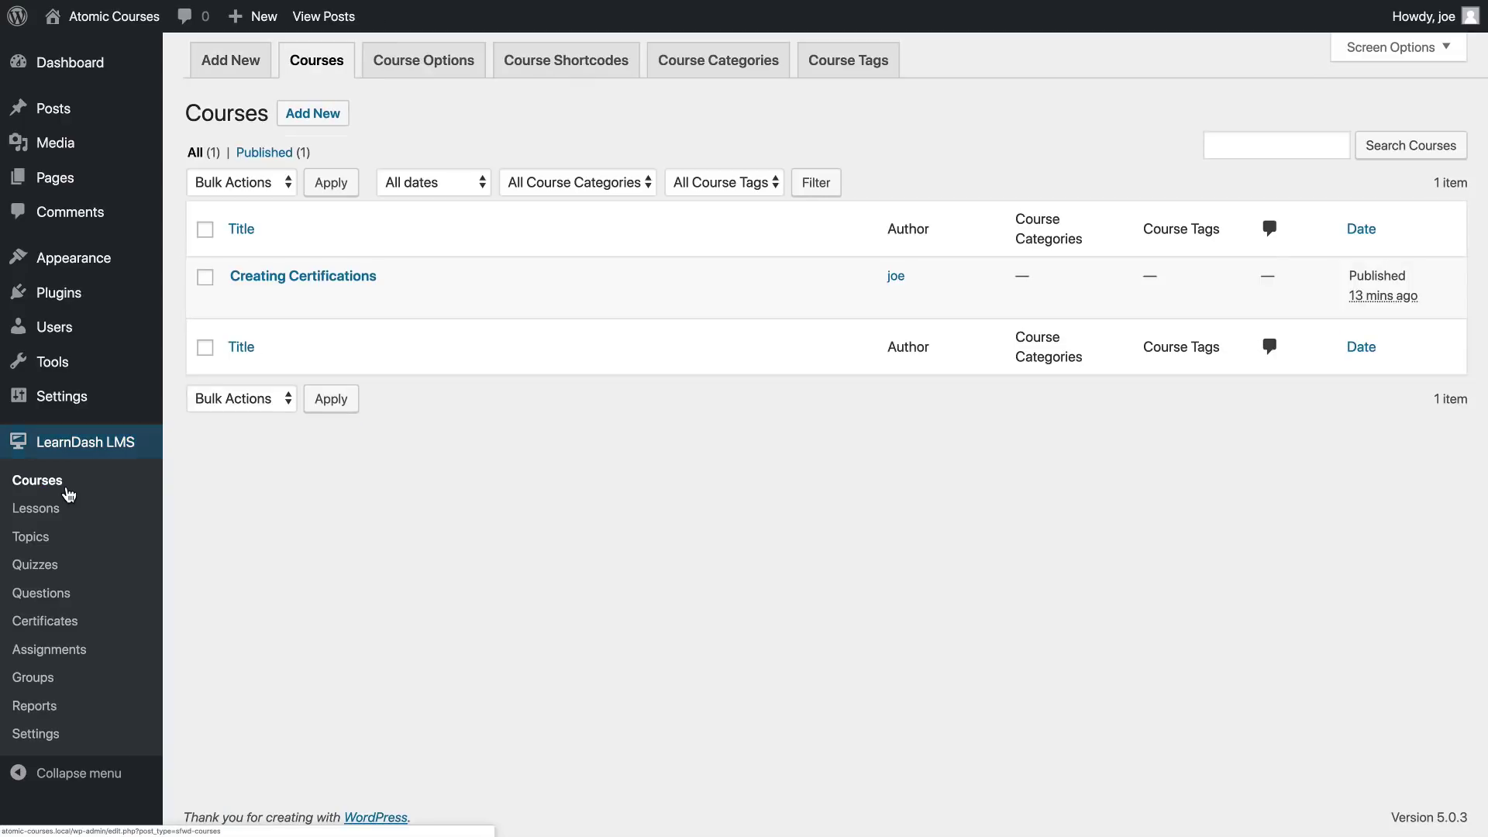
left_click(336, 279)
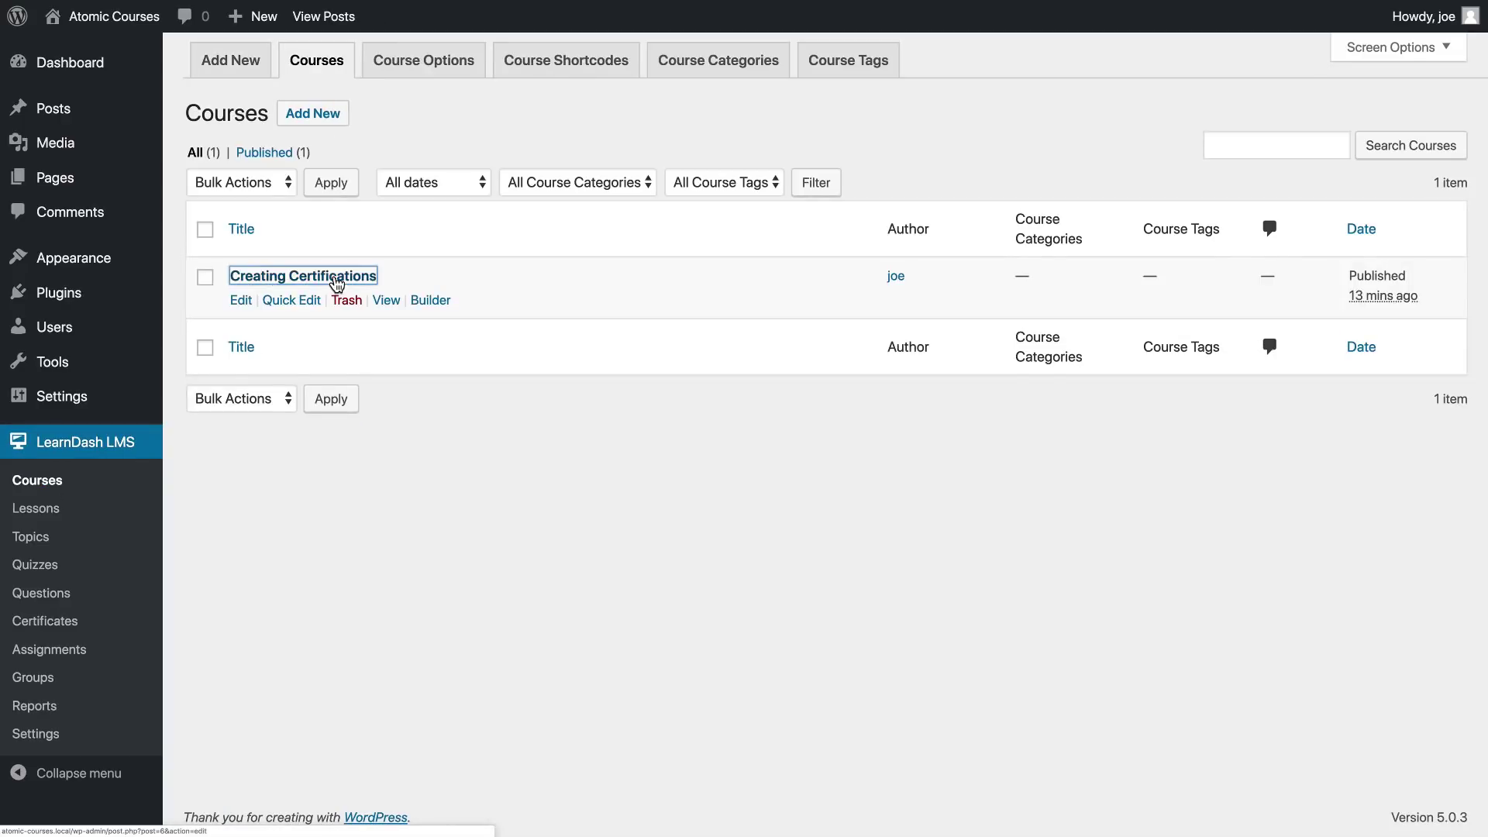
scroll(582, 357, "down", 15)
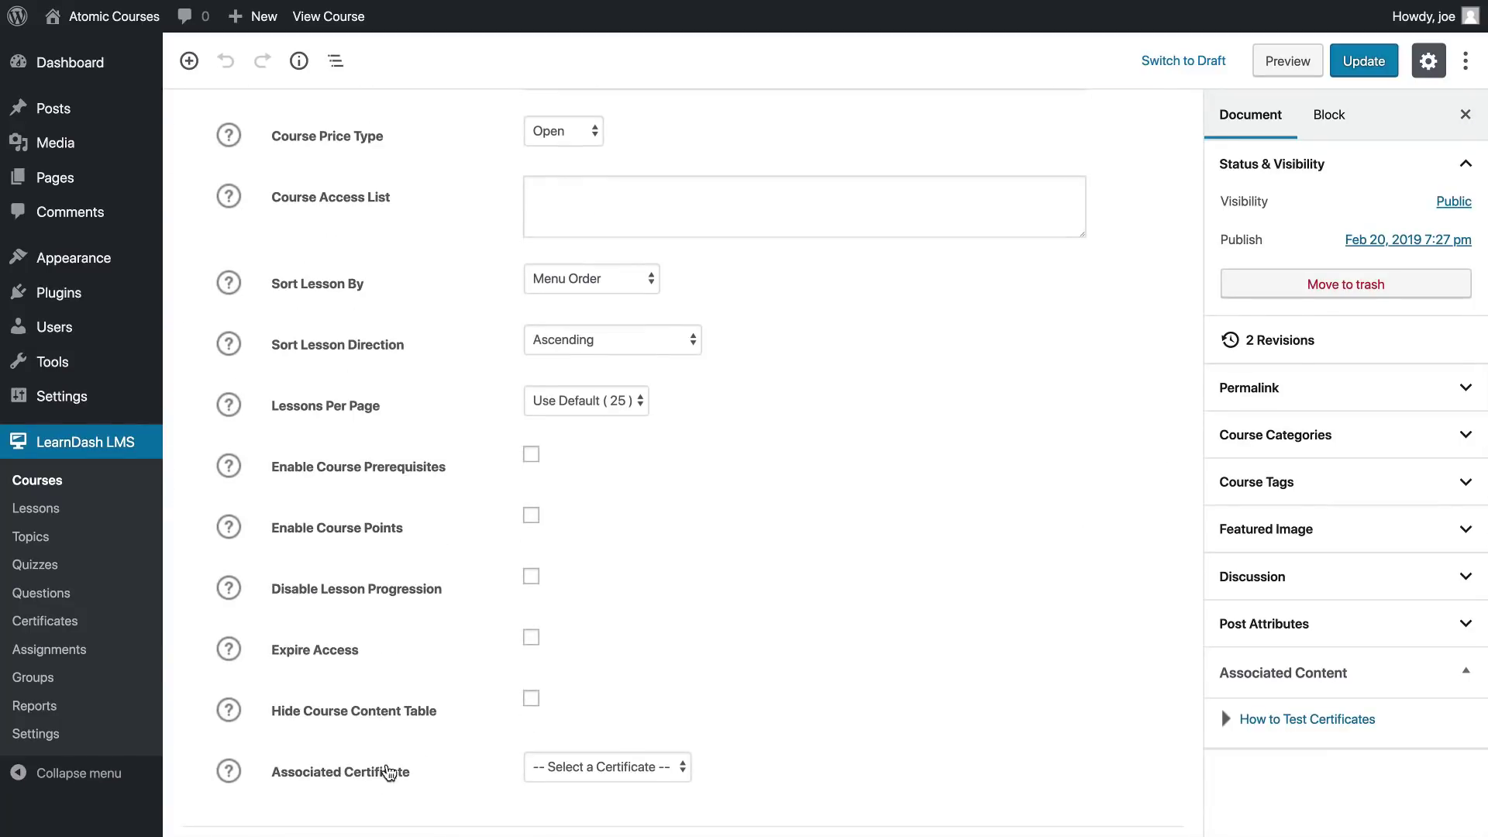
left_click(642, 767)
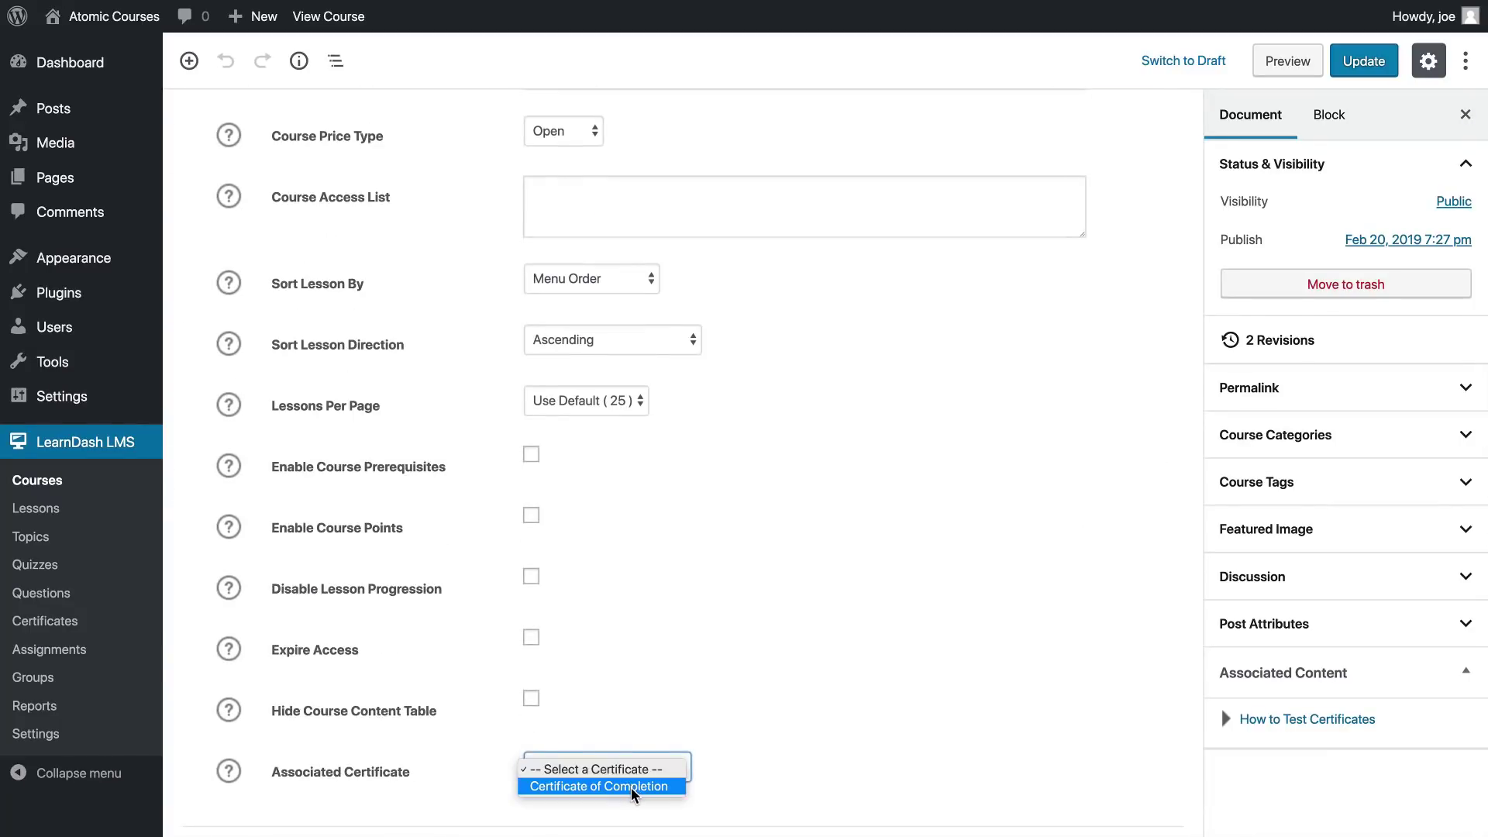
left_click(632, 786)
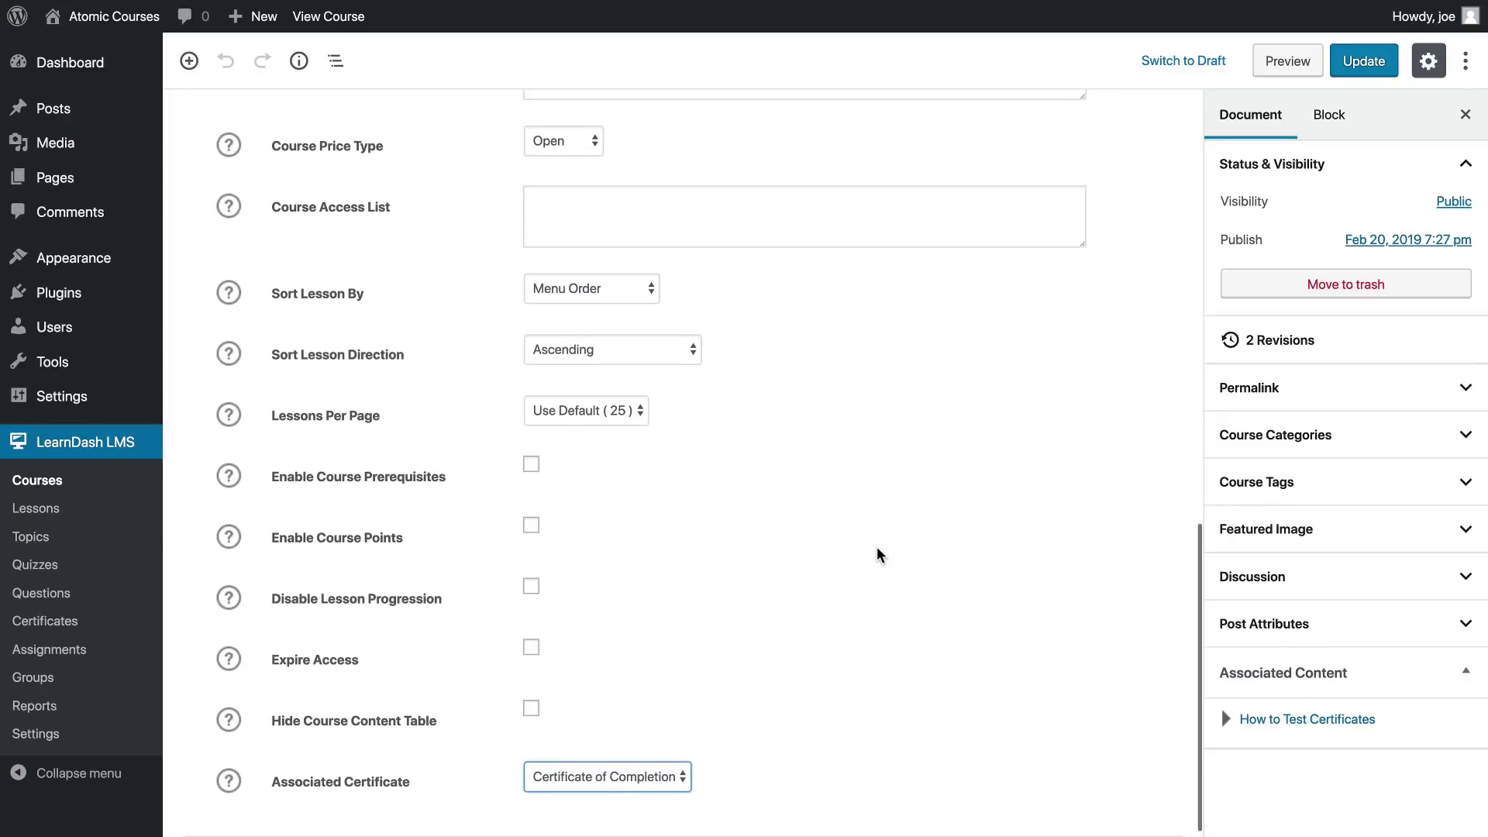
Update the course and view its live course page.
scroll(880, 555, "up", 15)
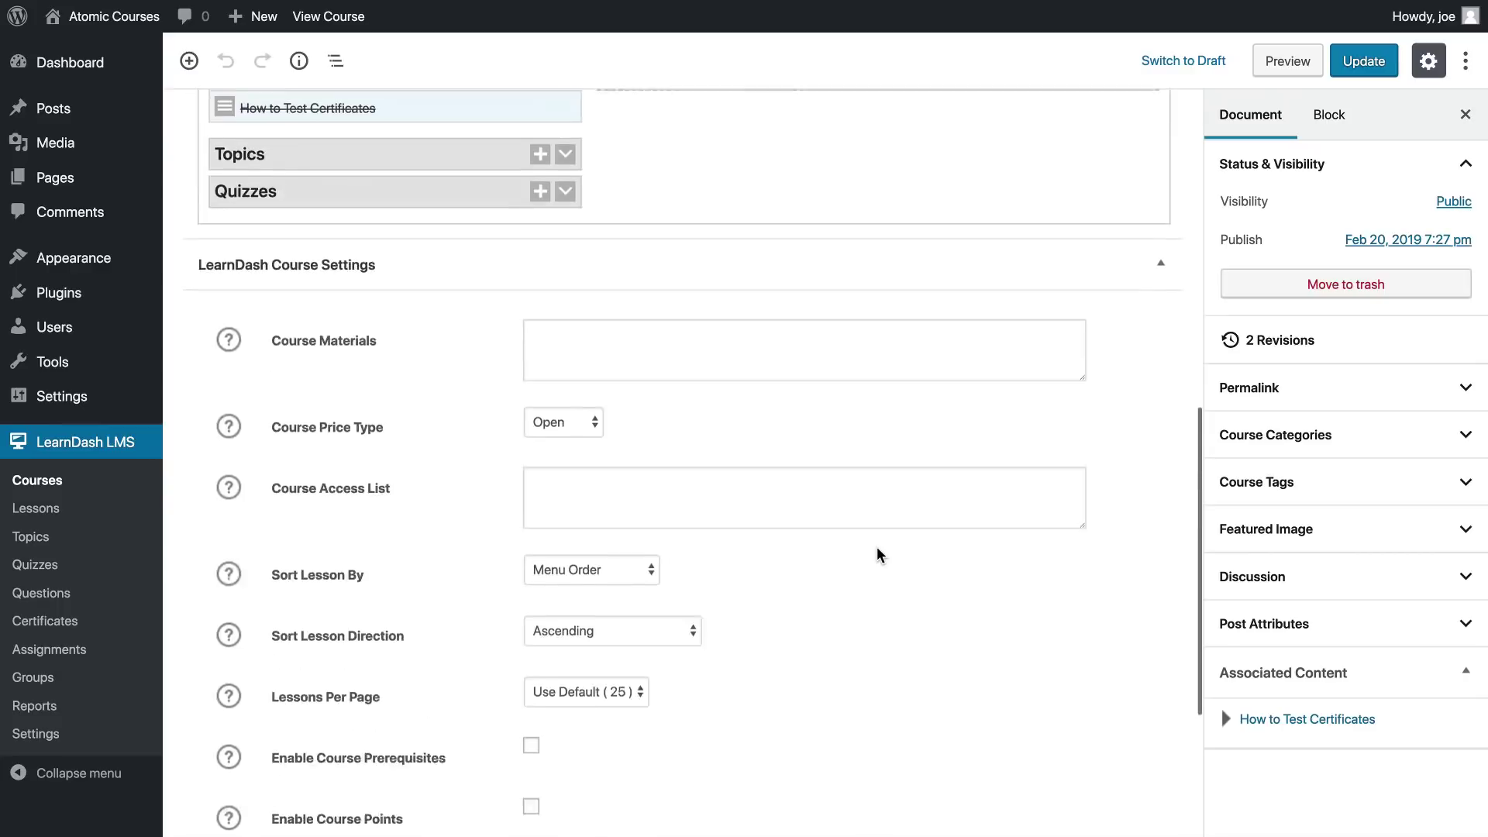
left_click(1386, 49)
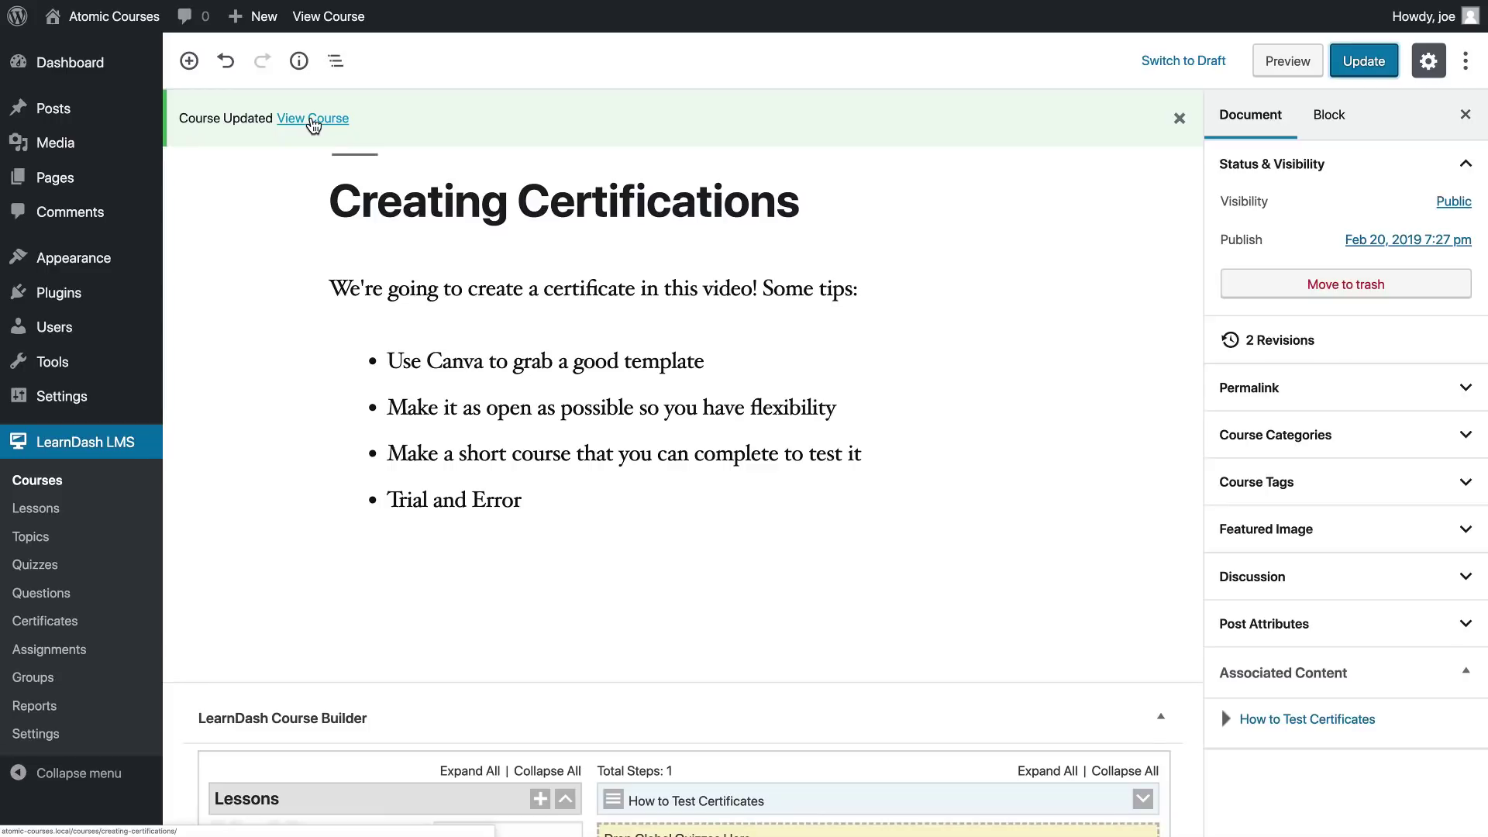
left_click(313, 120)
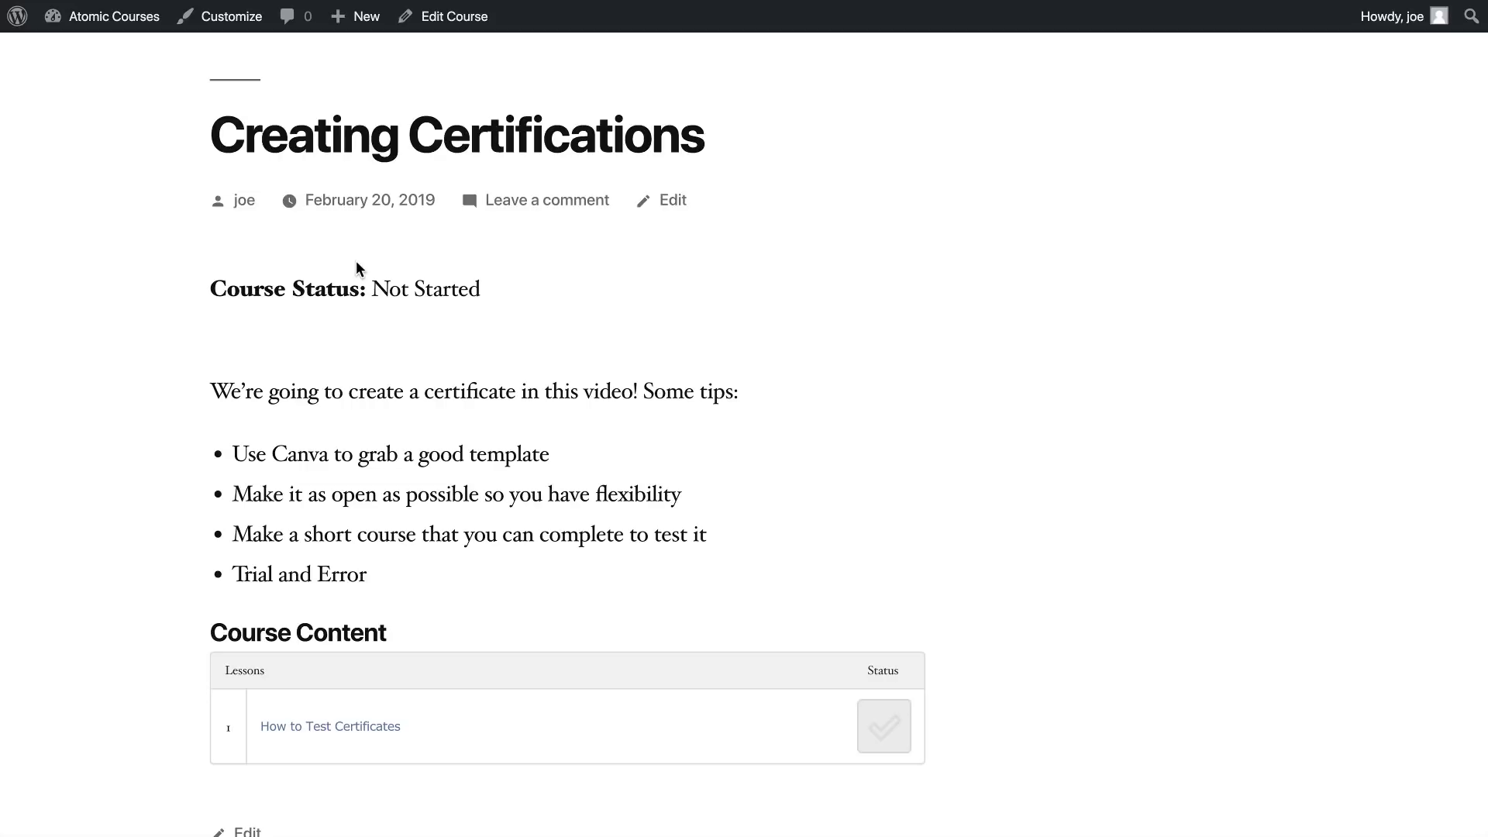
scroll(358, 271, "down", 1)
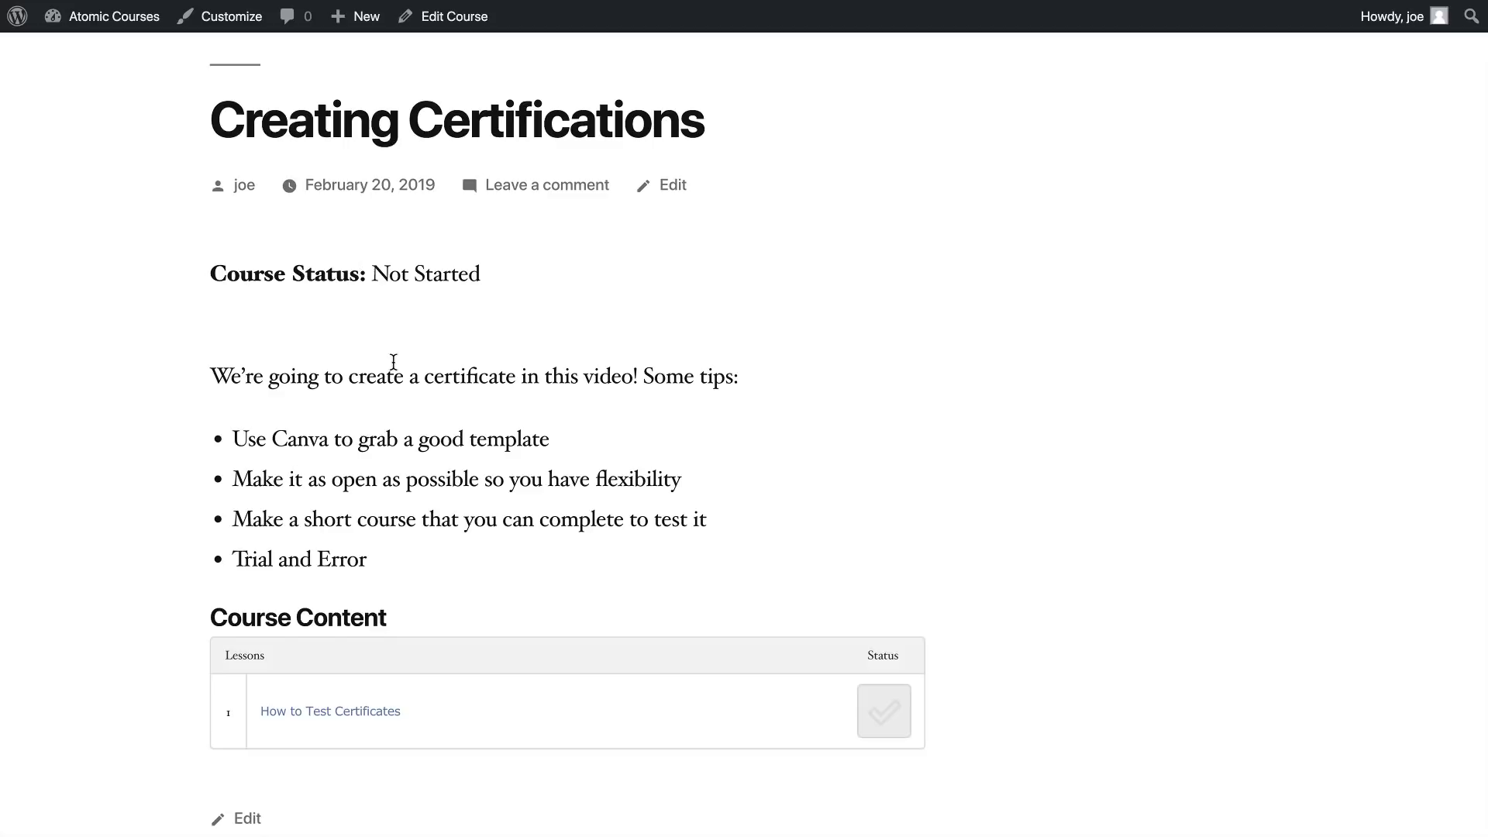
scroll(393, 362, "down", 3)
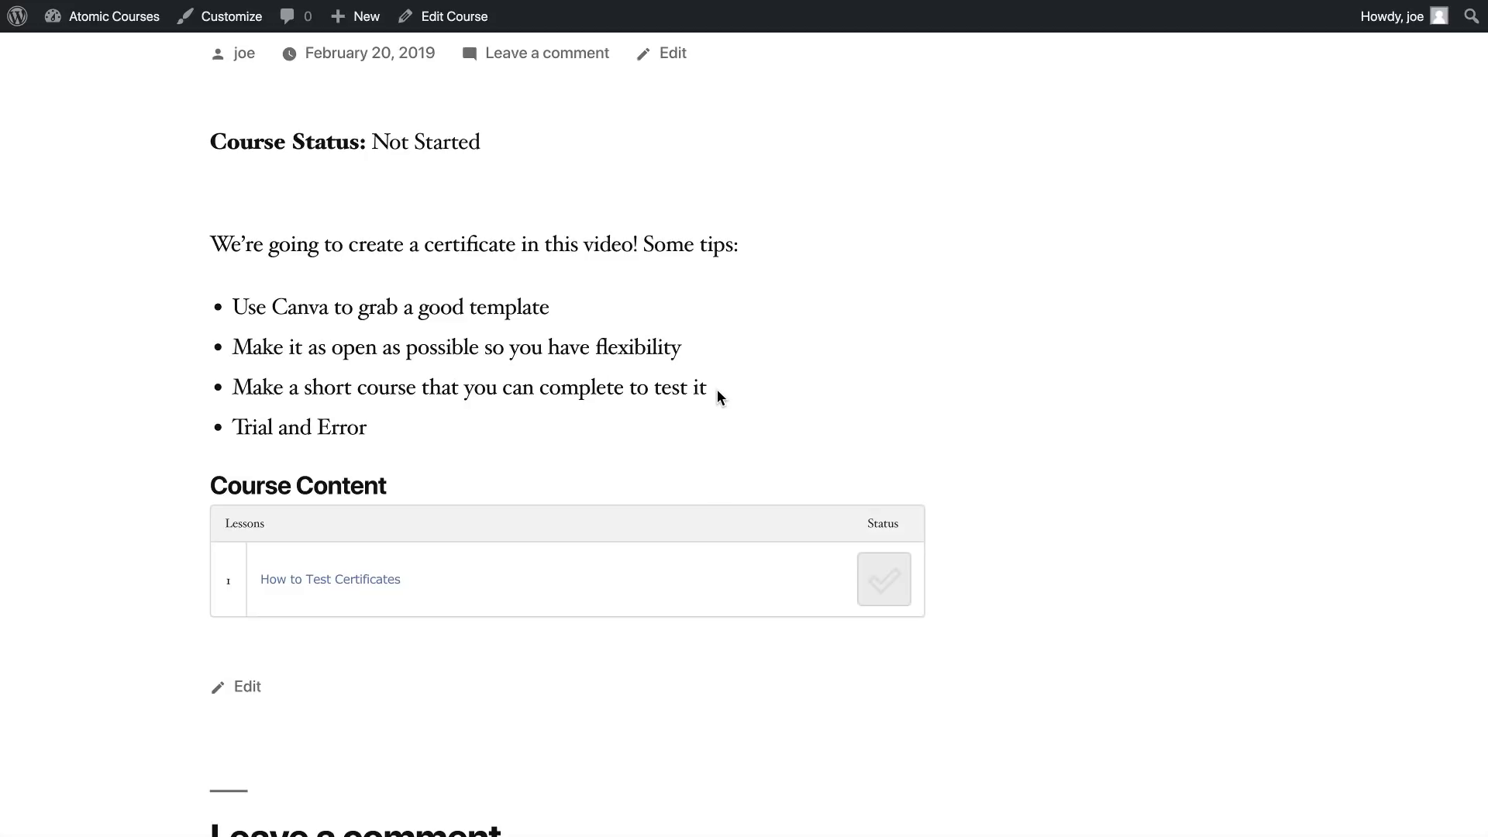
scroll(310, 426, "down", 2)
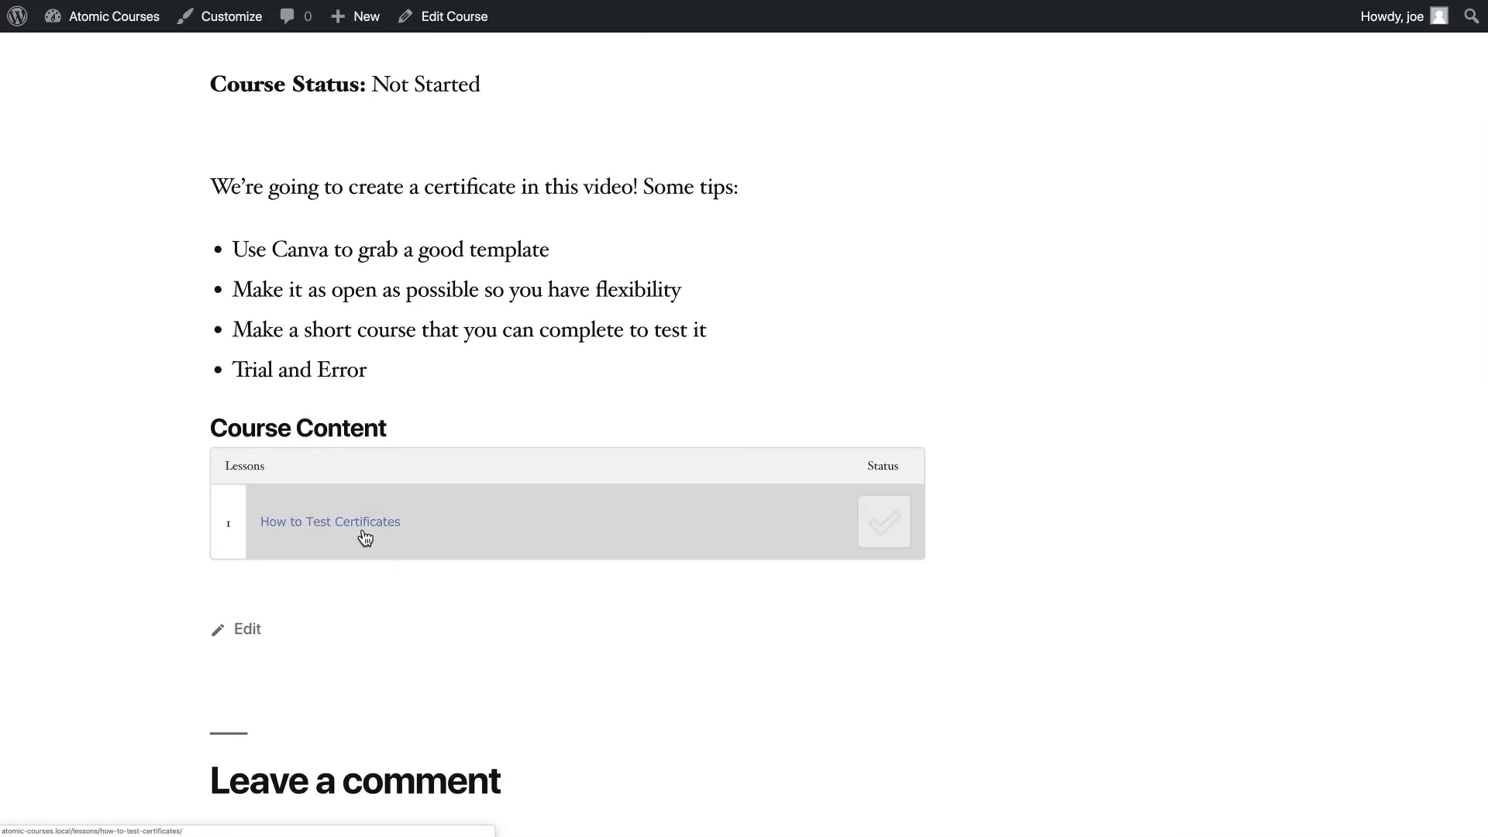
Open the How to Test Certificates lesson and mark it complete.
left_click(364, 527)
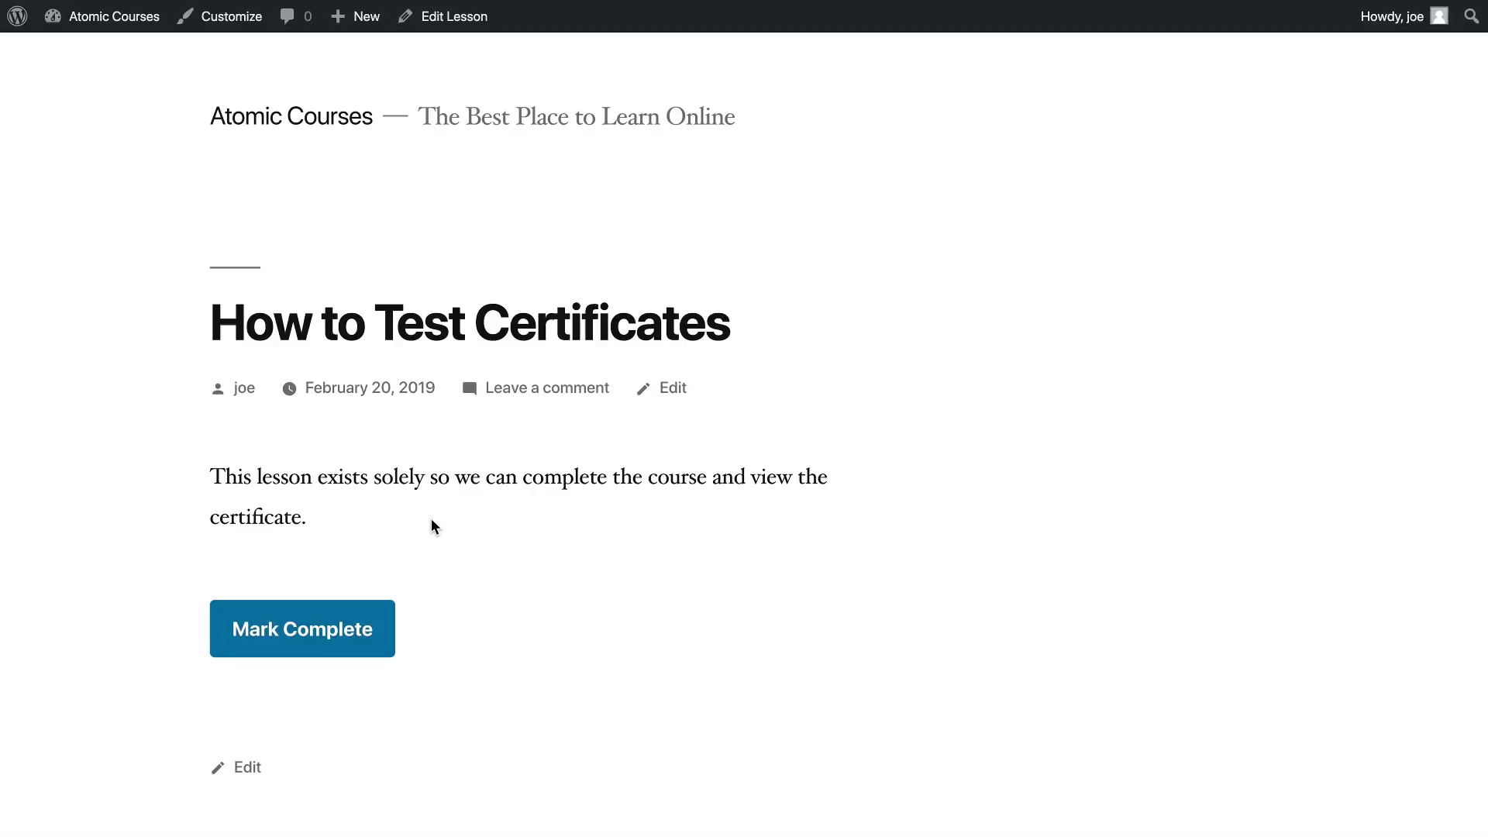
left_click(358, 629)
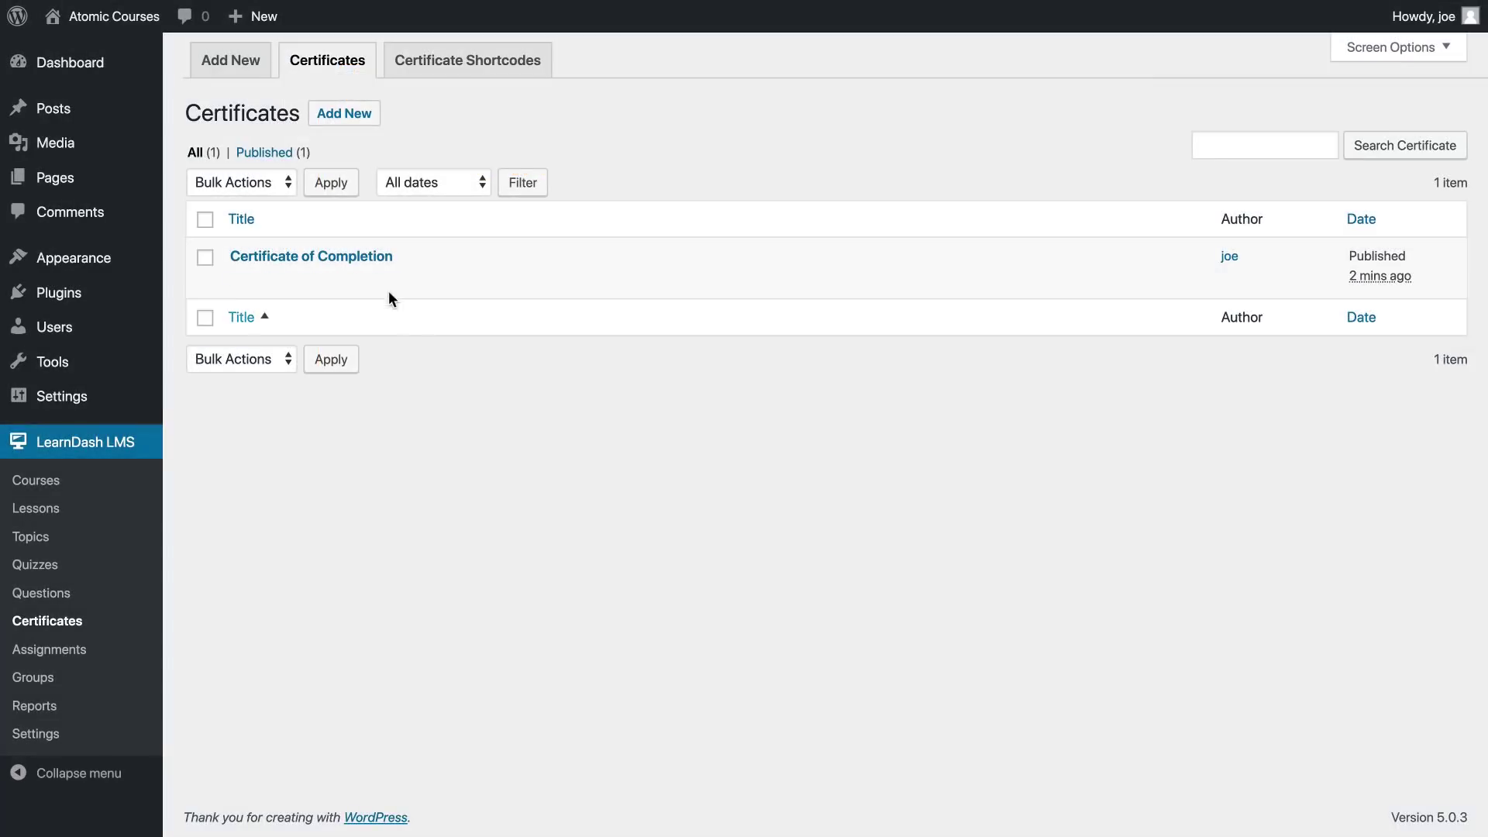
Edit Certificate of Completion in Visual view and place the caret below its heading.
left_click(362, 264)
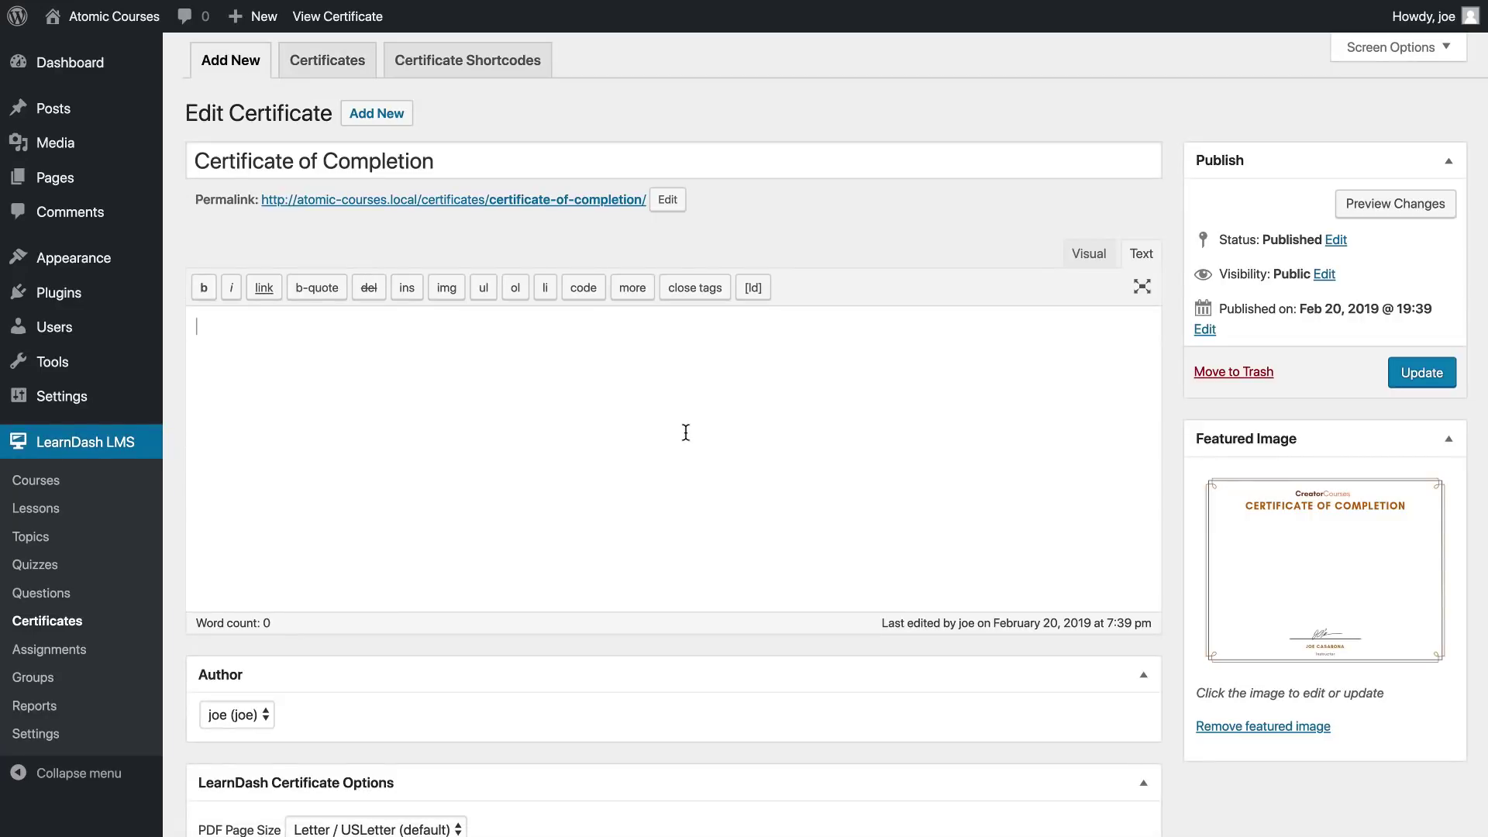
left_click(688, 430)
left_click(1079, 253)
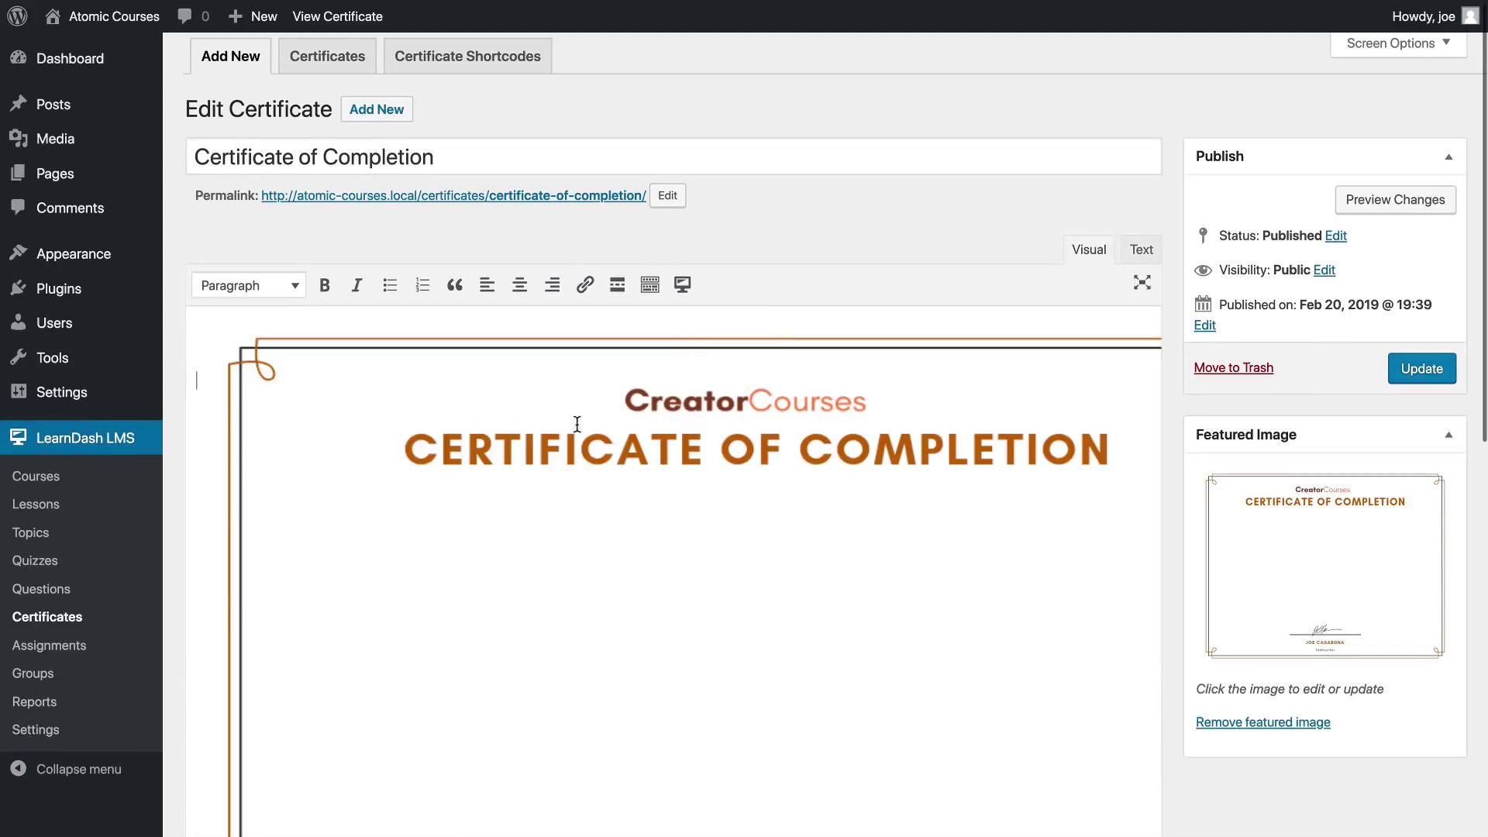
scroll(560, 432, "down", 2)
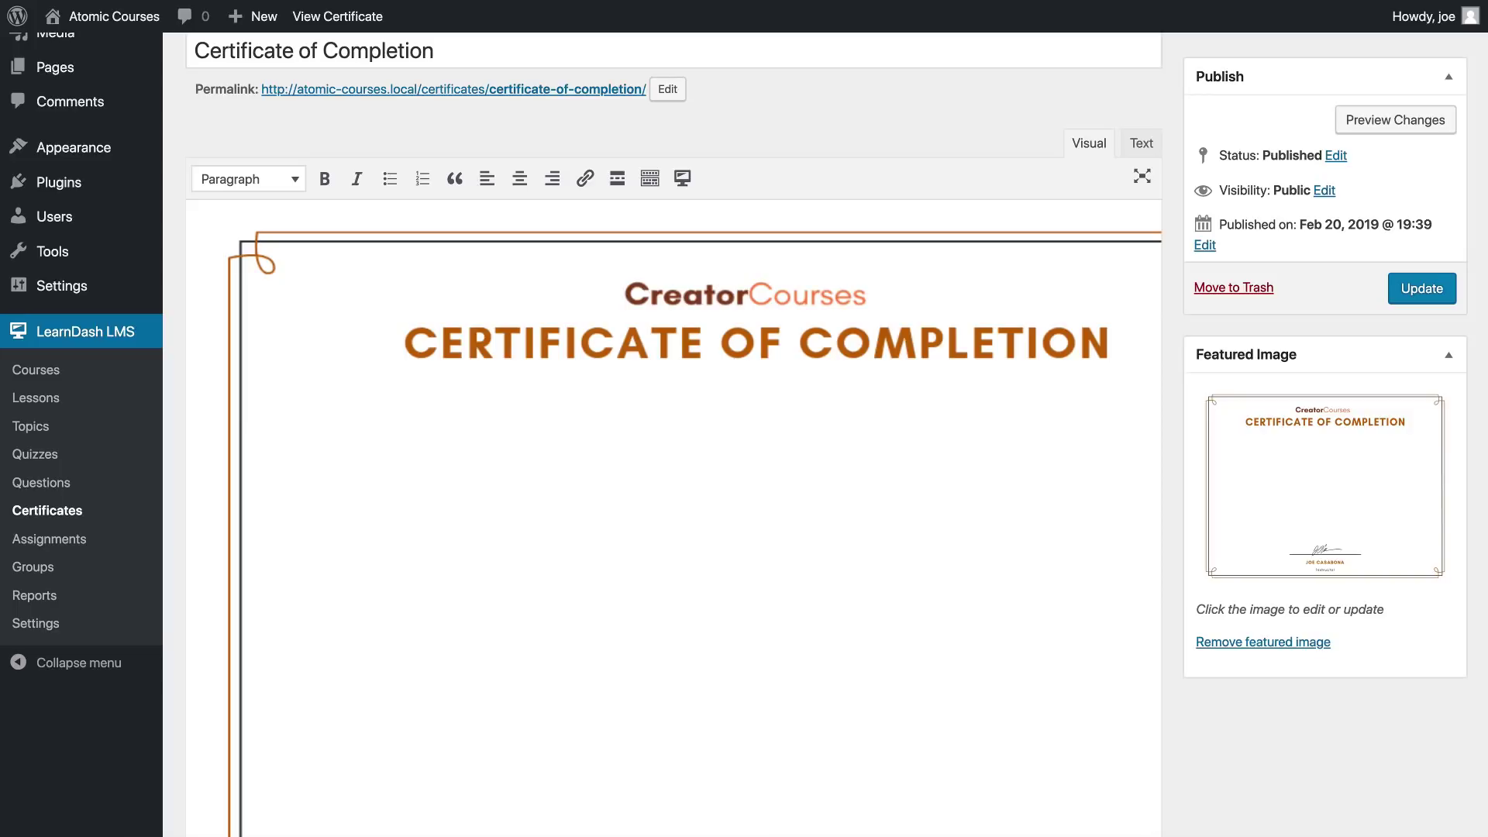
scroll(578, 382, "down", 3)
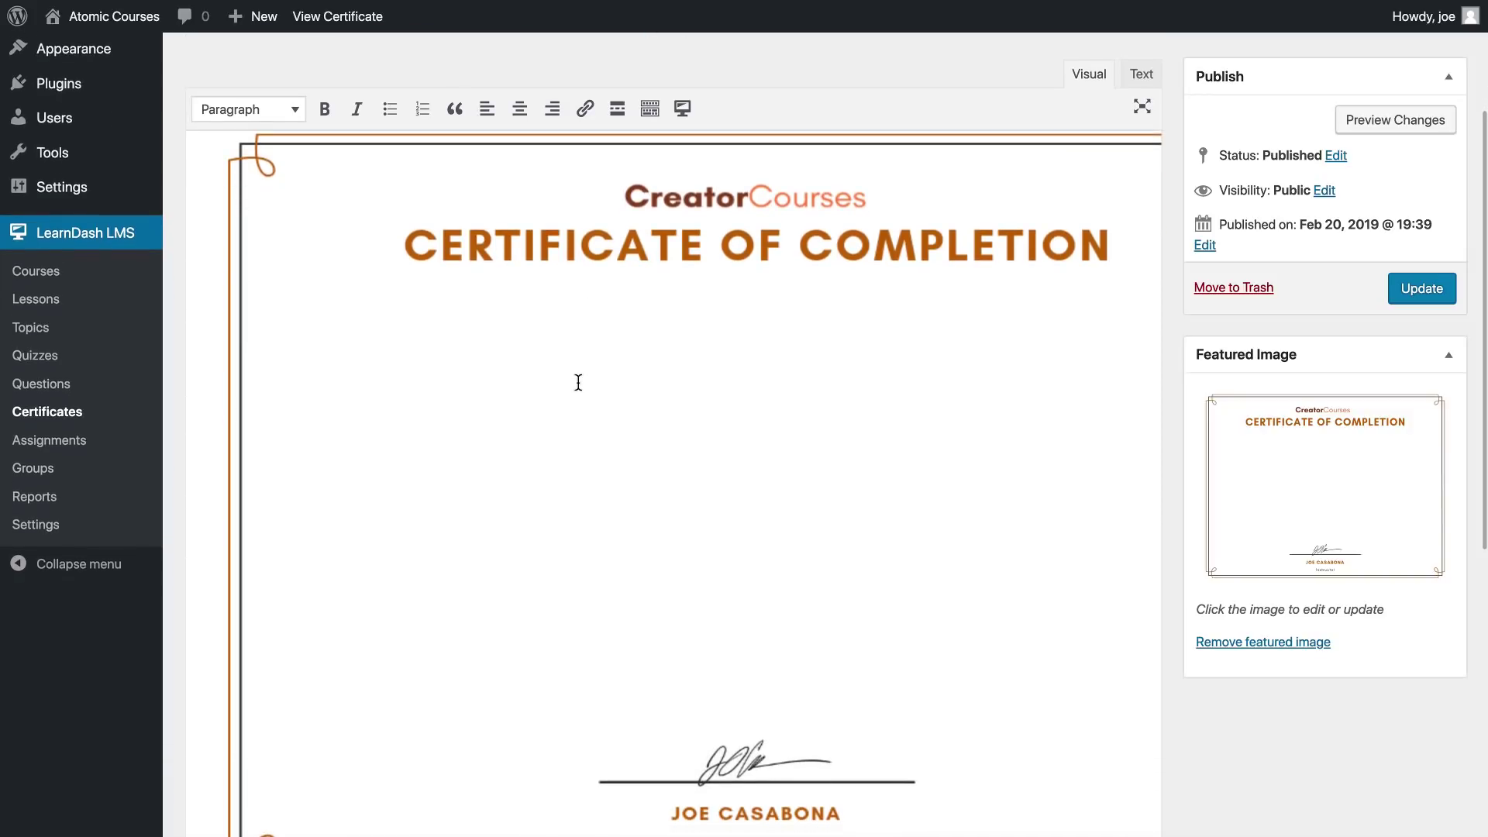
left_click(578, 382)
scroll(578, 382, "up", 3)
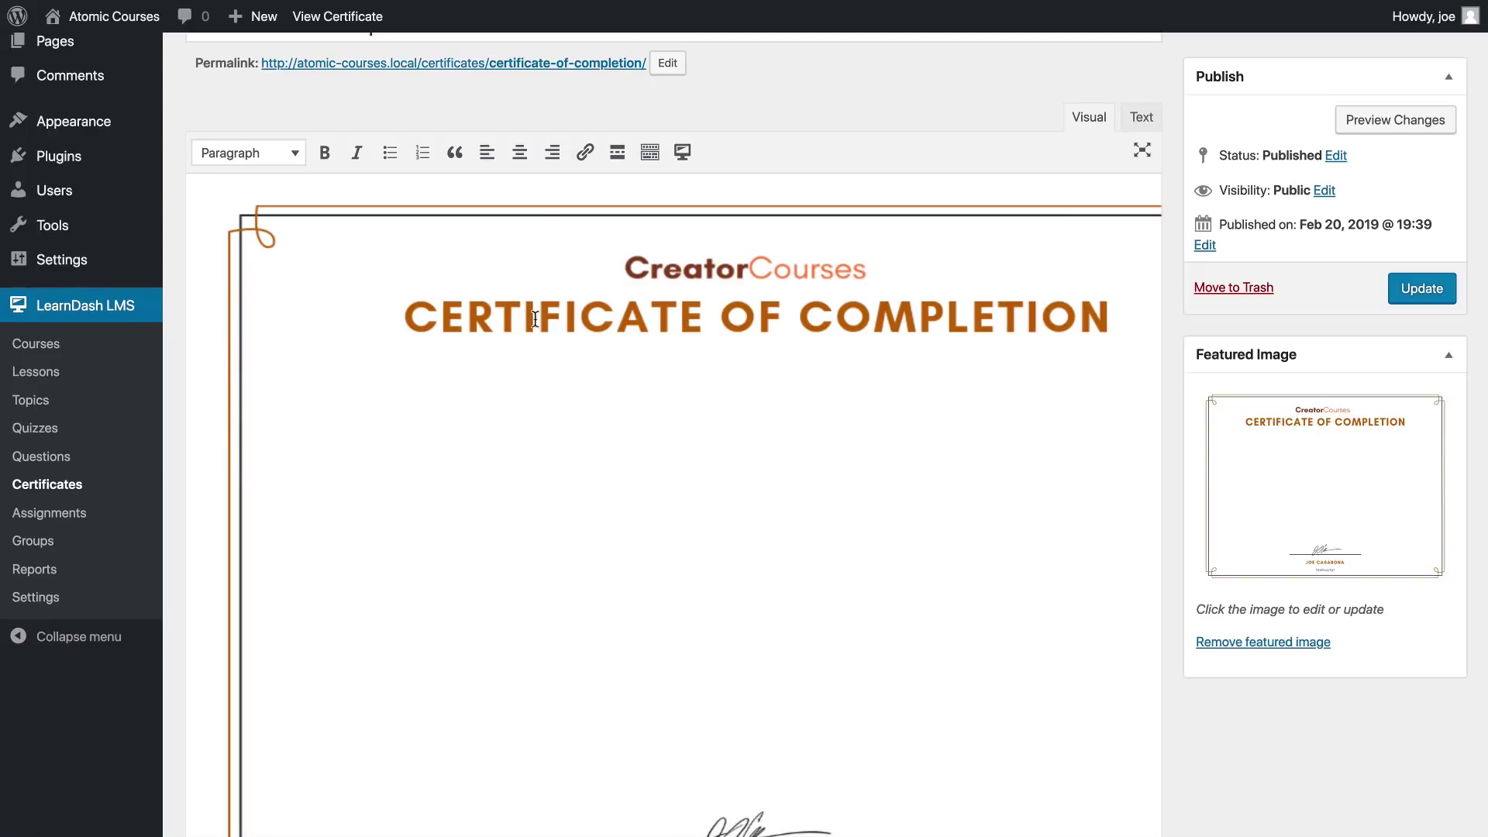
Insert a centred [usermeta field="first_name"] shortcode below the heading.
left_click(520, 159)
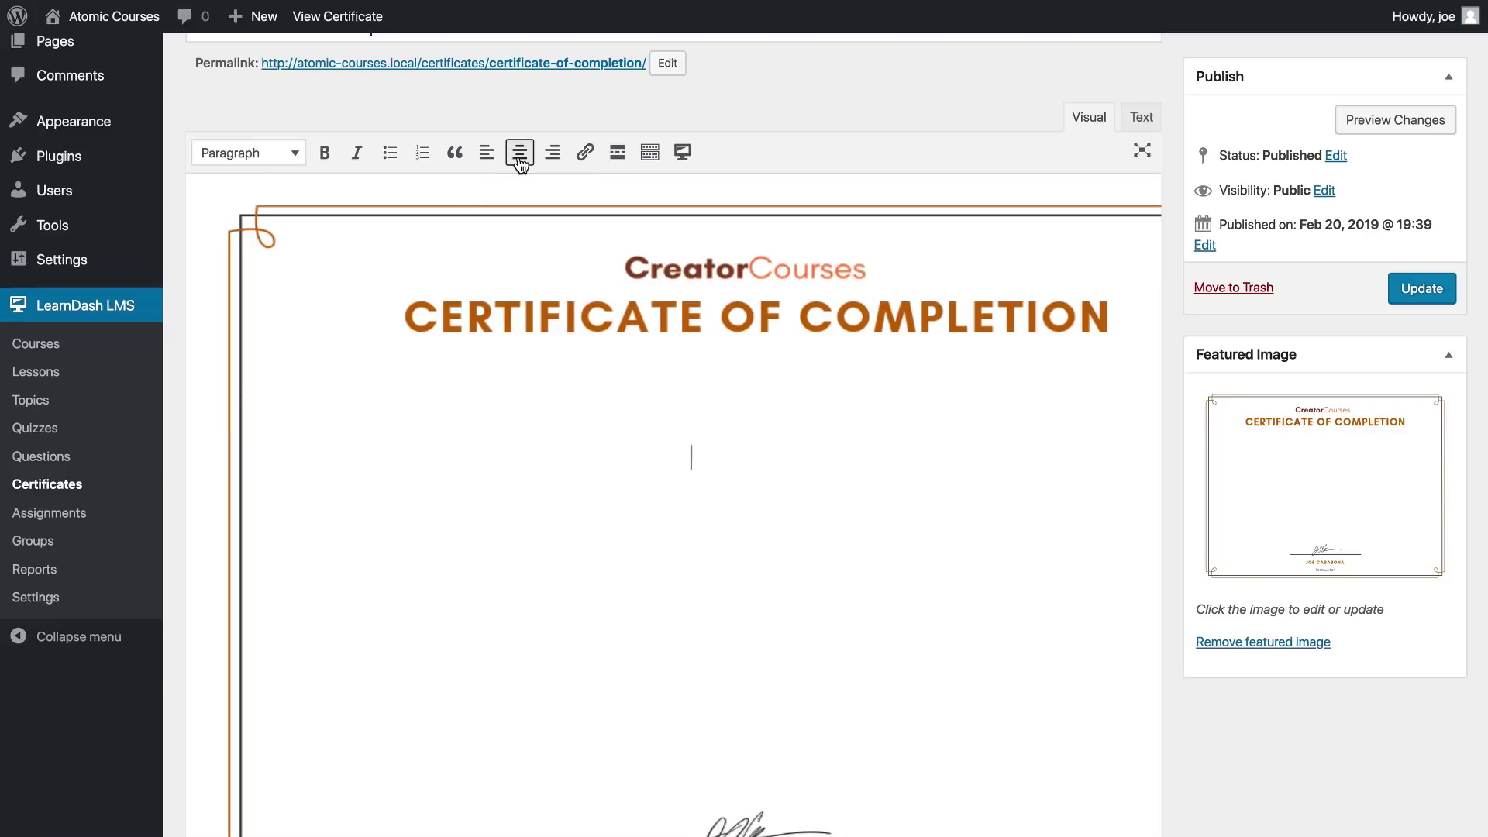
left_click(681, 159)
left_click(443, 186)
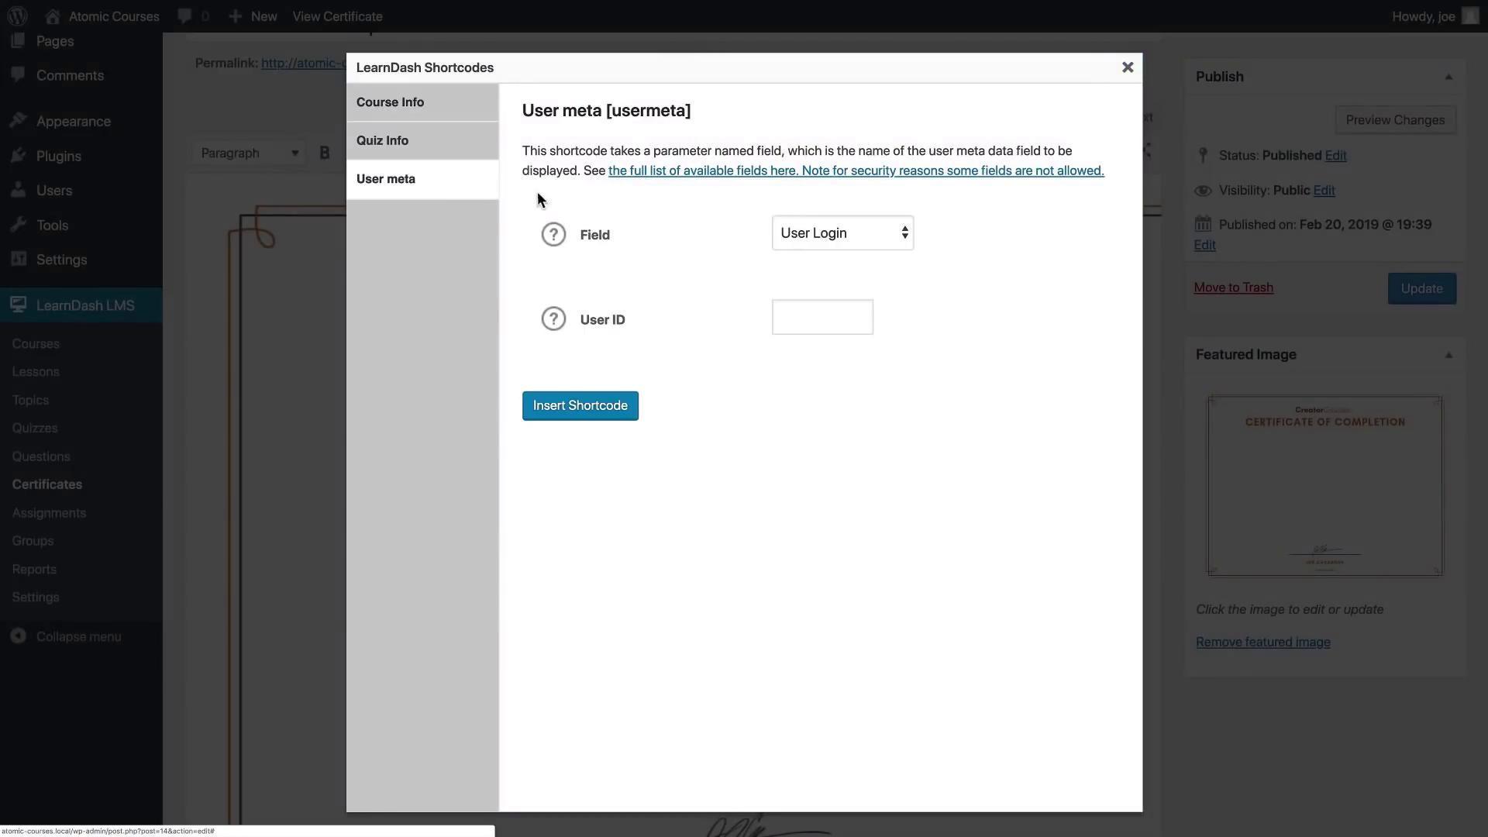
left_click(798, 232)
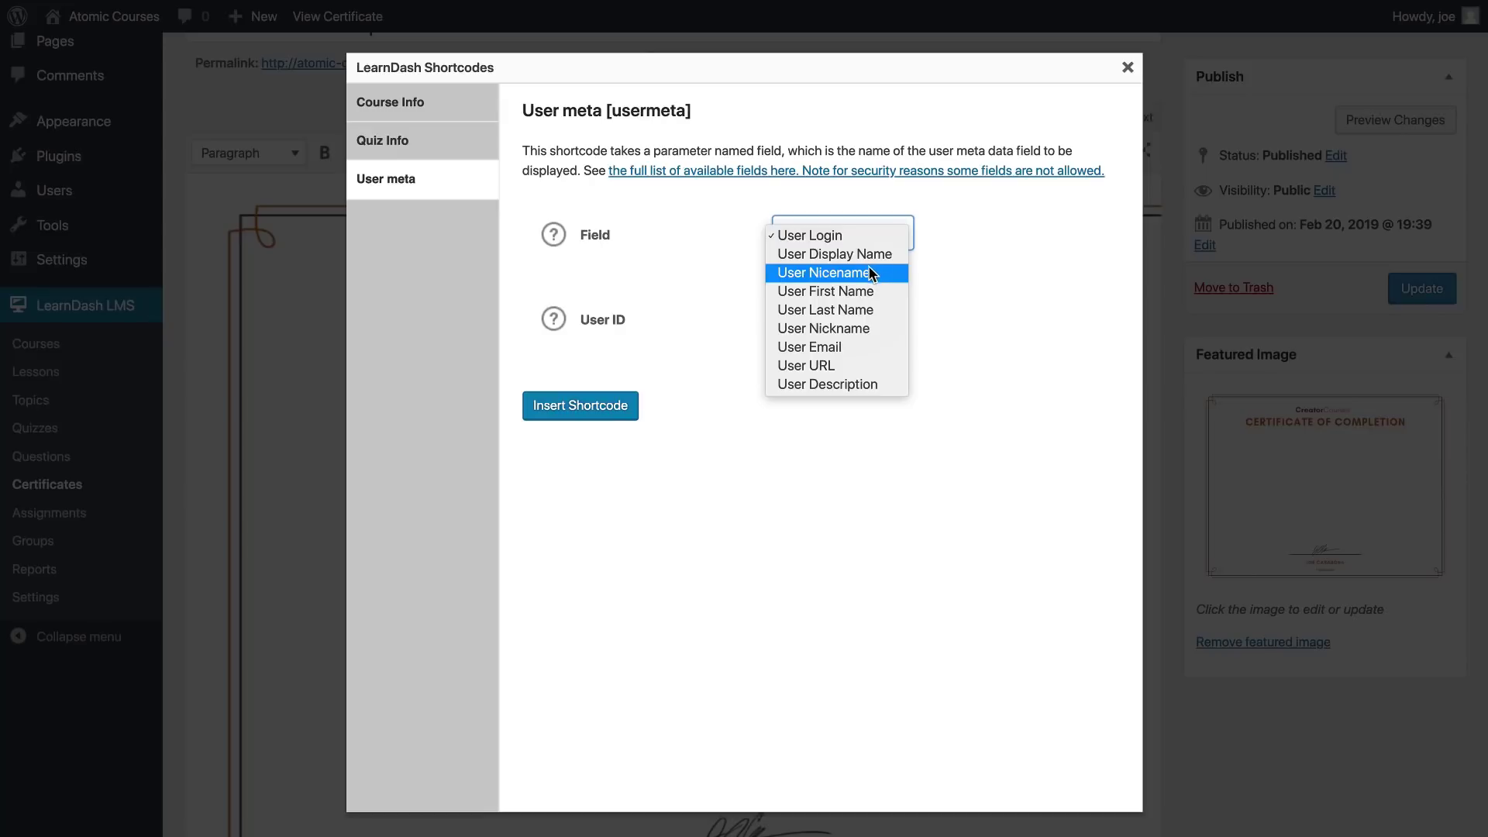
left_click(867, 293)
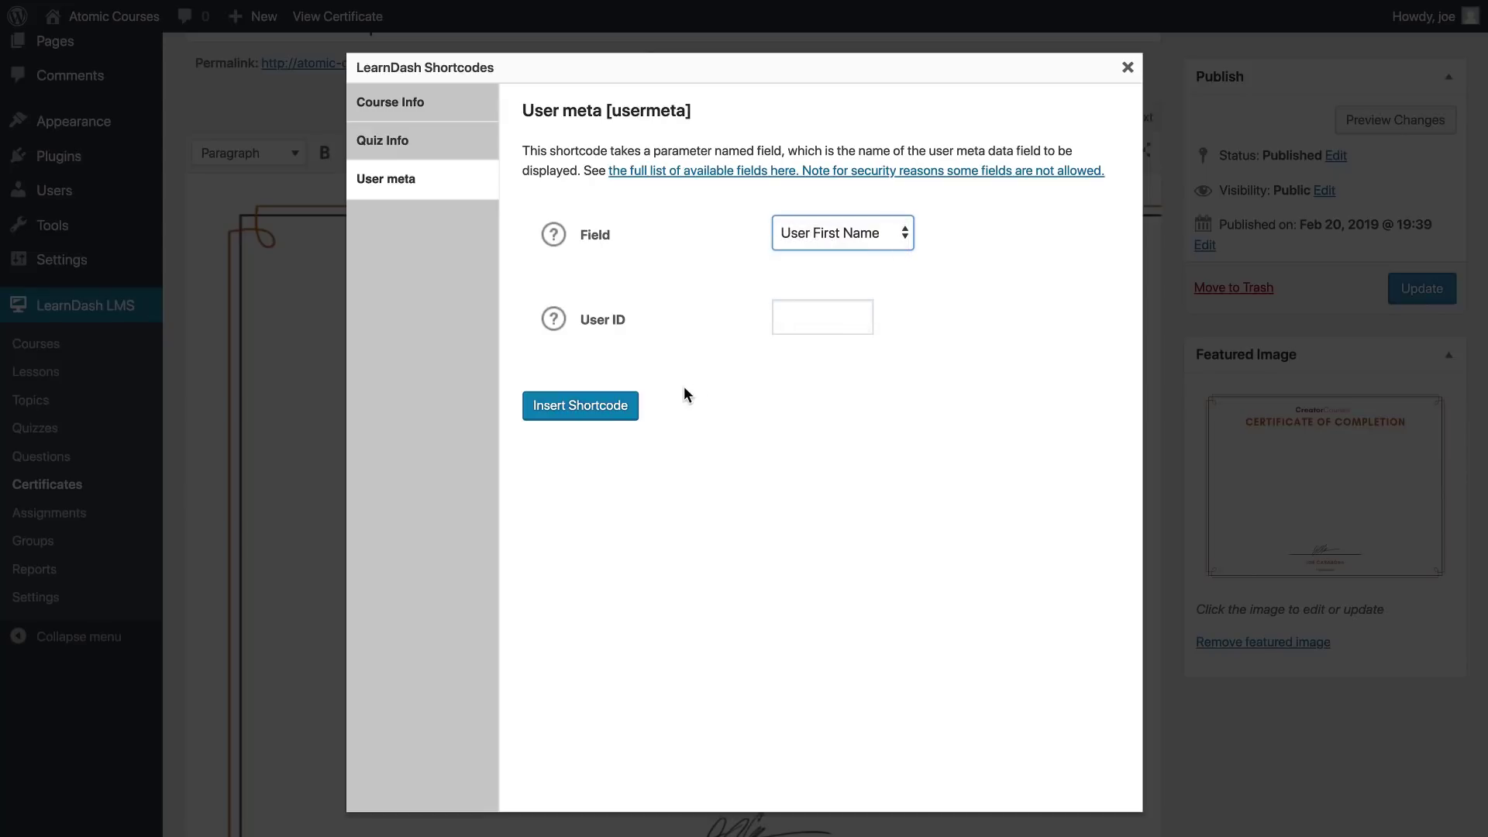
left_click(607, 408)
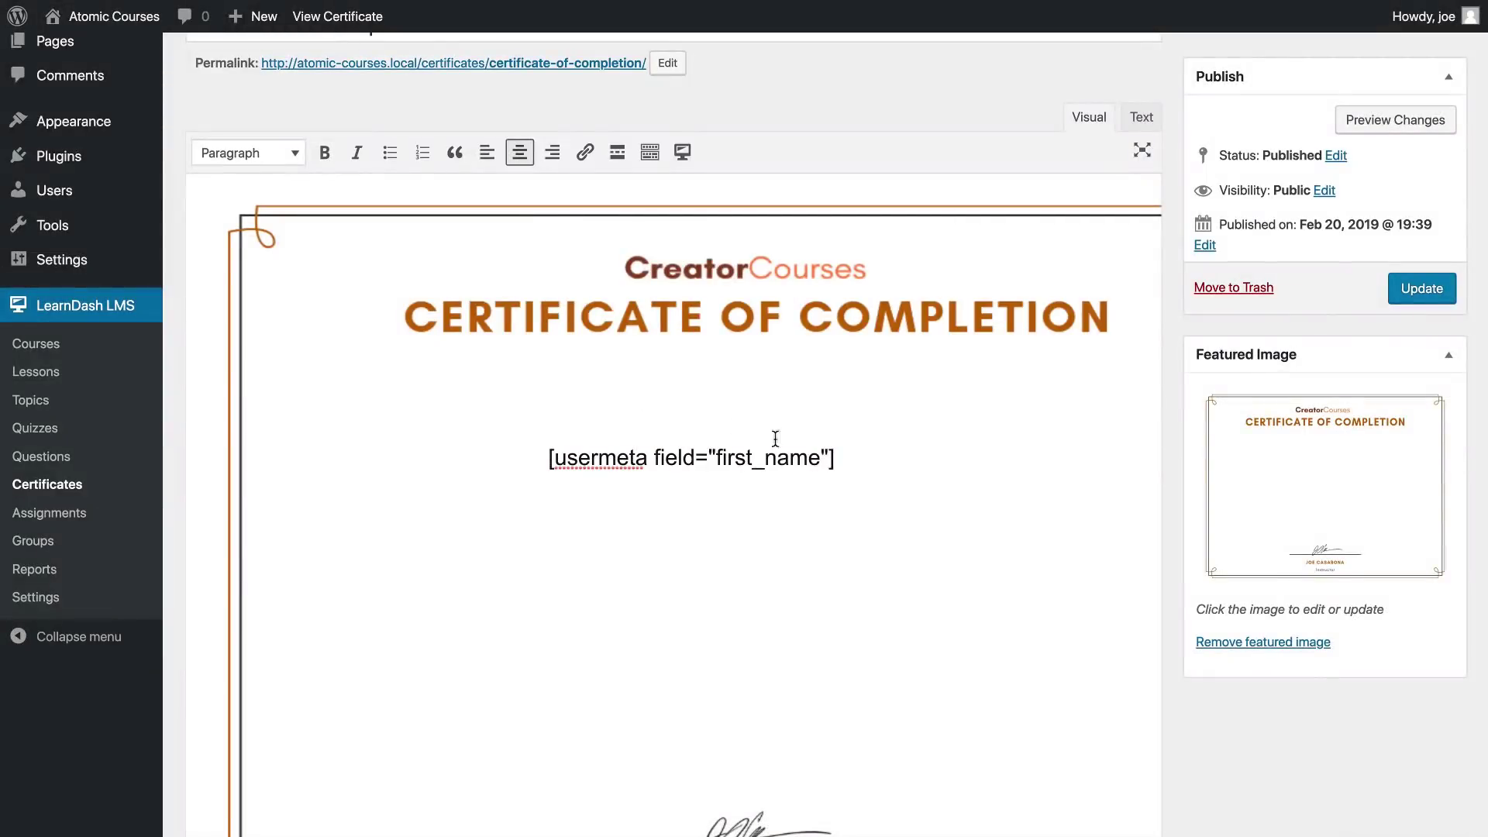
Insert the [usermeta field="last_name"] shortcode after the first-name one.
left_click(682, 151)
left_click(782, 246)
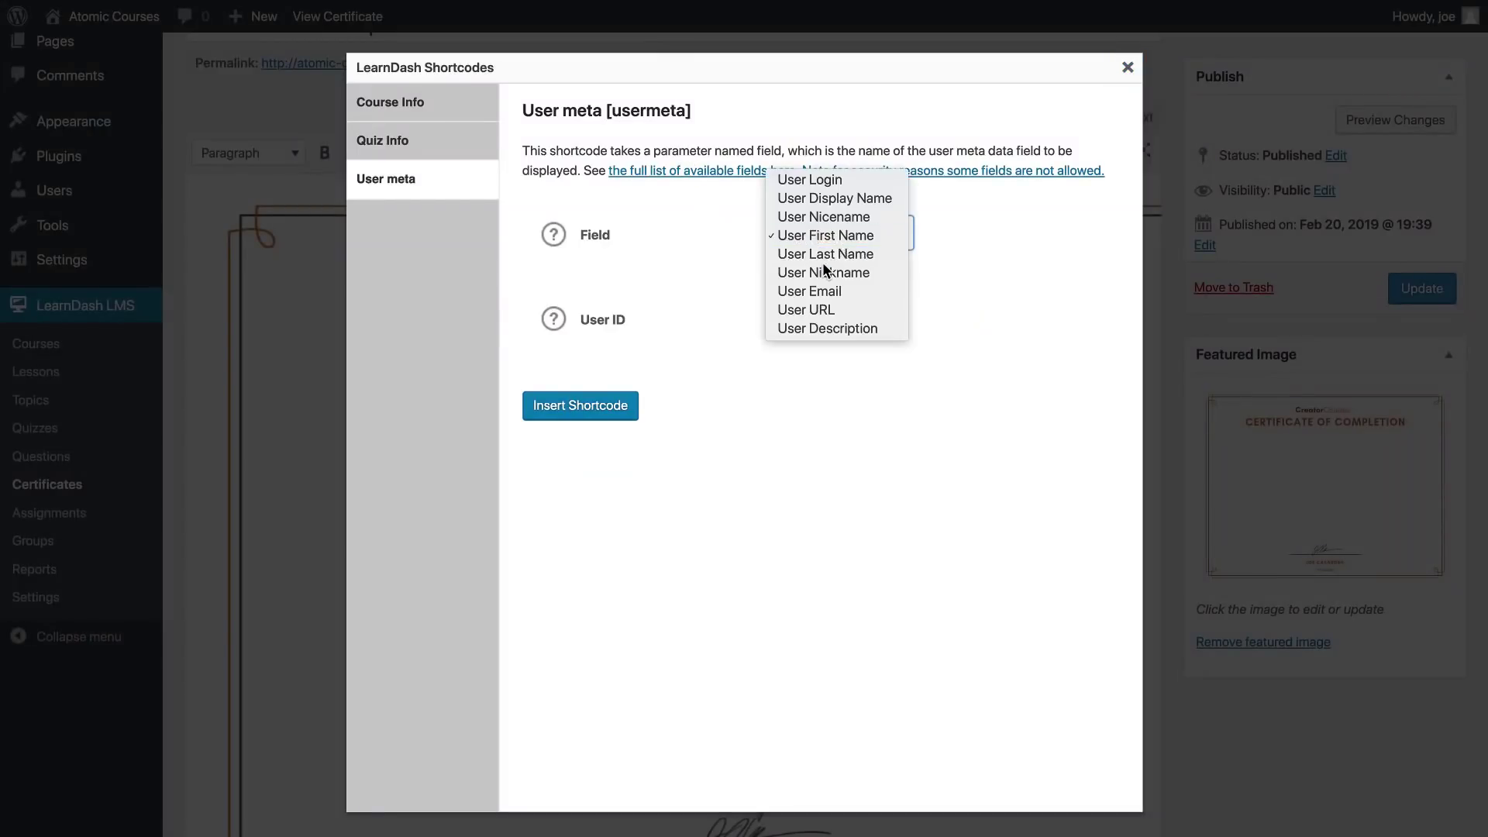
left_click(814, 263)
left_click(618, 408)
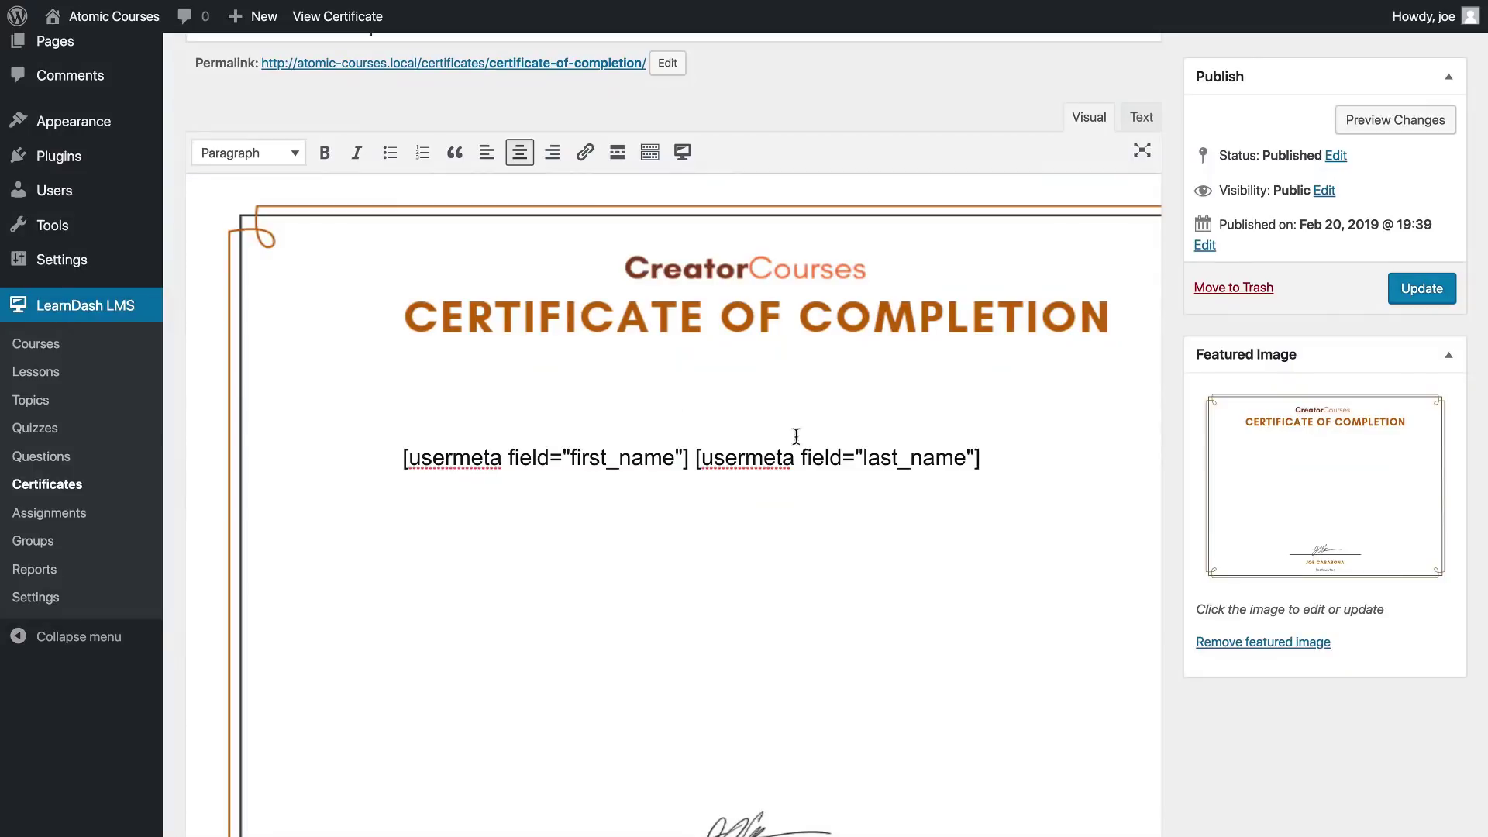
Format both name shortcodes as Heading 1 and start a new line below.
left_click_drag(990, 457, 380, 453)
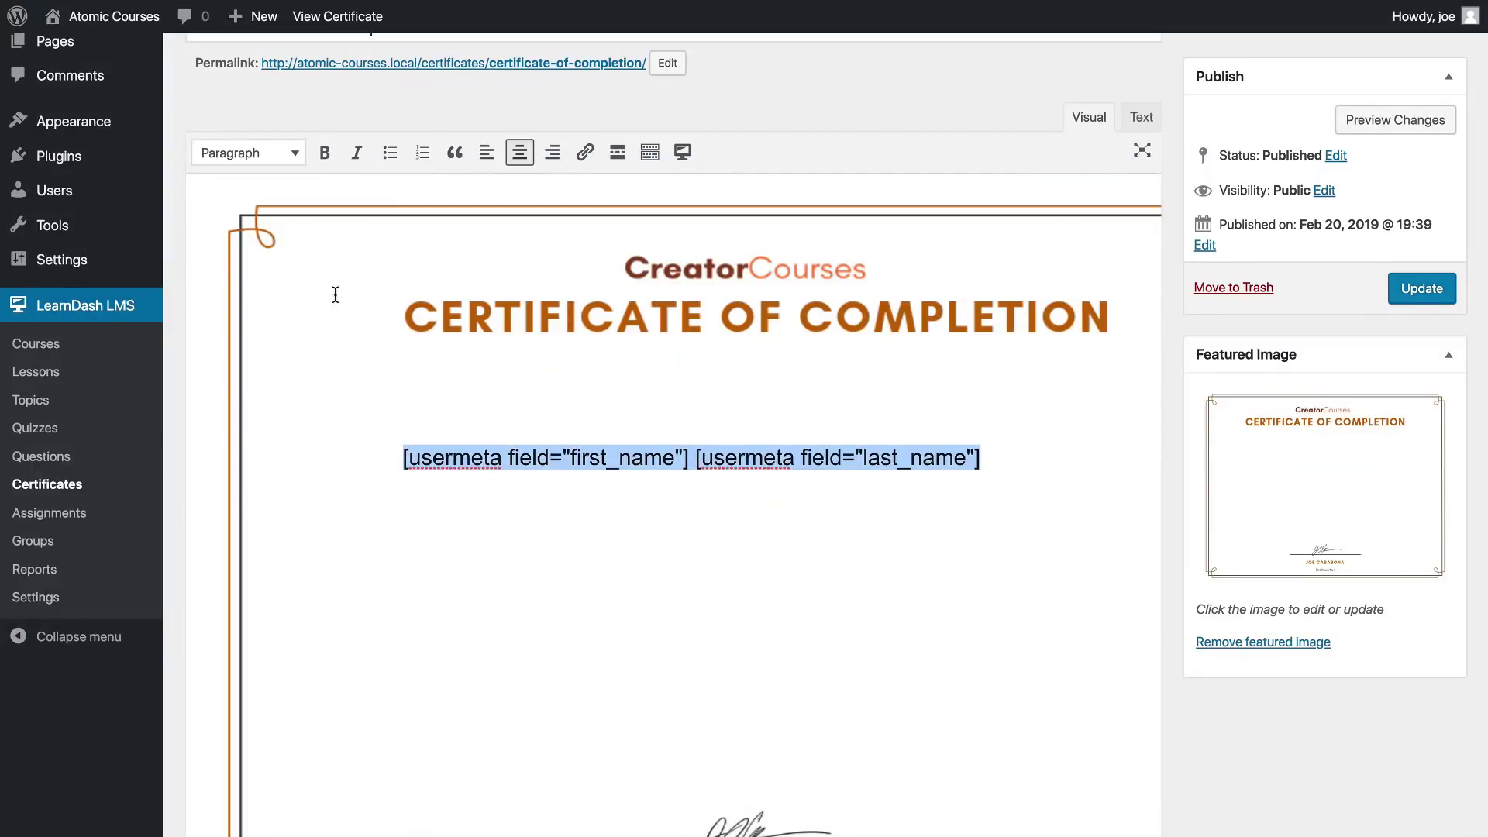
left_click(289, 172)
left_click(287, 234)
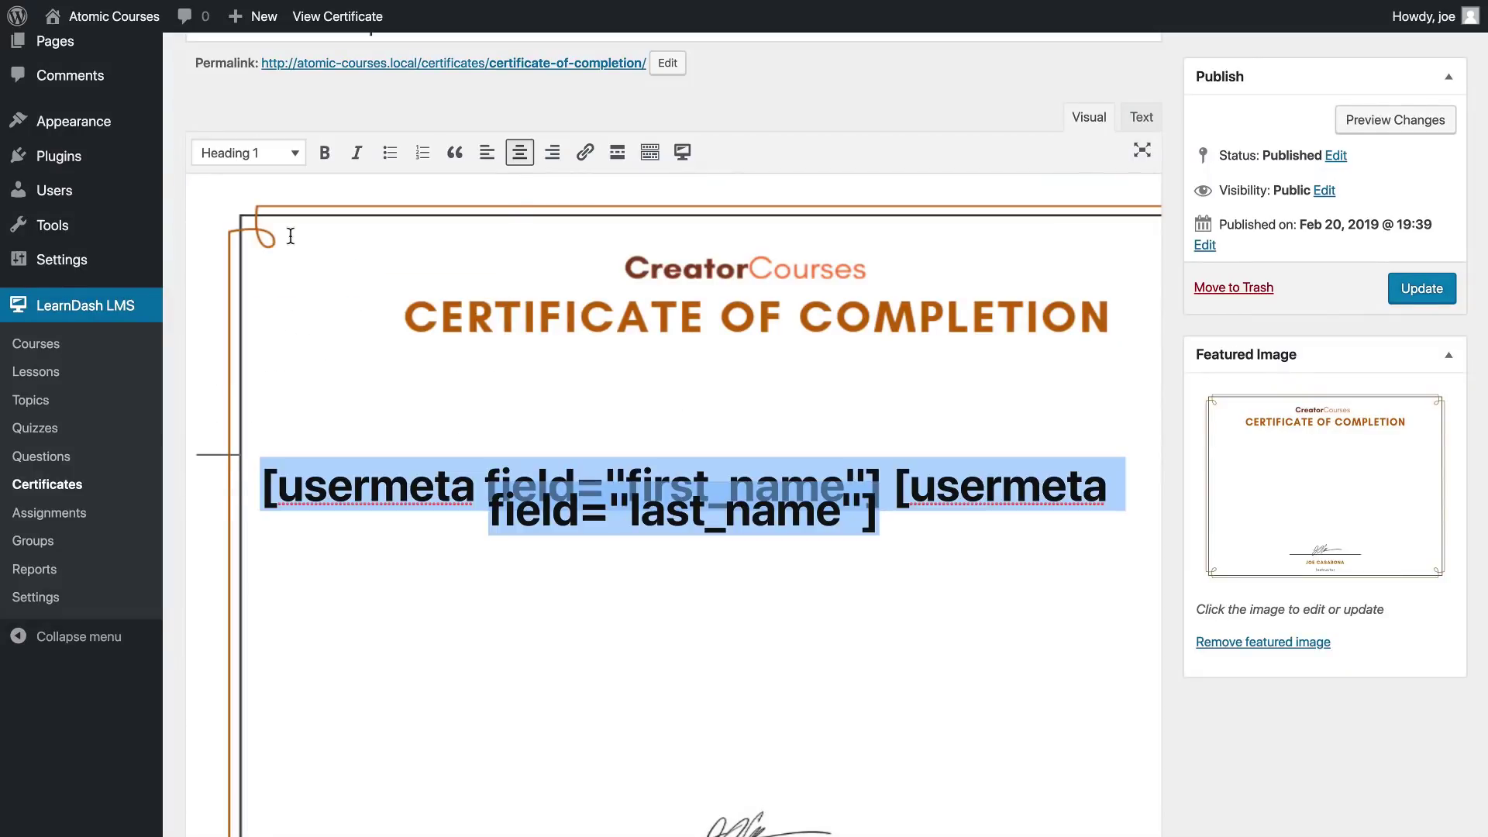
left_click(1015, 555)
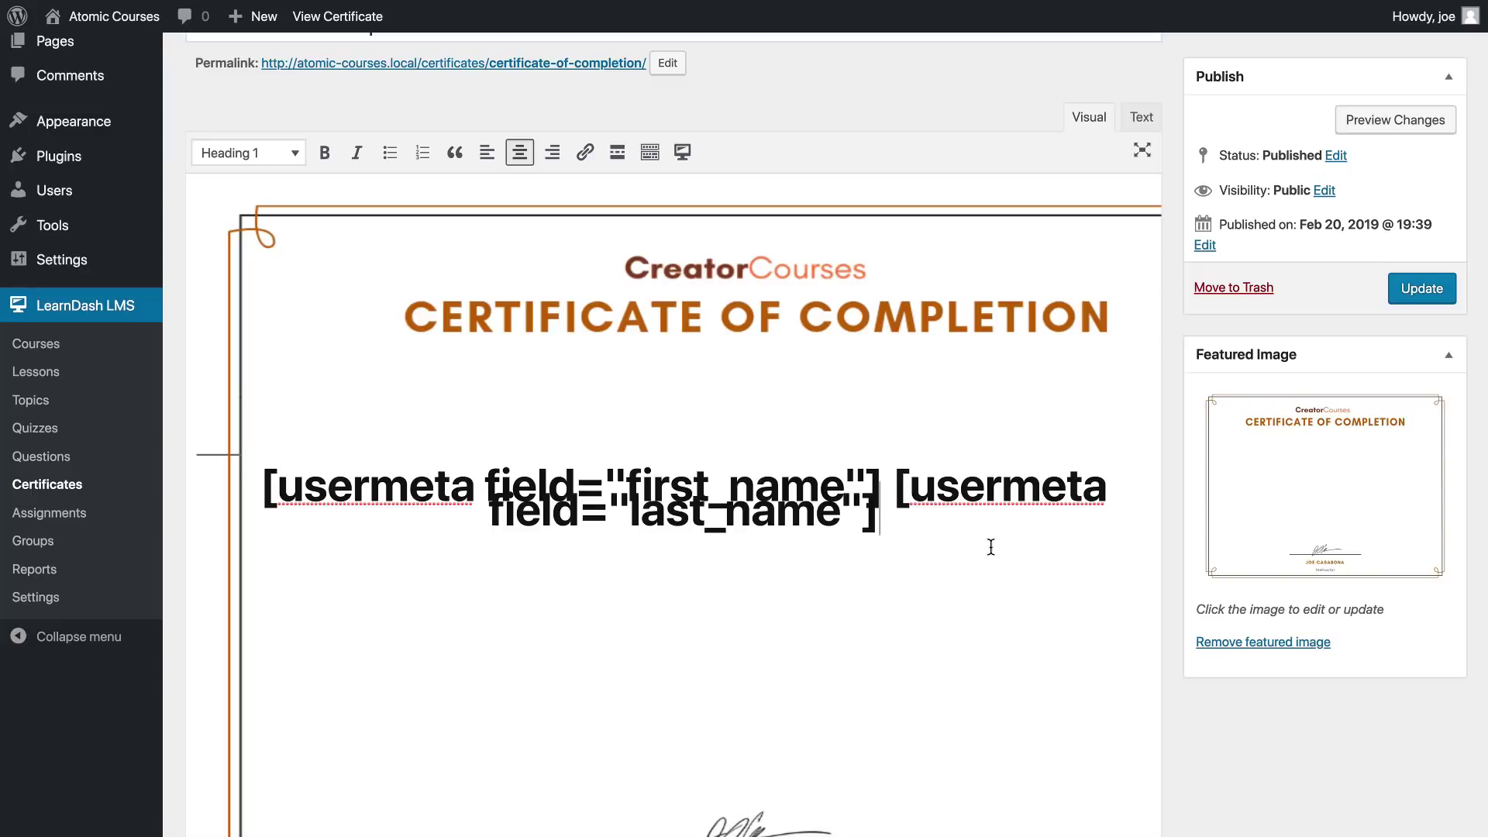
scroll(991, 547, "down", 1)
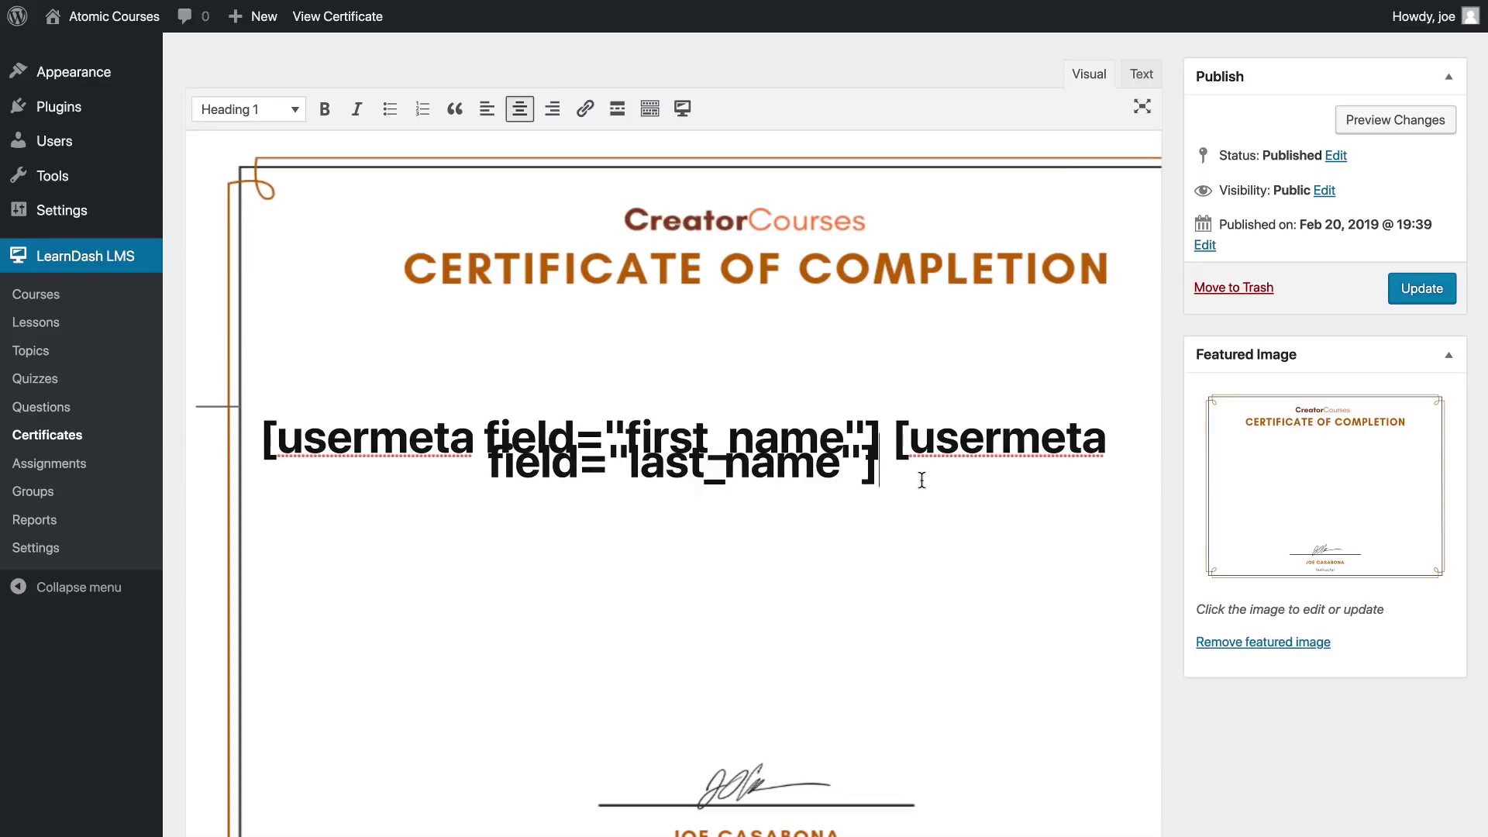
key("Return")
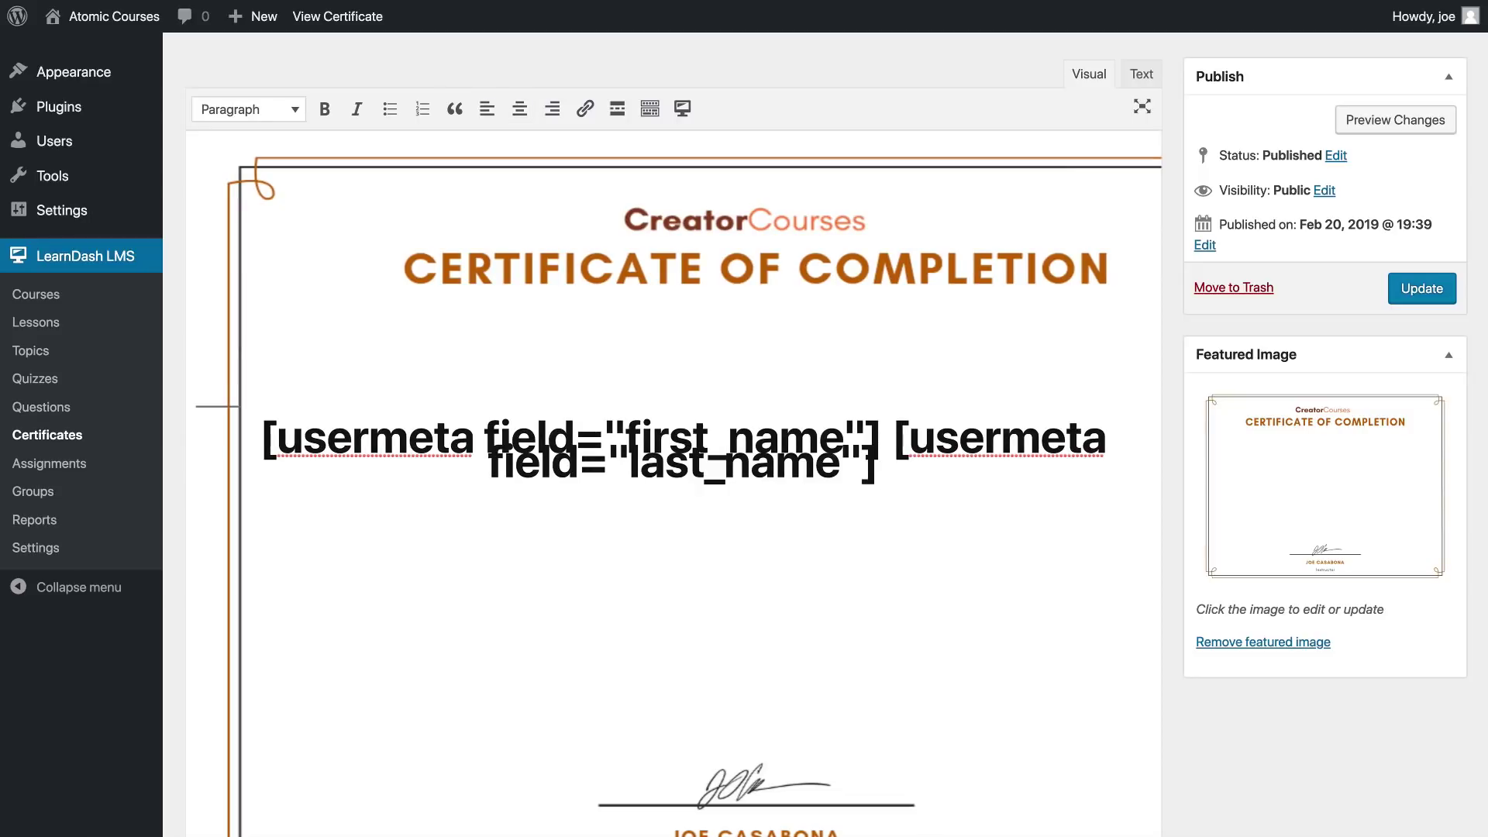
Add a centred 'for completing the course:' line.
left_click(521, 113)
type("for com")
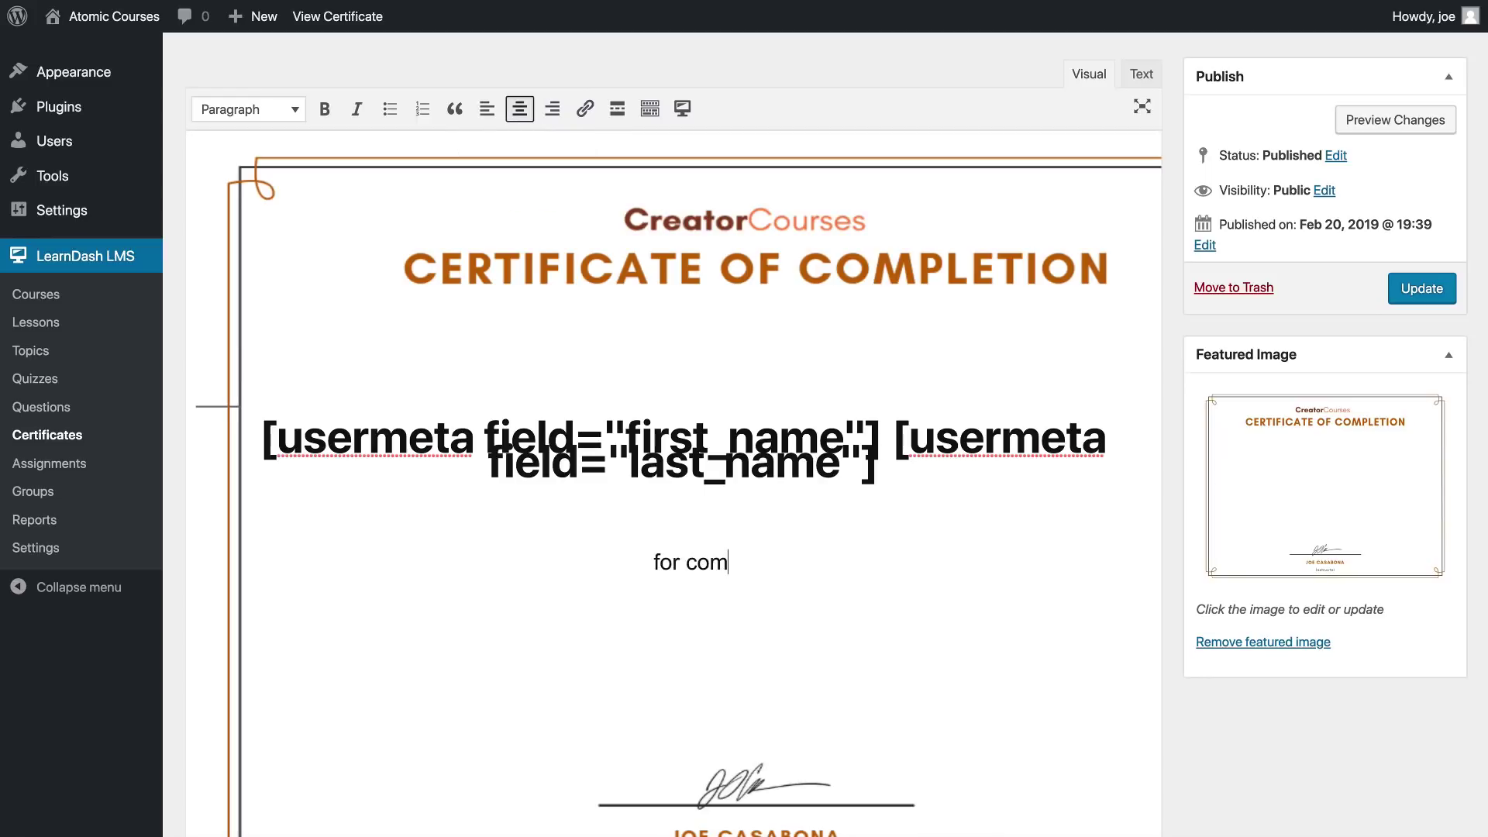
type("pleting the c")
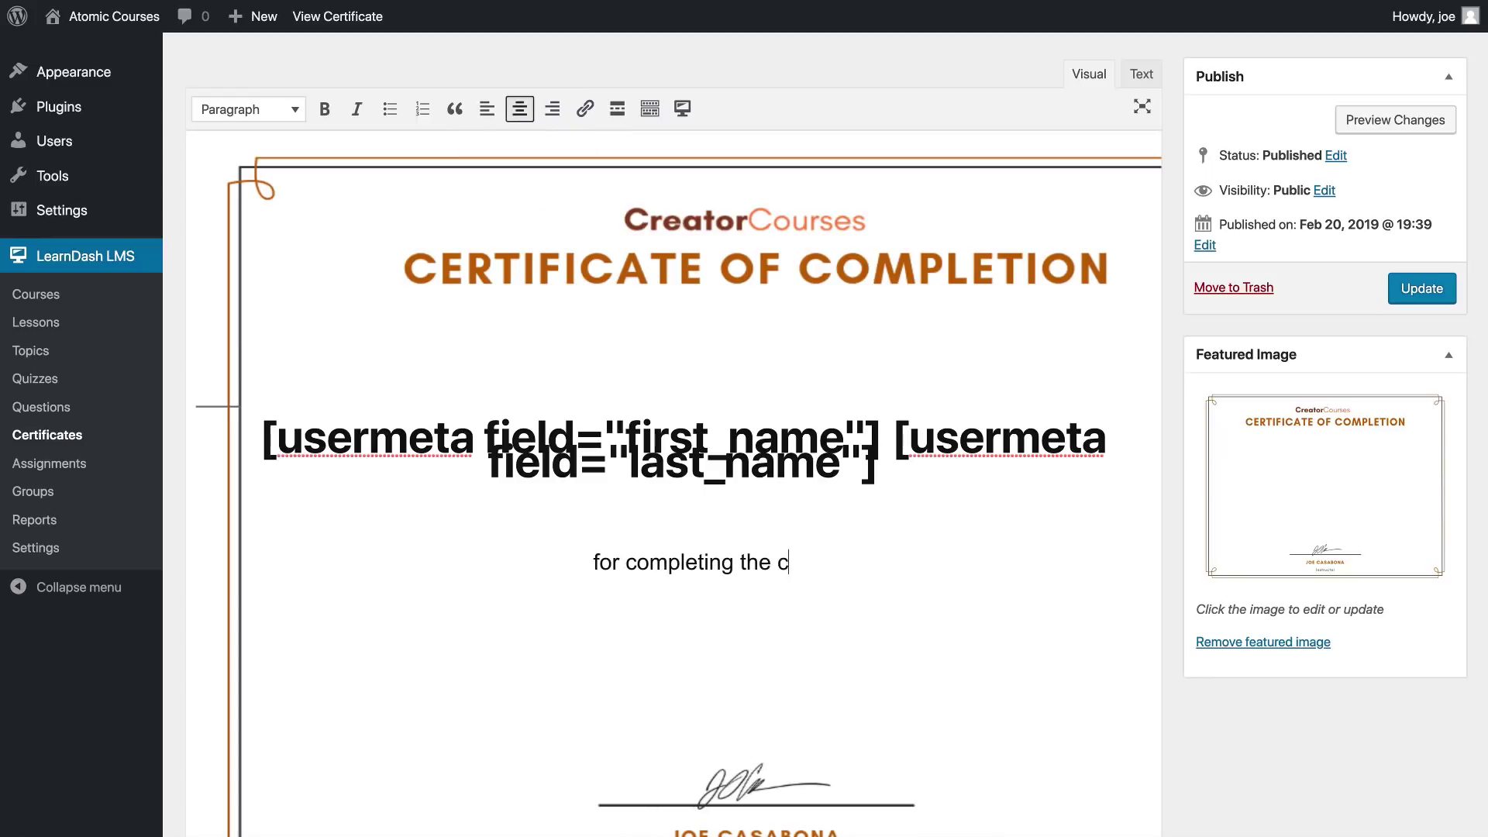
type("ourse:")
key("Return")
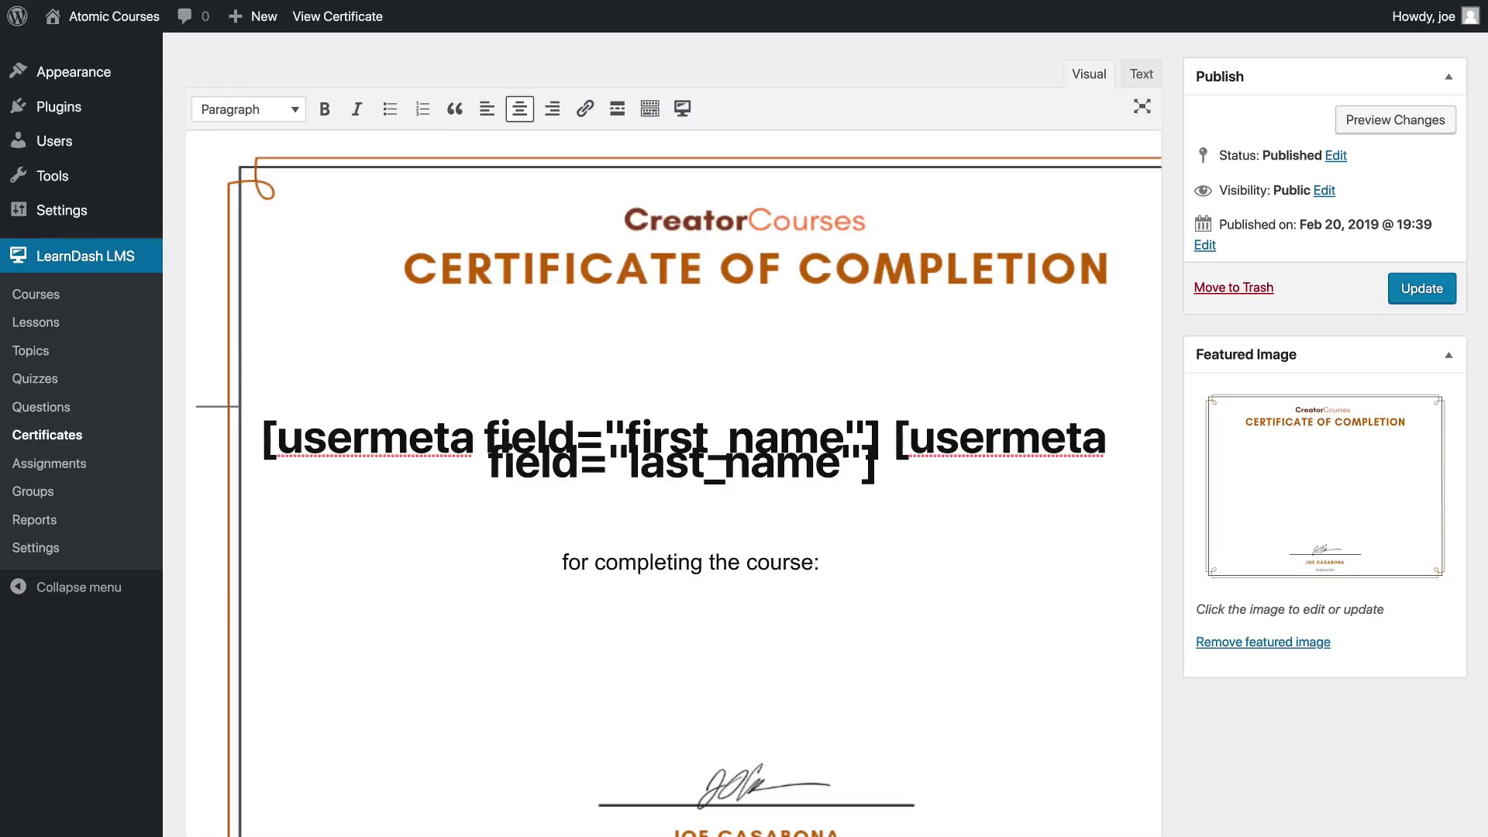
Insert a centred [courseinfo show="course_title"] shortcode on the next line.
left_click(520, 109)
left_click(682, 109)
left_click(455, 114)
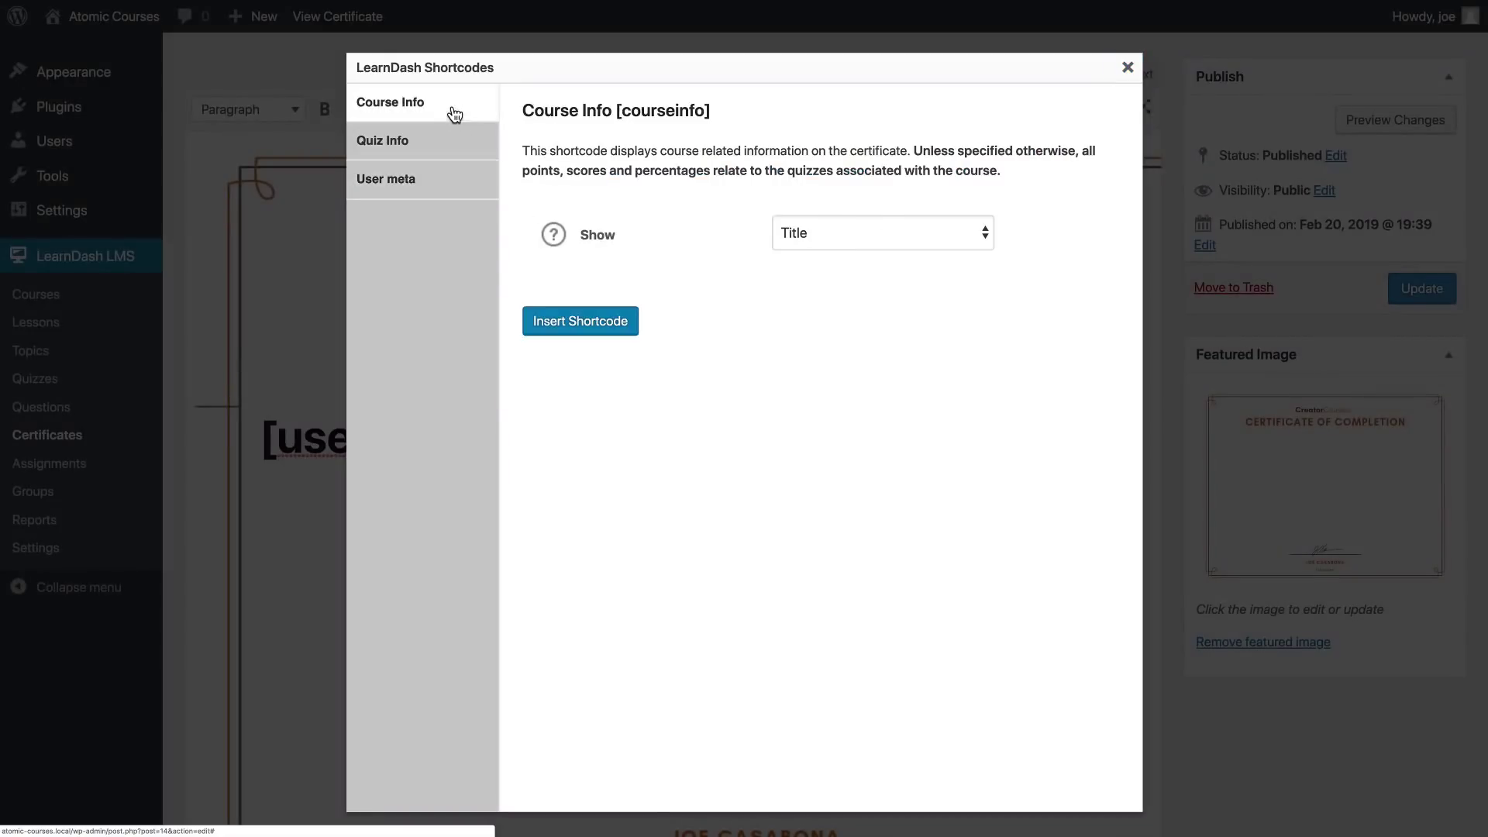
left_click(606, 321)
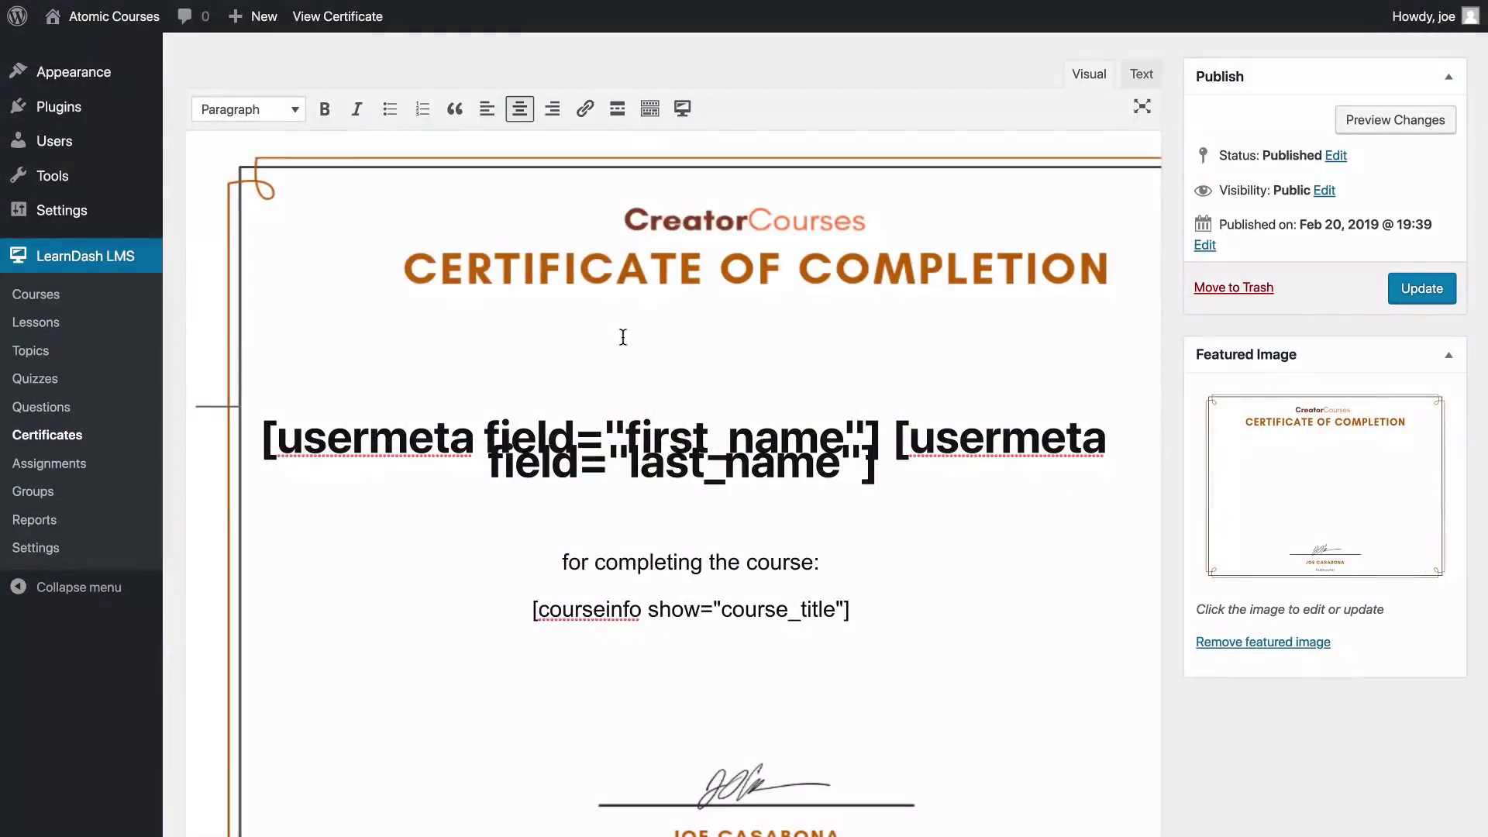
Format the course title shortcode line as Heading 3.
left_click_drag(848, 613, 519, 611)
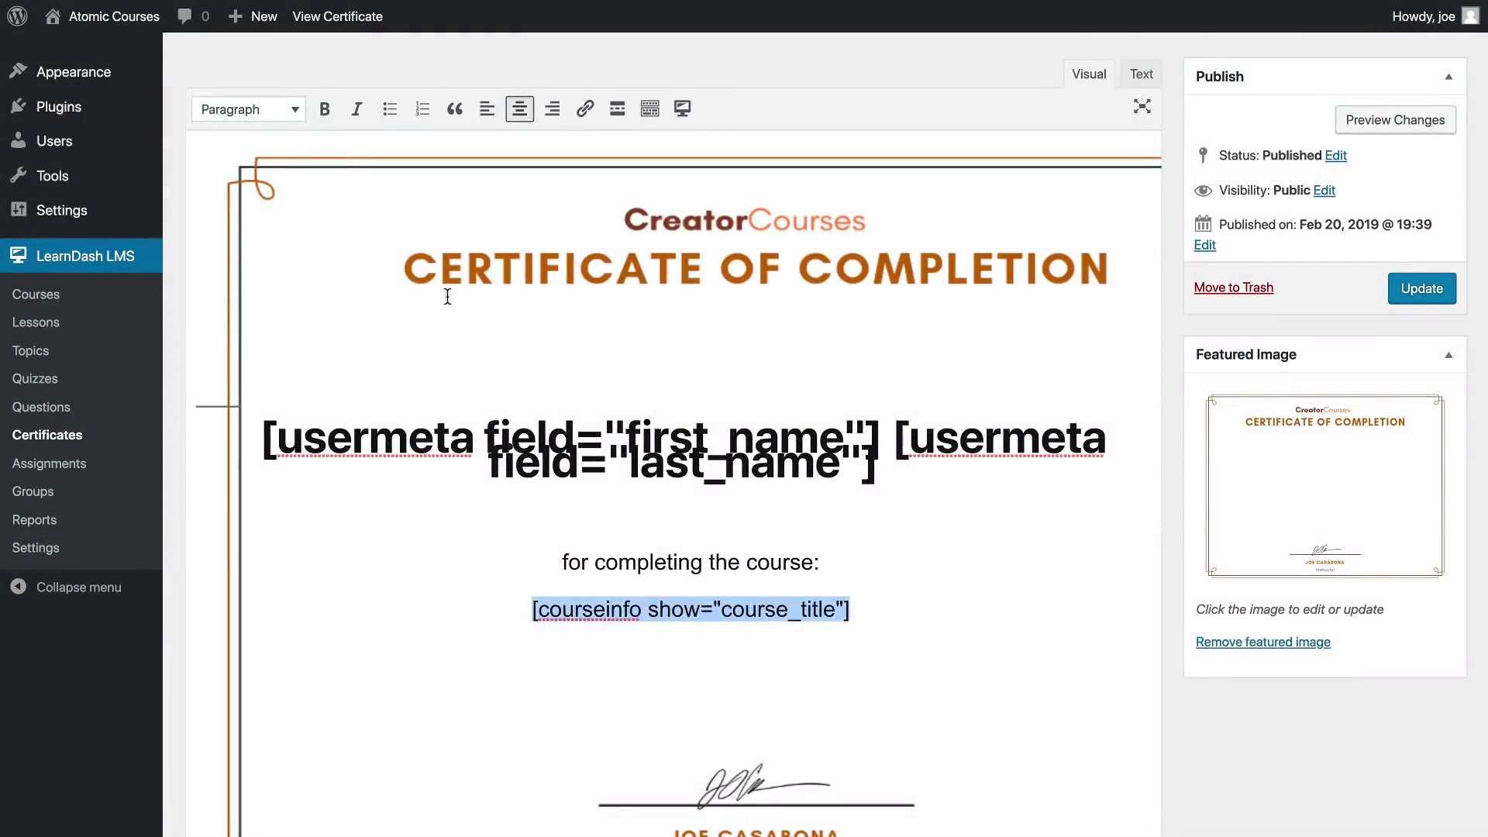
left_click(272, 109)
left_click(305, 300)
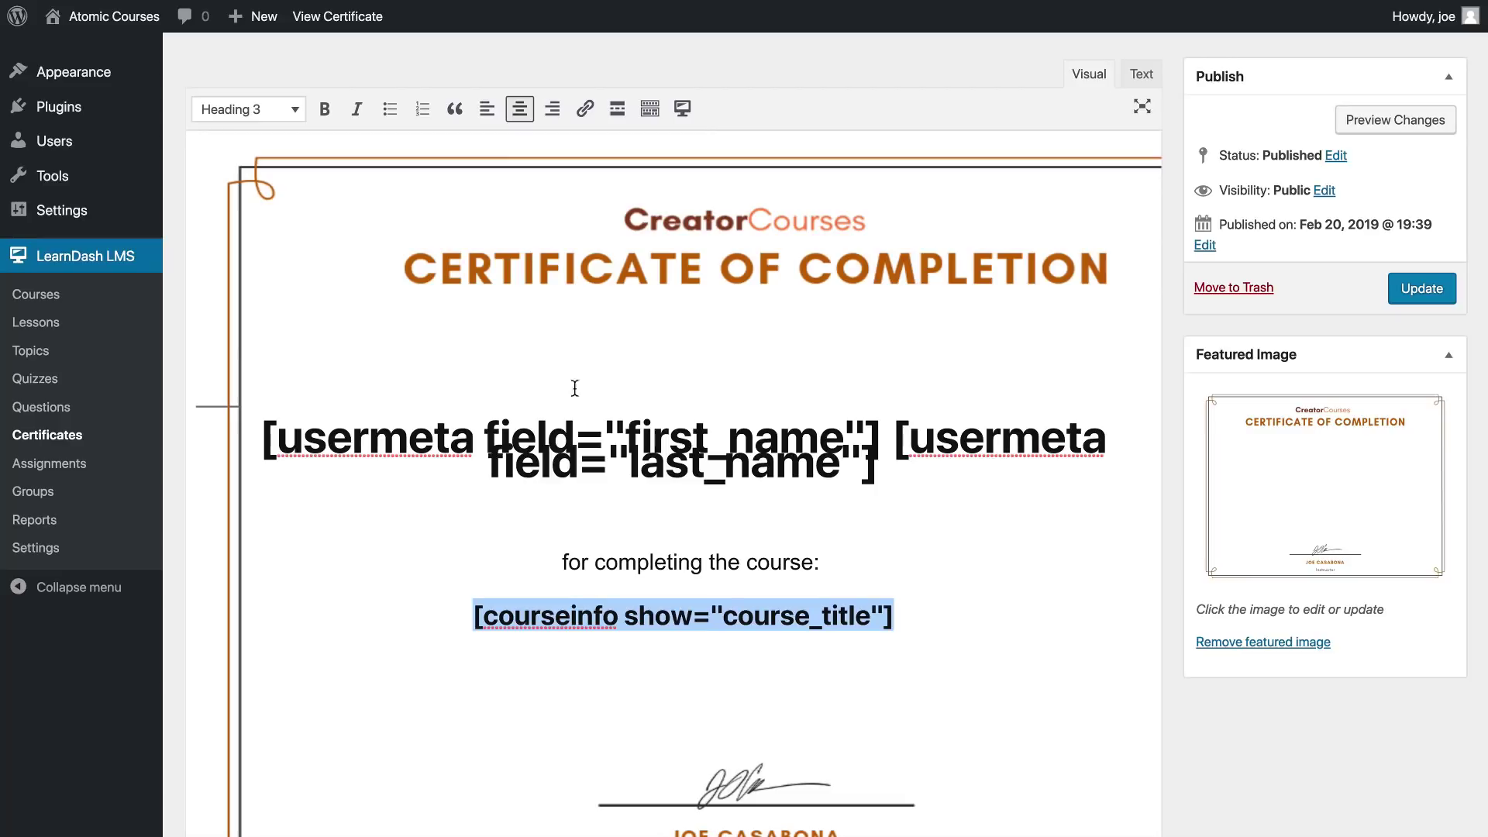
left_click(1046, 582)
scroll(1045, 581, "down", 2)
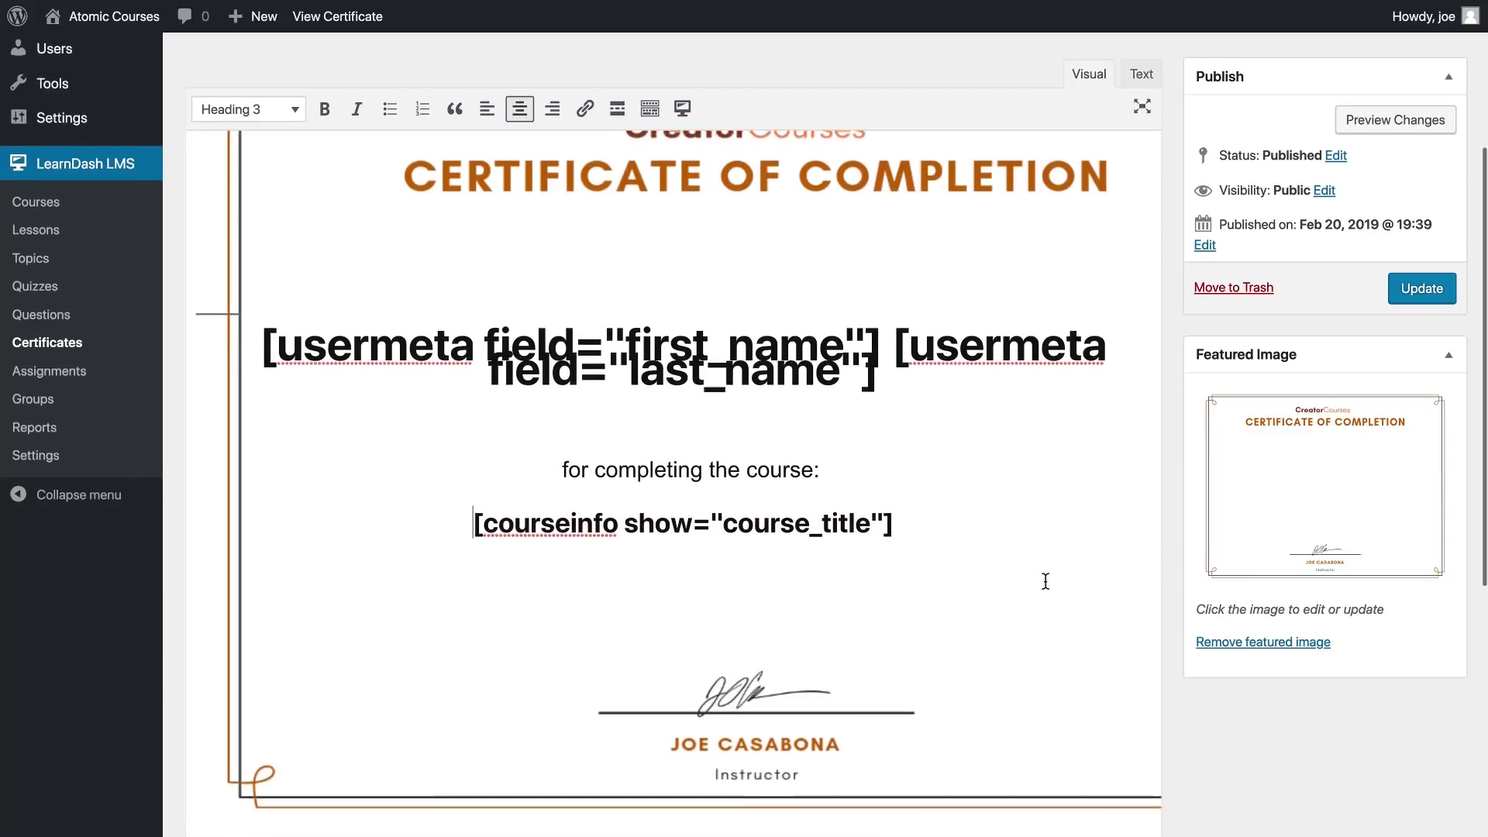
scroll(1045, 582, "up", 2)
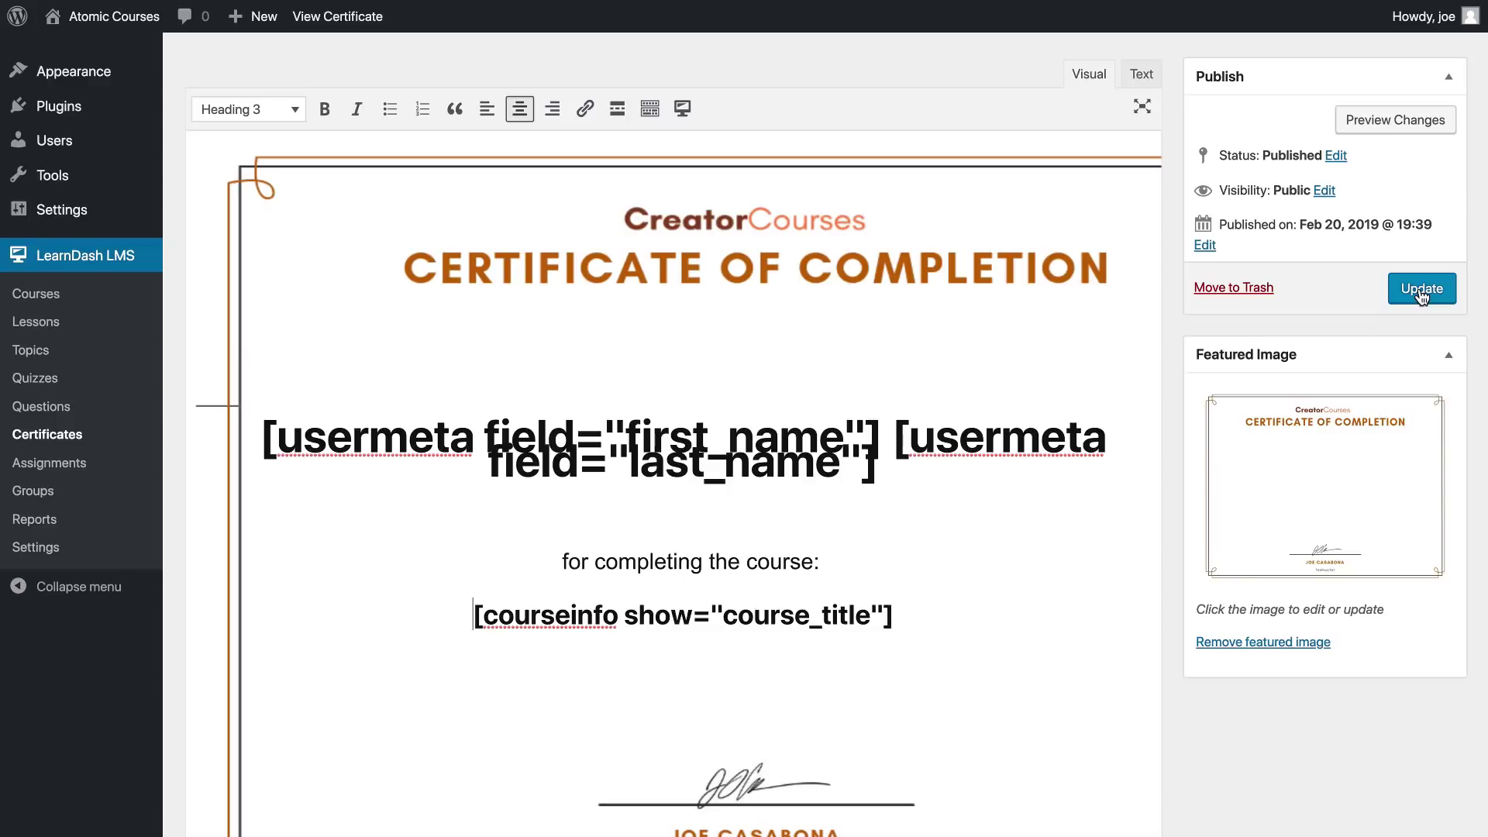
Update the certificate and select the &nbsp; spacer lines above the name heading.
left_click(1422, 294)
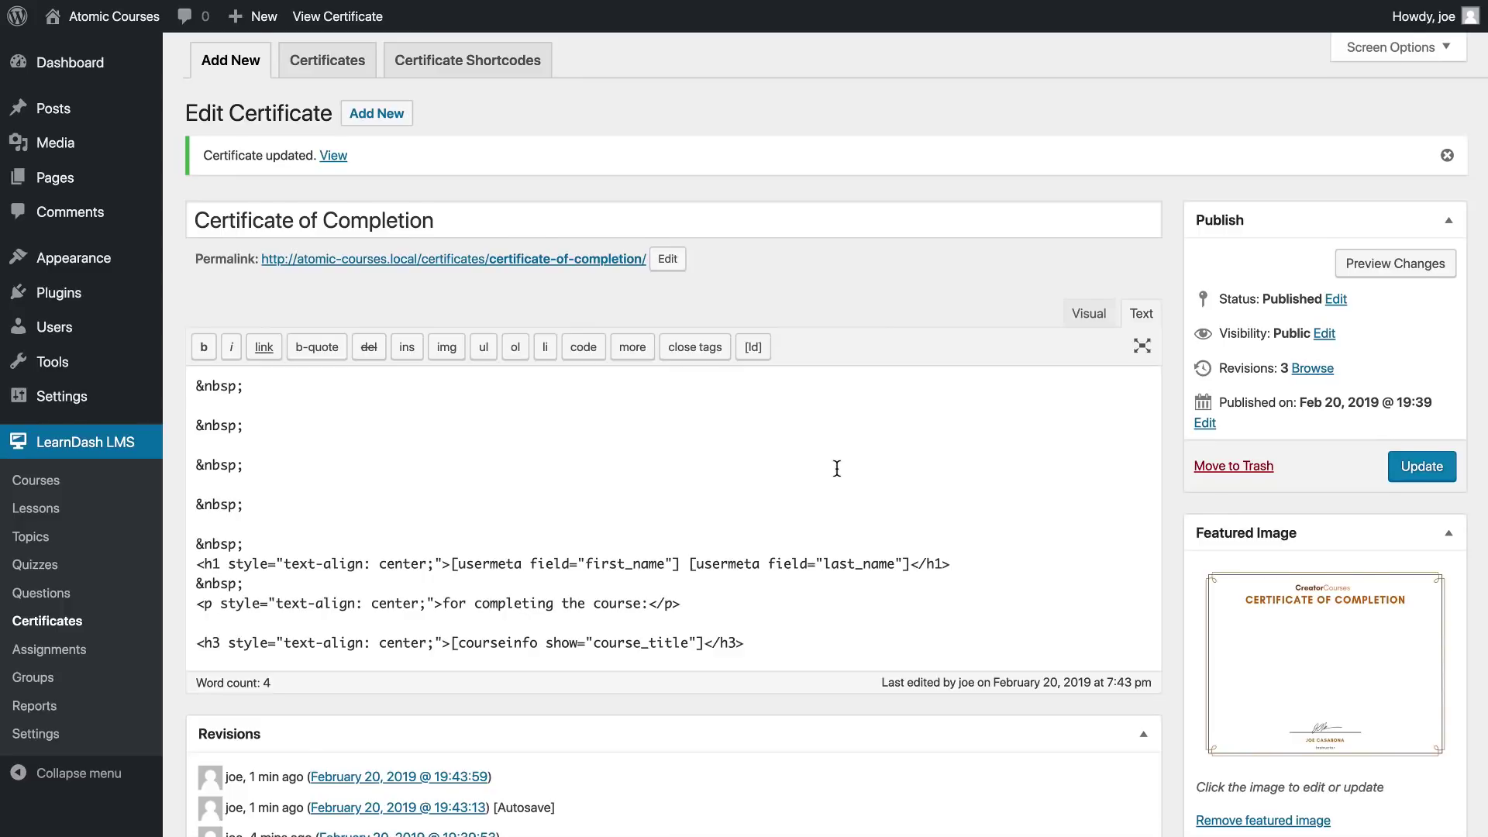
scroll(837, 468, "down", 2)
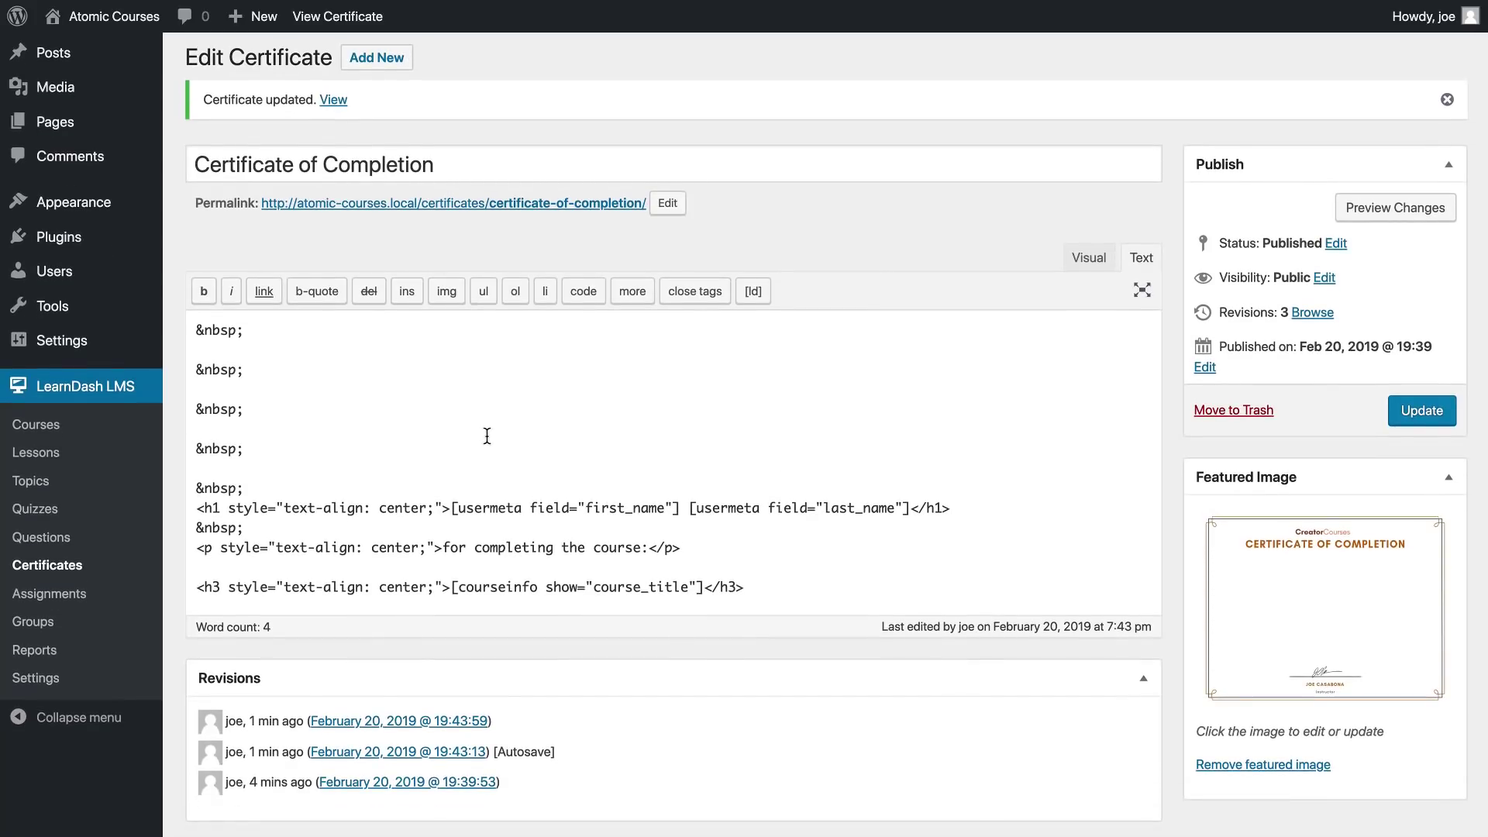
scroll(486, 435, "down", 1)
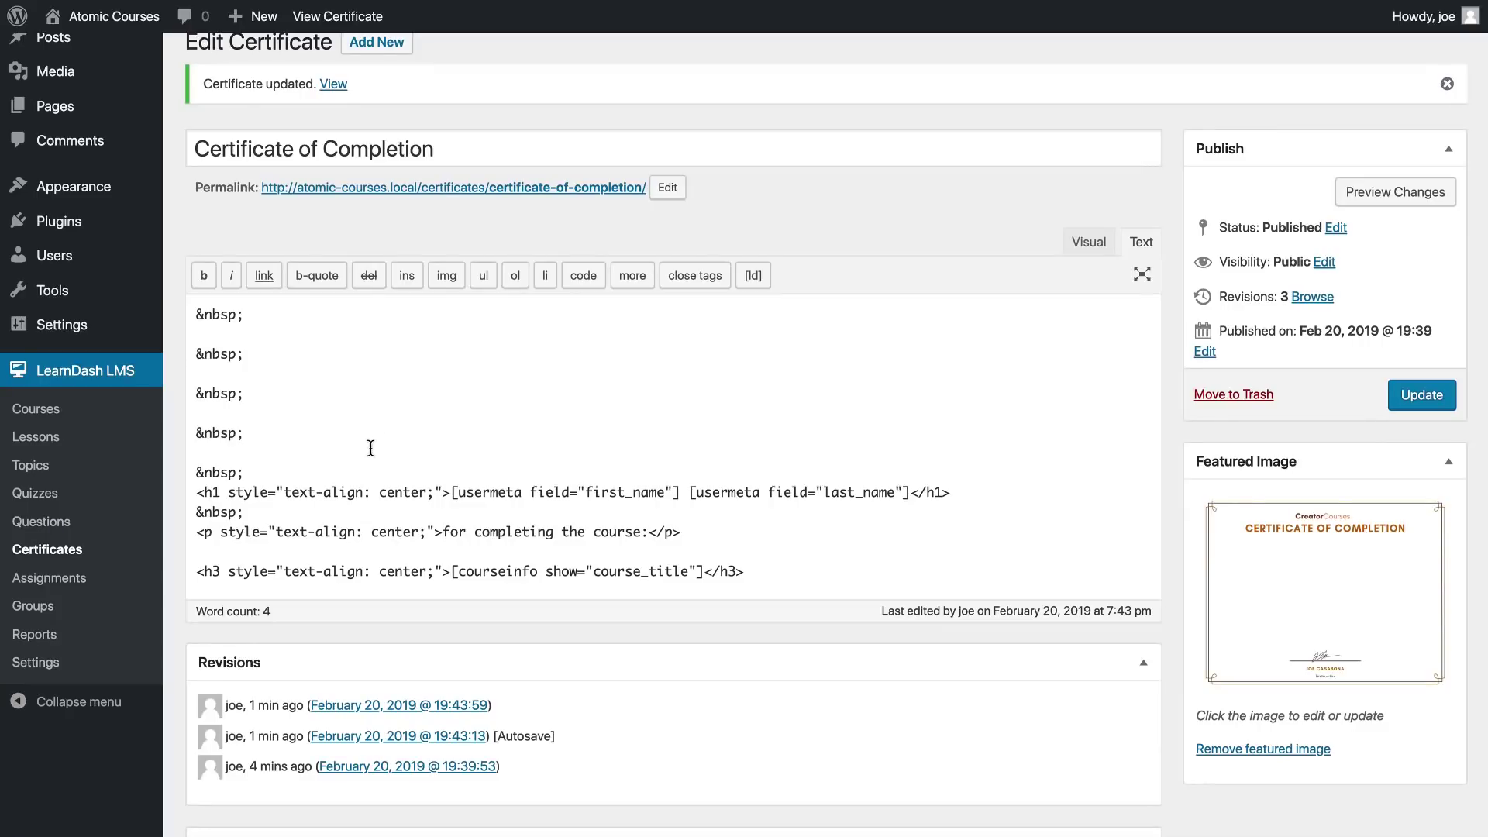
left_click_drag(261, 471, 193, 311)
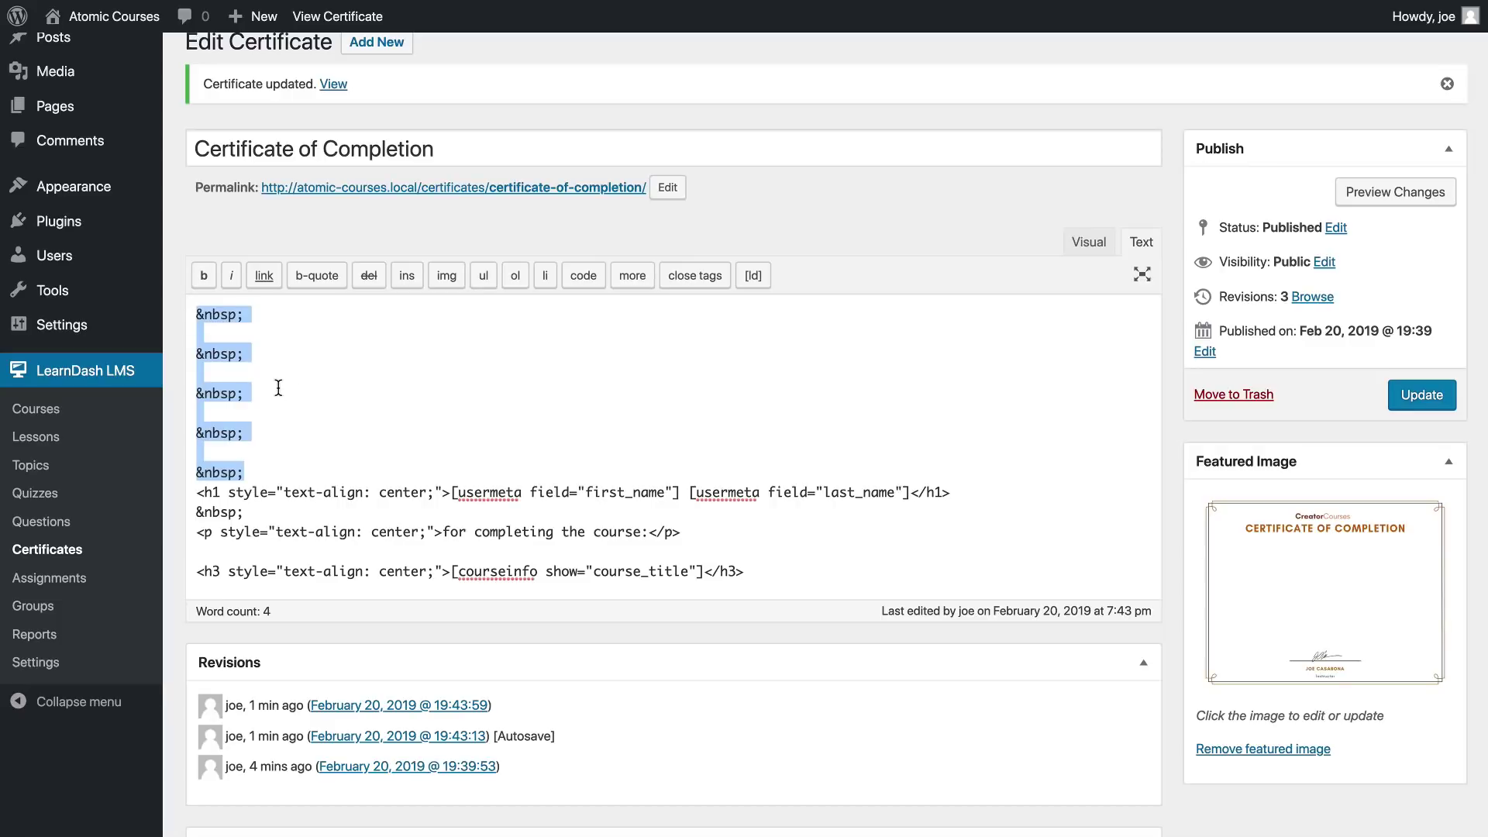
scroll(348, 425, "up", 1)
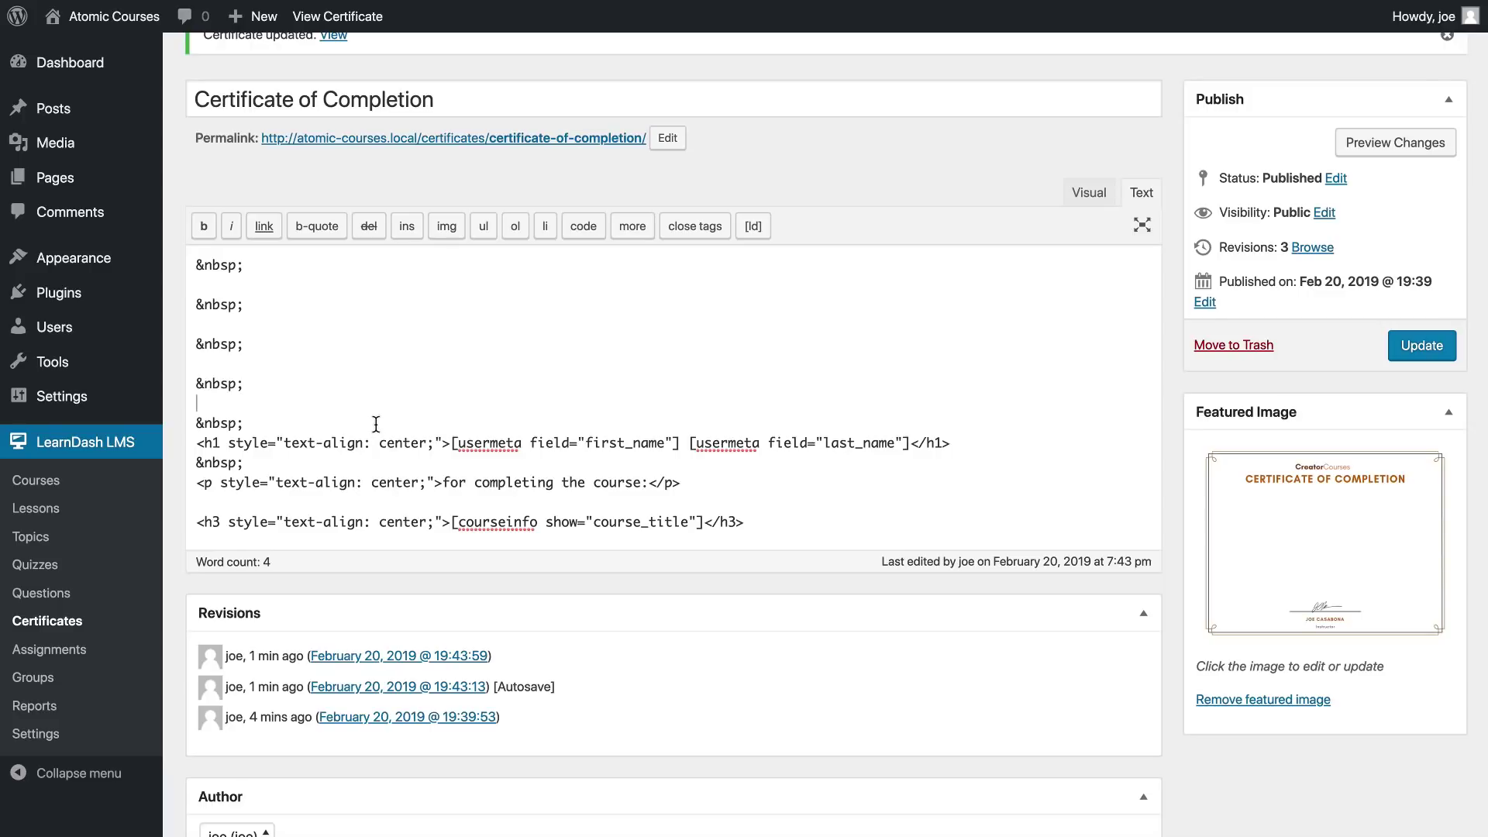
scroll(376, 424, "up", 2)
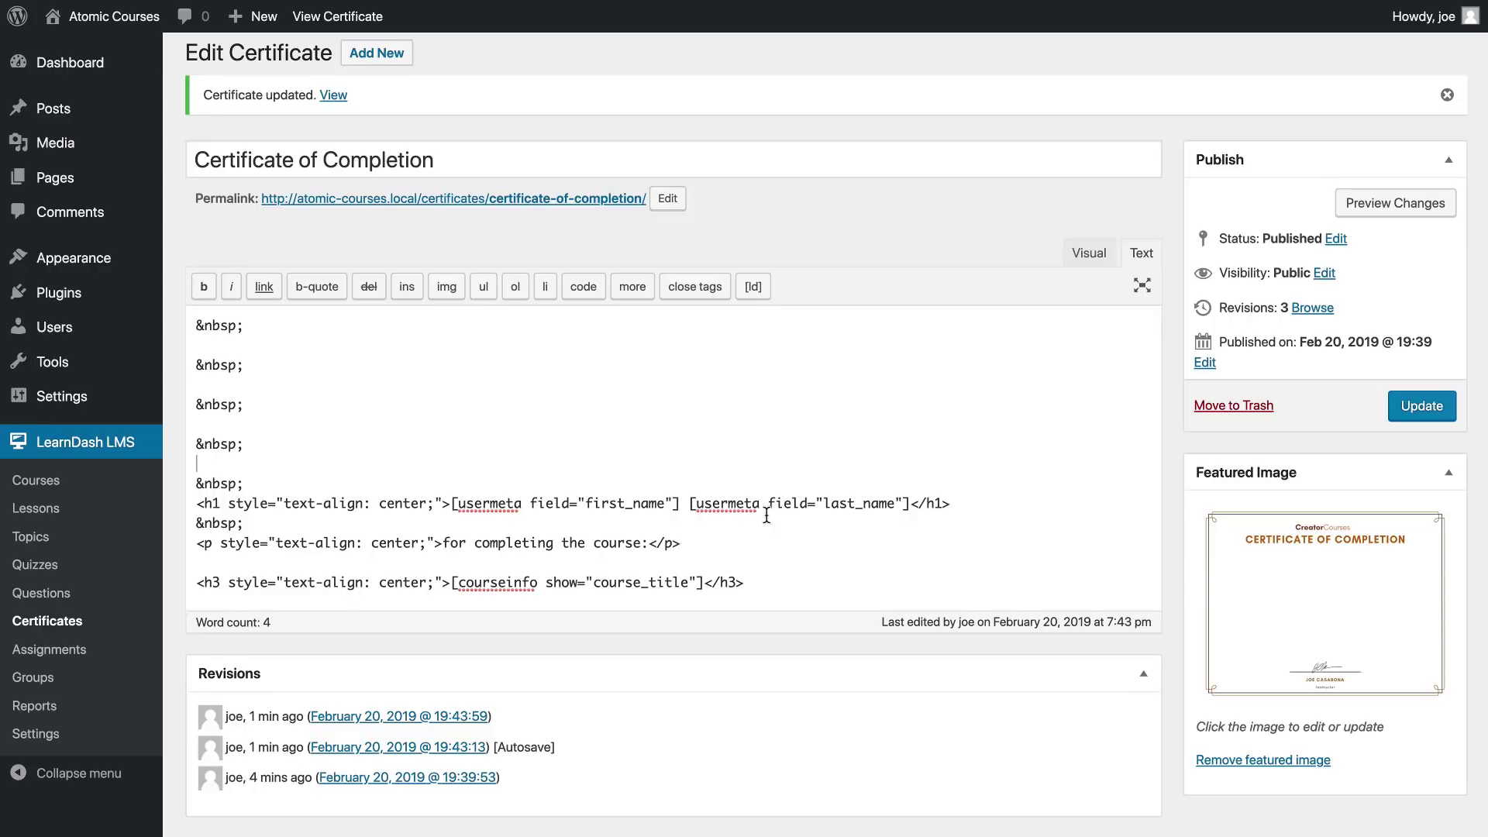
Add a centred <p>Issued to:</p> below the third spacer and update the certificate.
left_click(286, 426)
type("<p style=\"text-a")
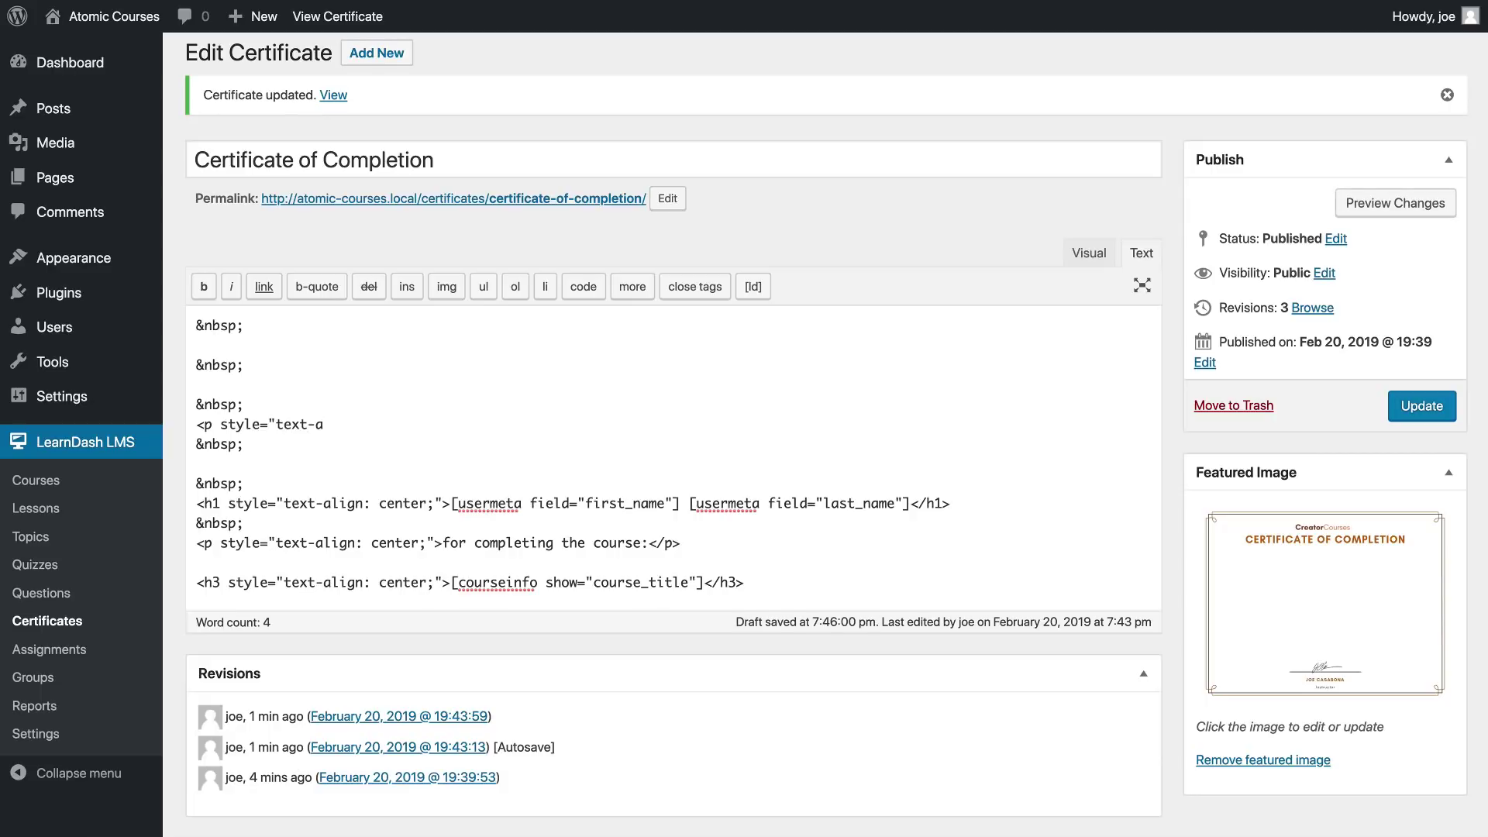
type("lign: center;\">Issued to:</p>")
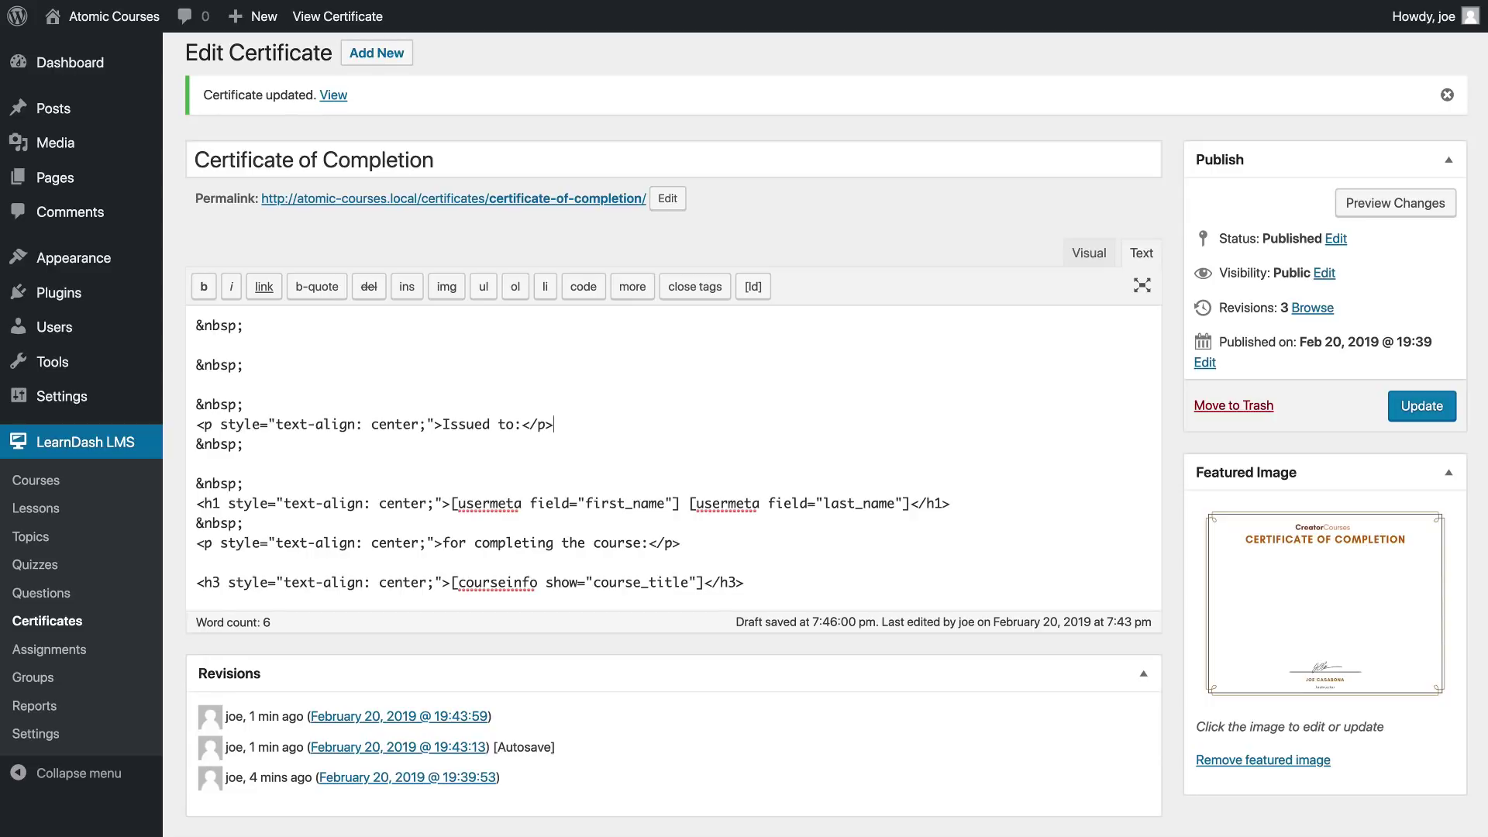
left_click(1421, 407)
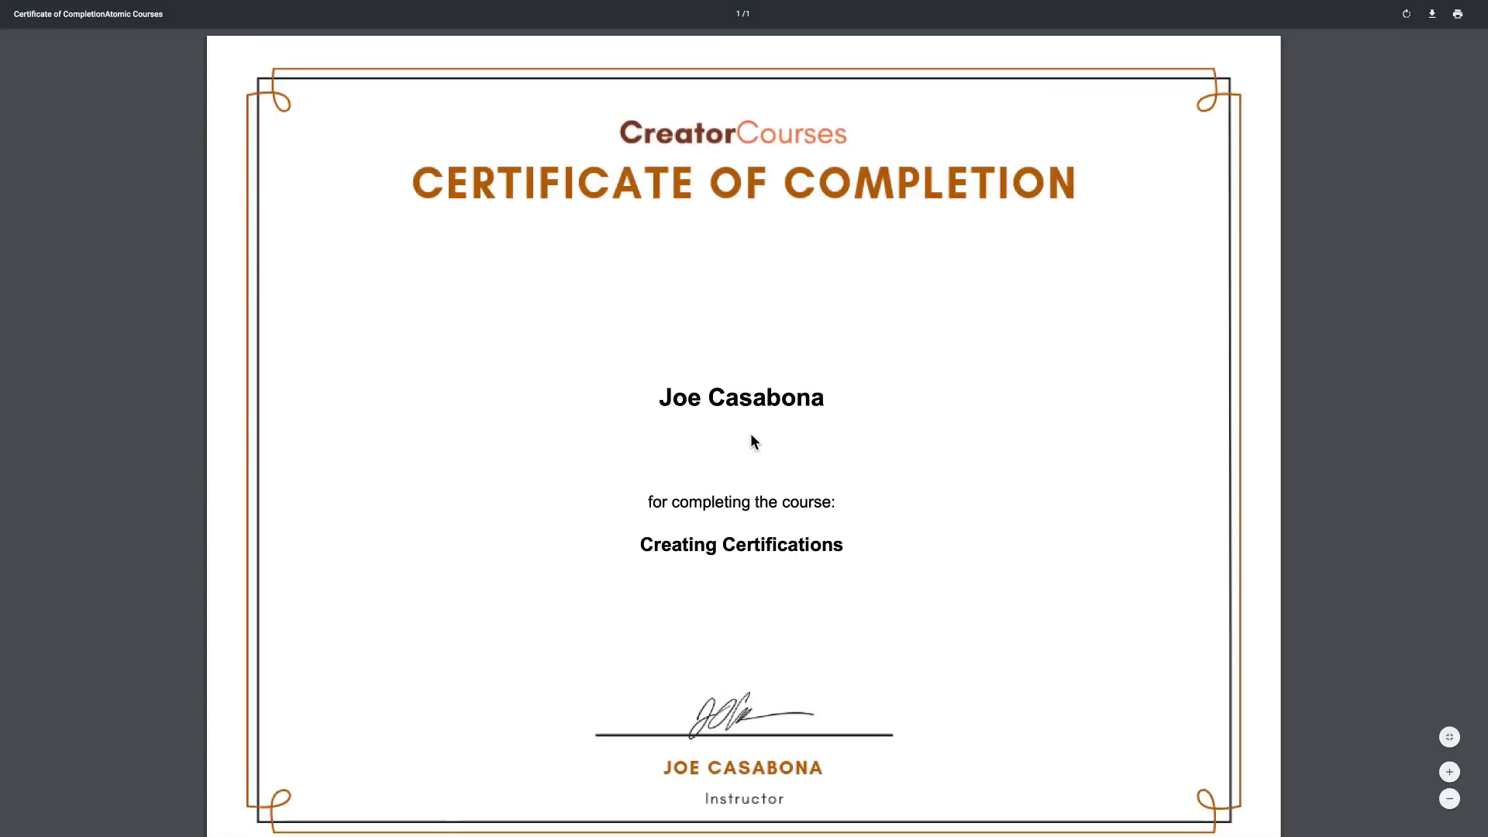
Delete the two spacer lines under 'Issued to:' and update the certificate.
key("ctrl+r")
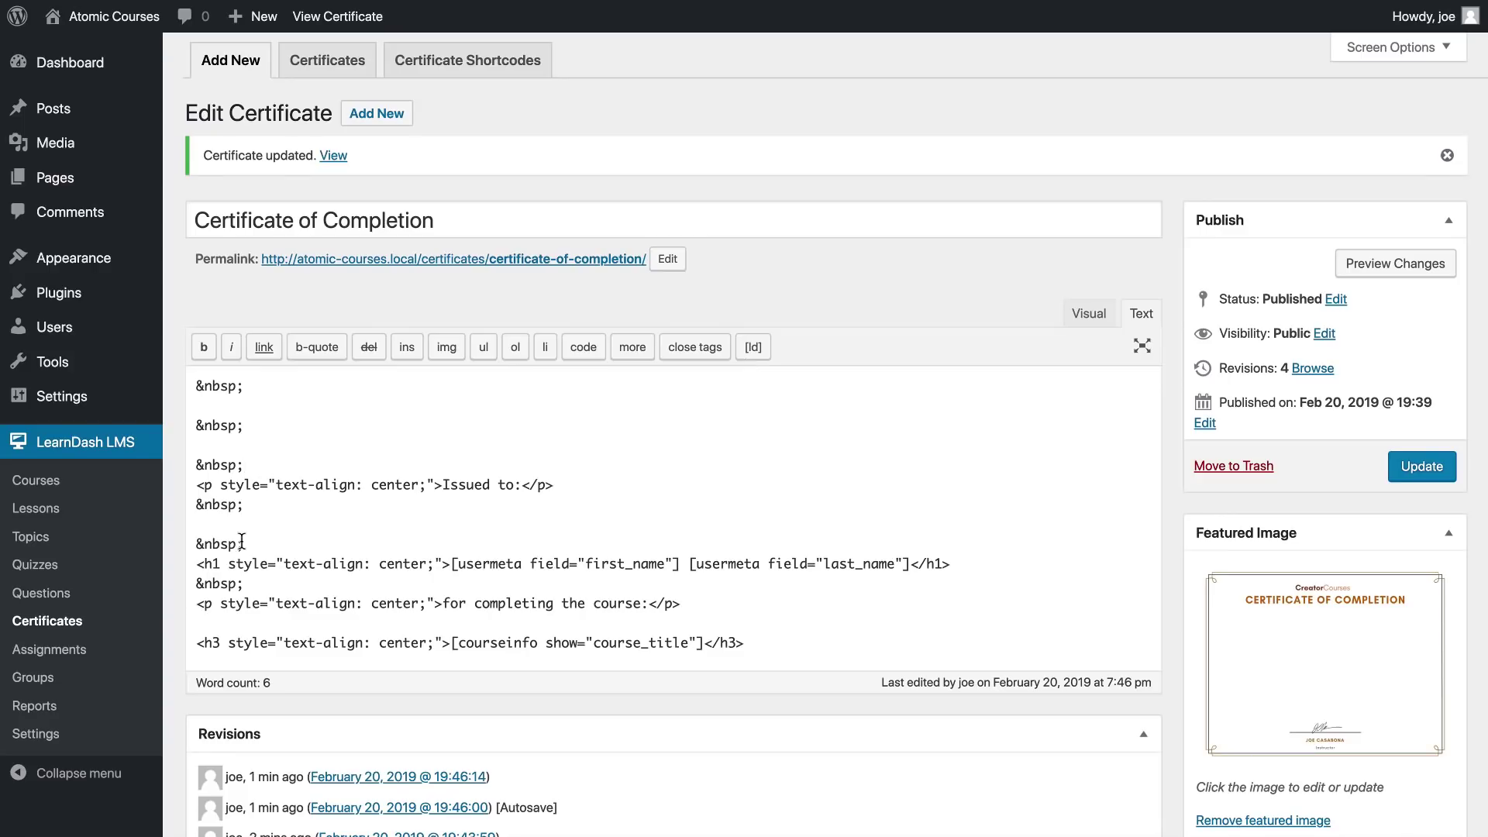
left_click_drag(242, 541, 161, 508)
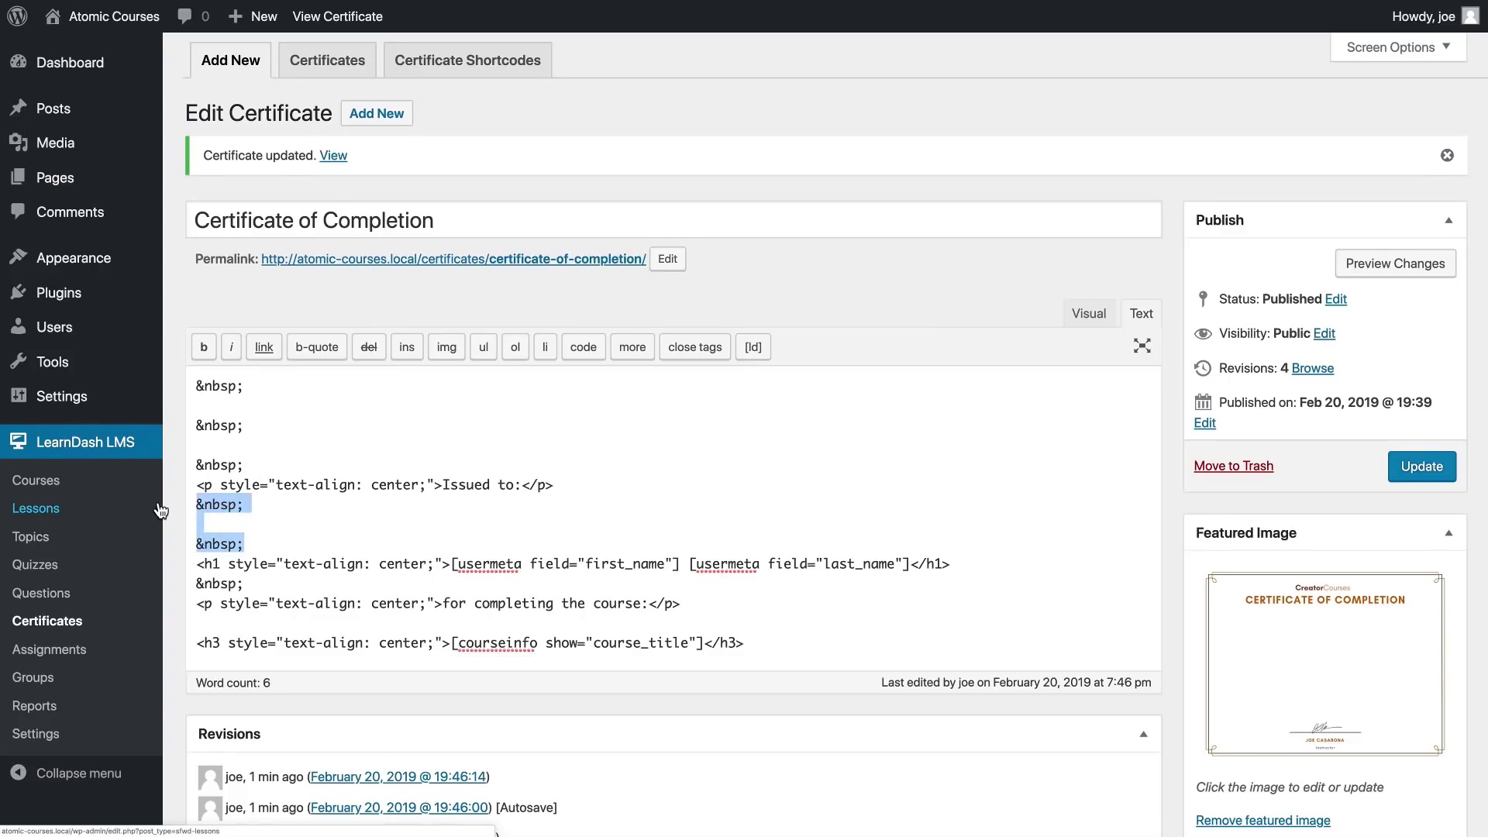
key("BackSpace")
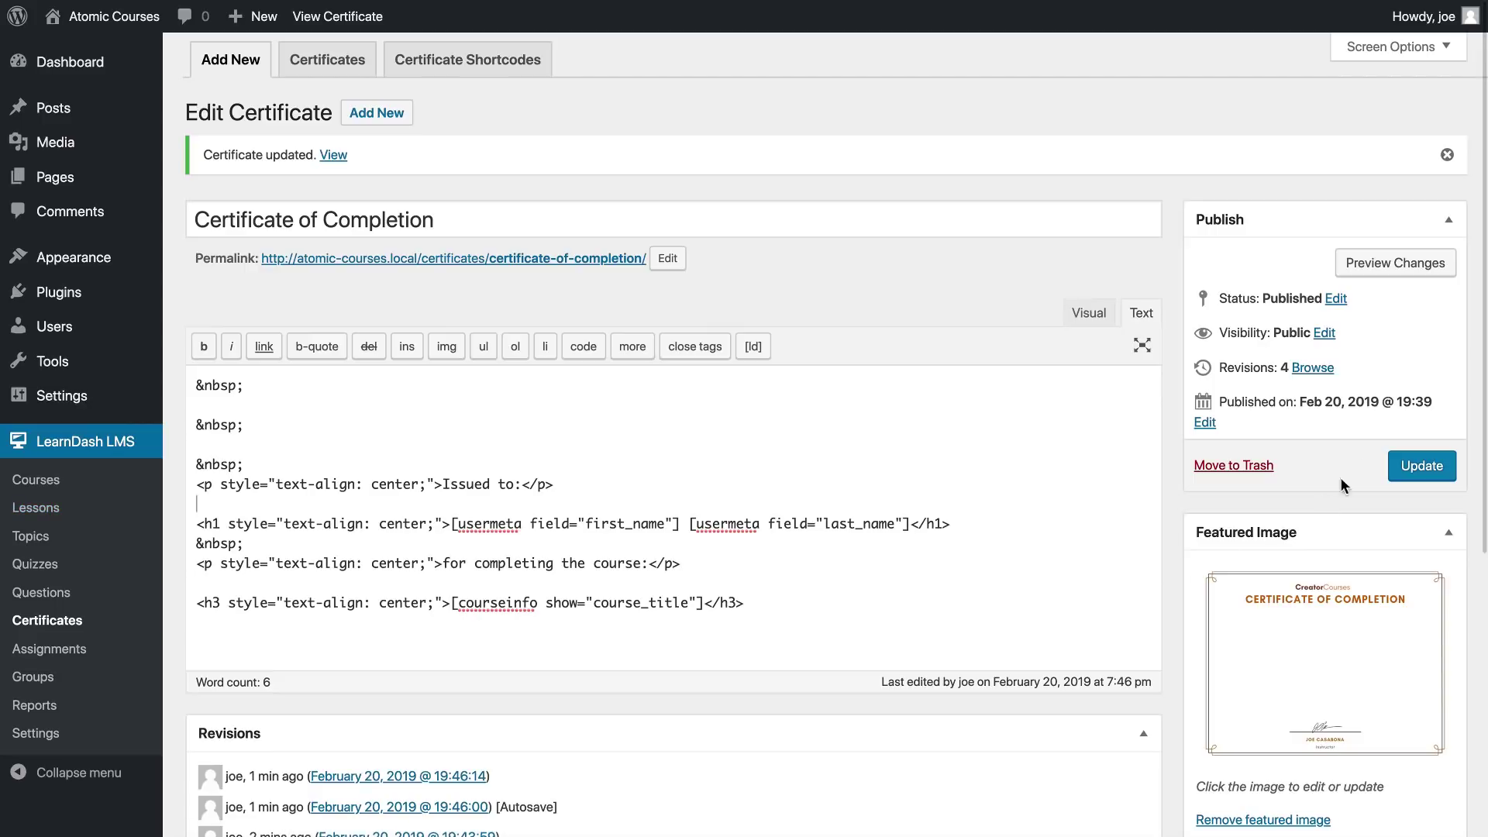
left_click(1420, 470)
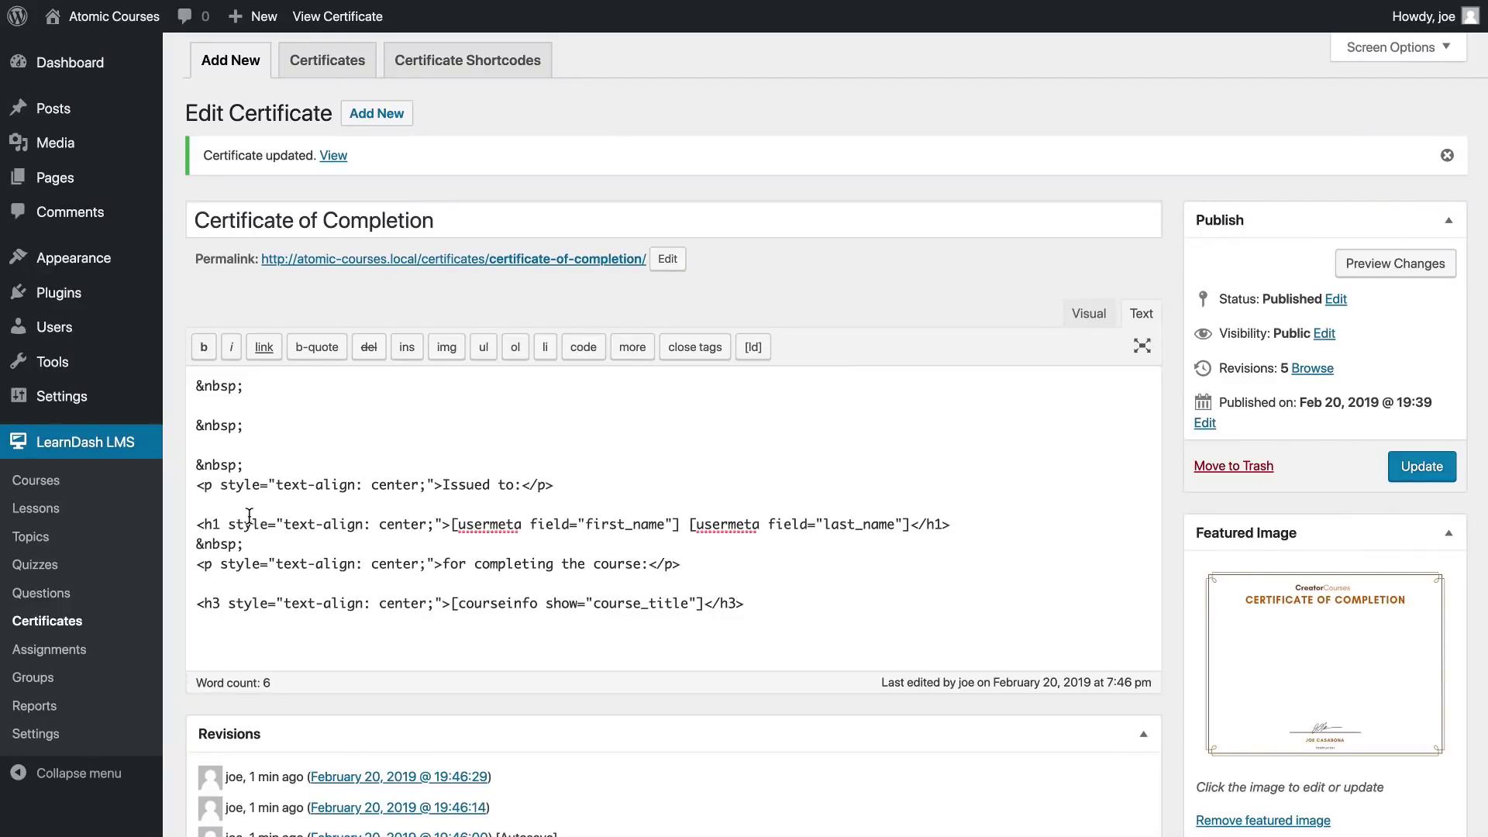
Inspect the name heading's formatting in Visual view, then return to the HTML source.
left_click_drag(229, 524, 435, 524)
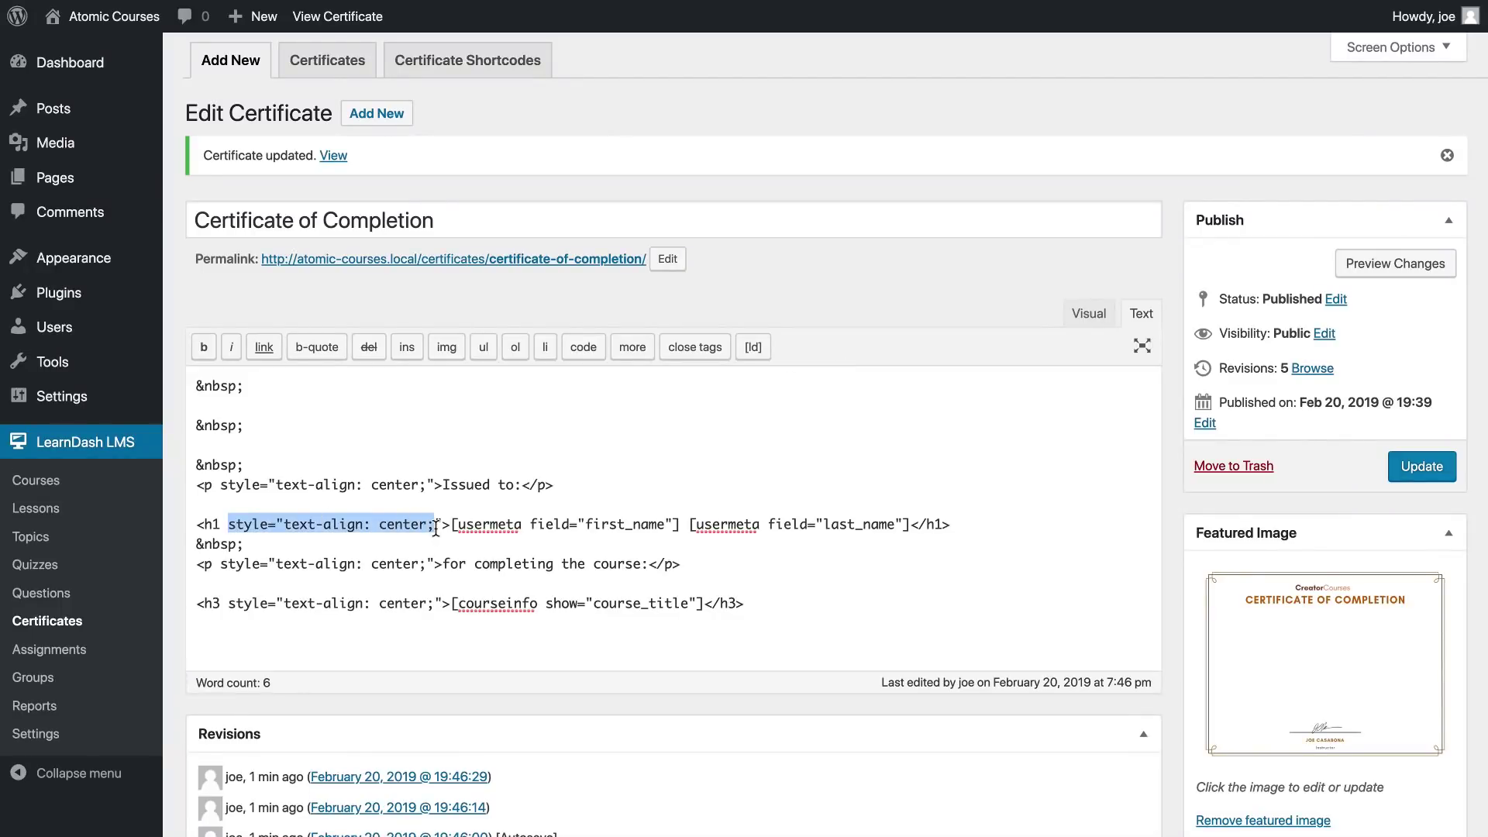
left_click(1088, 313)
left_click(479, 652)
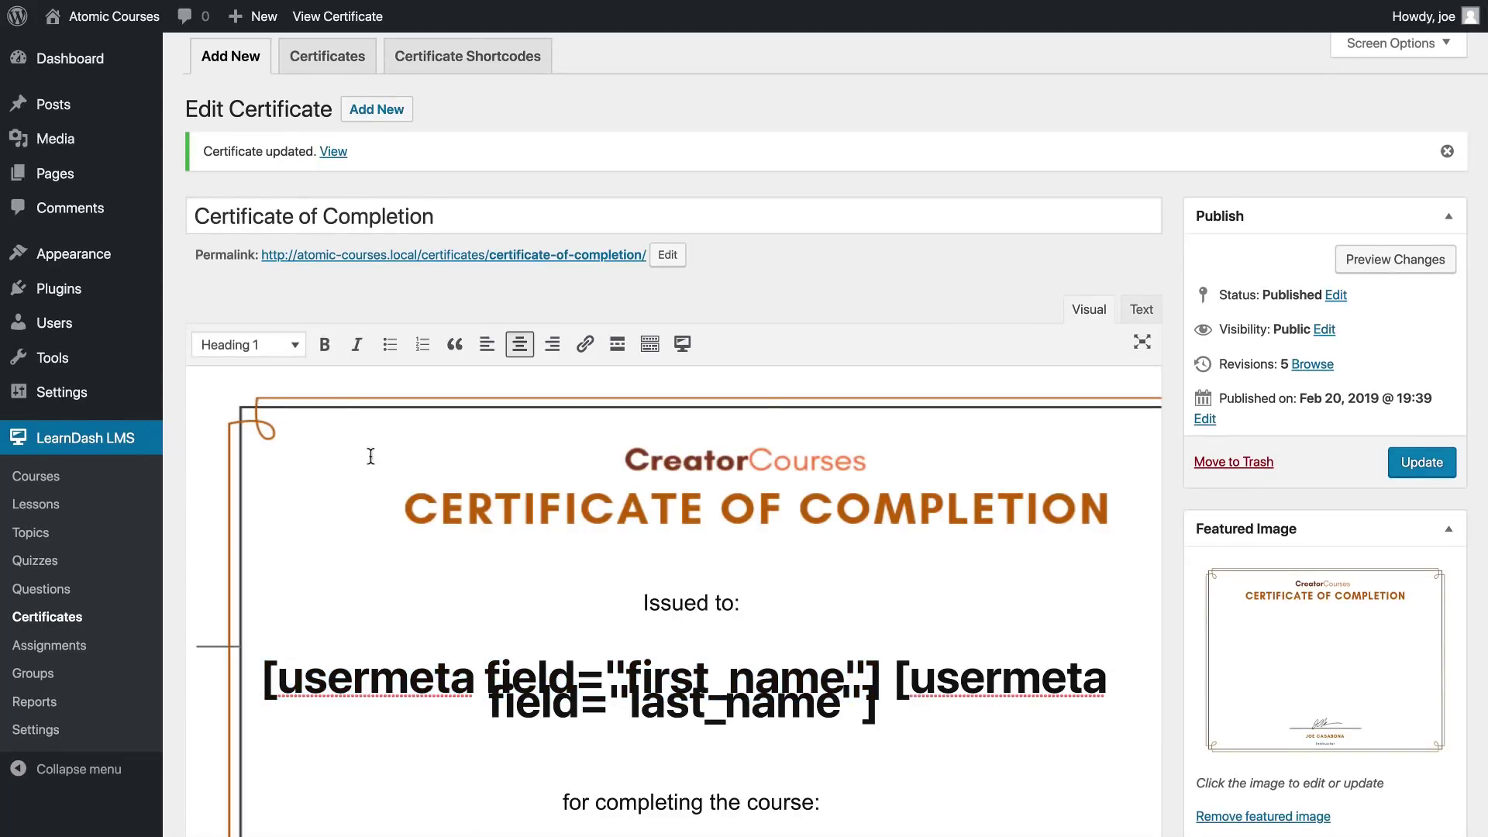
left_click(650, 349)
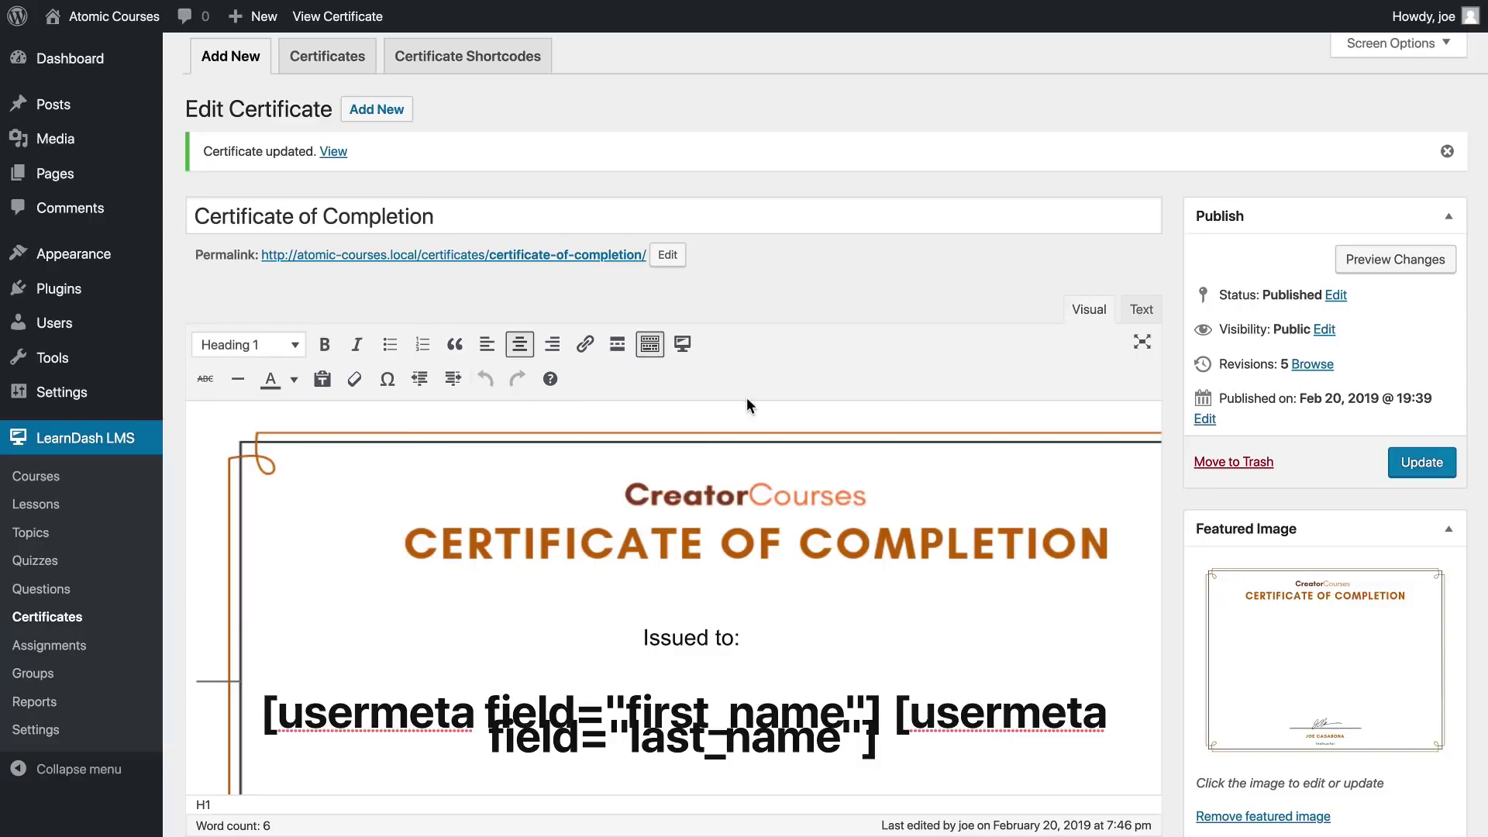
left_click(1141, 310)
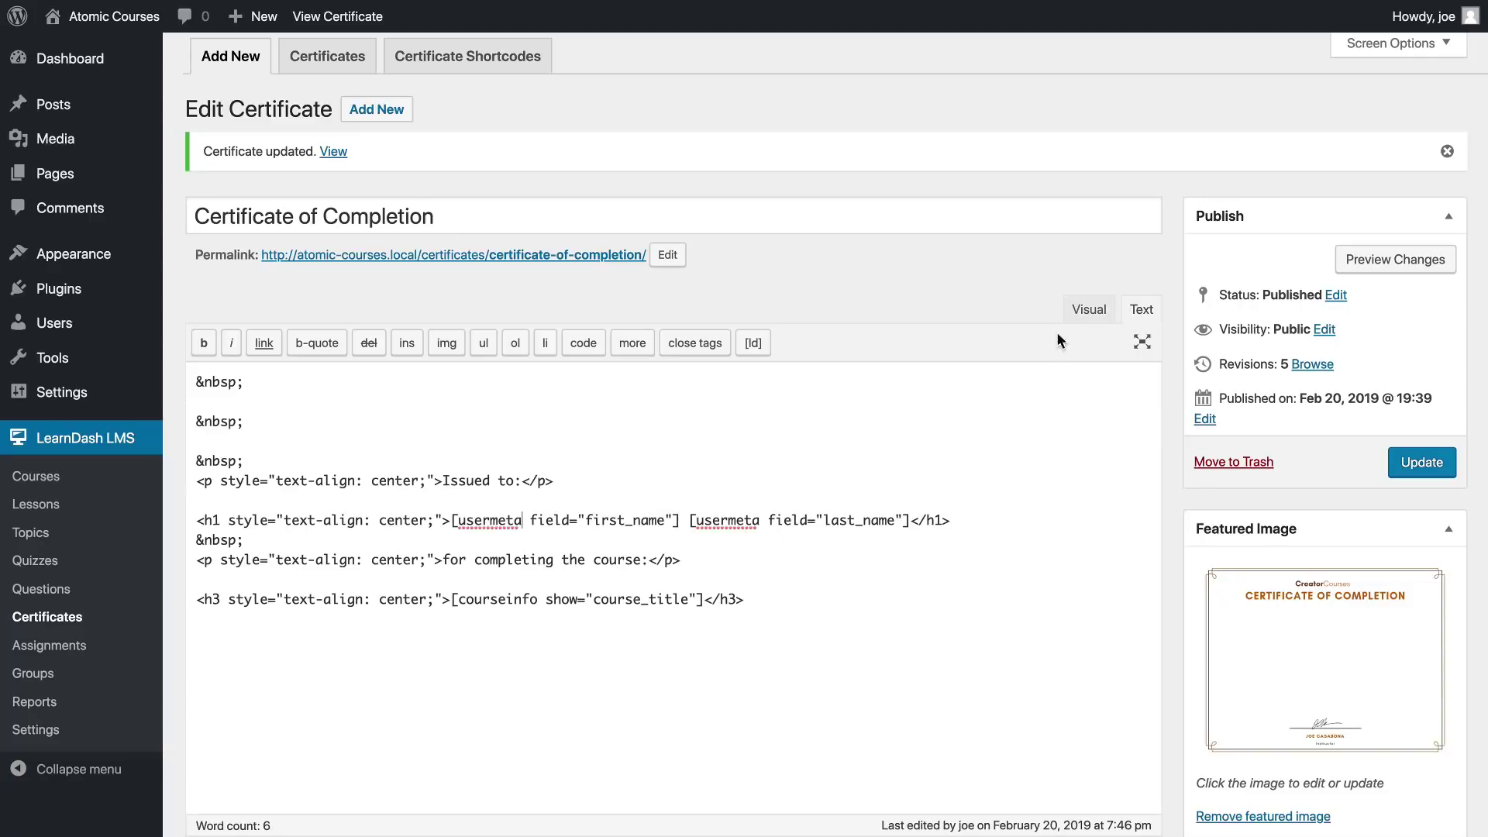
Add font-size: 80px; to the name heading's h1 style.
left_click(437, 523)
type("fotn")
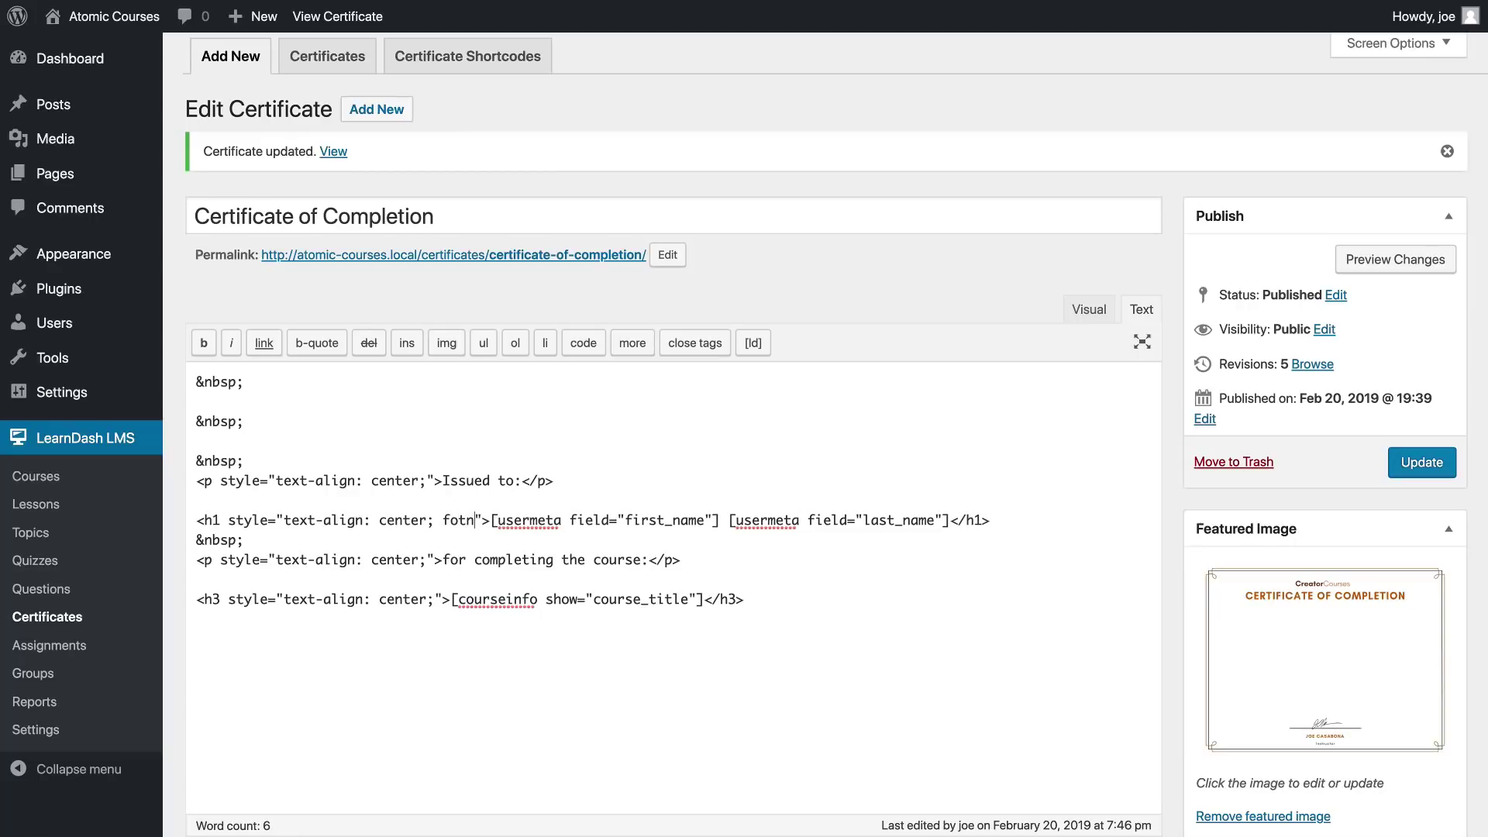
key("BackSpace")
key("BackSpace")
type("nt-size:")
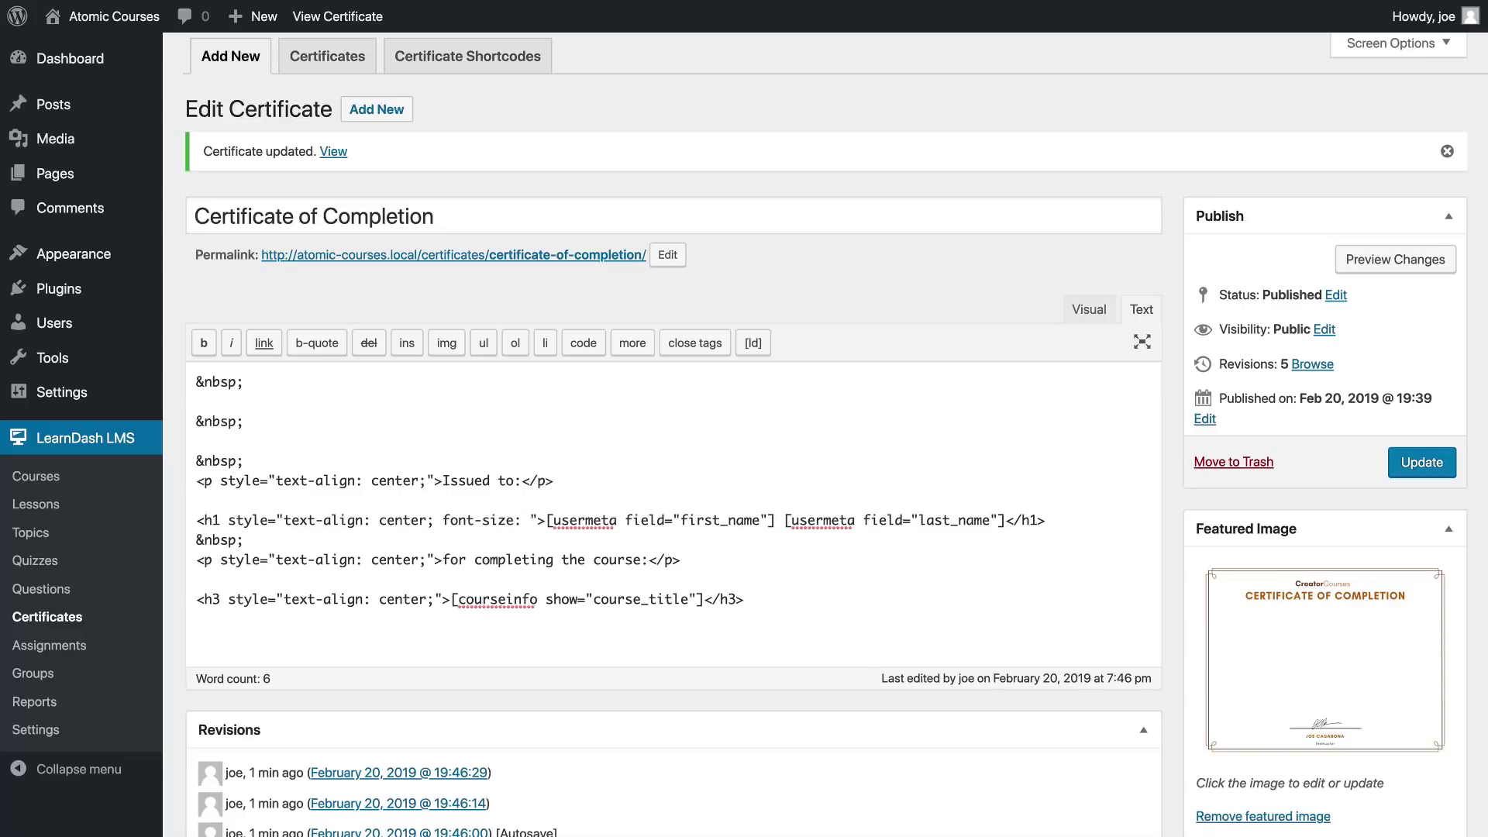
type(" 80px;")
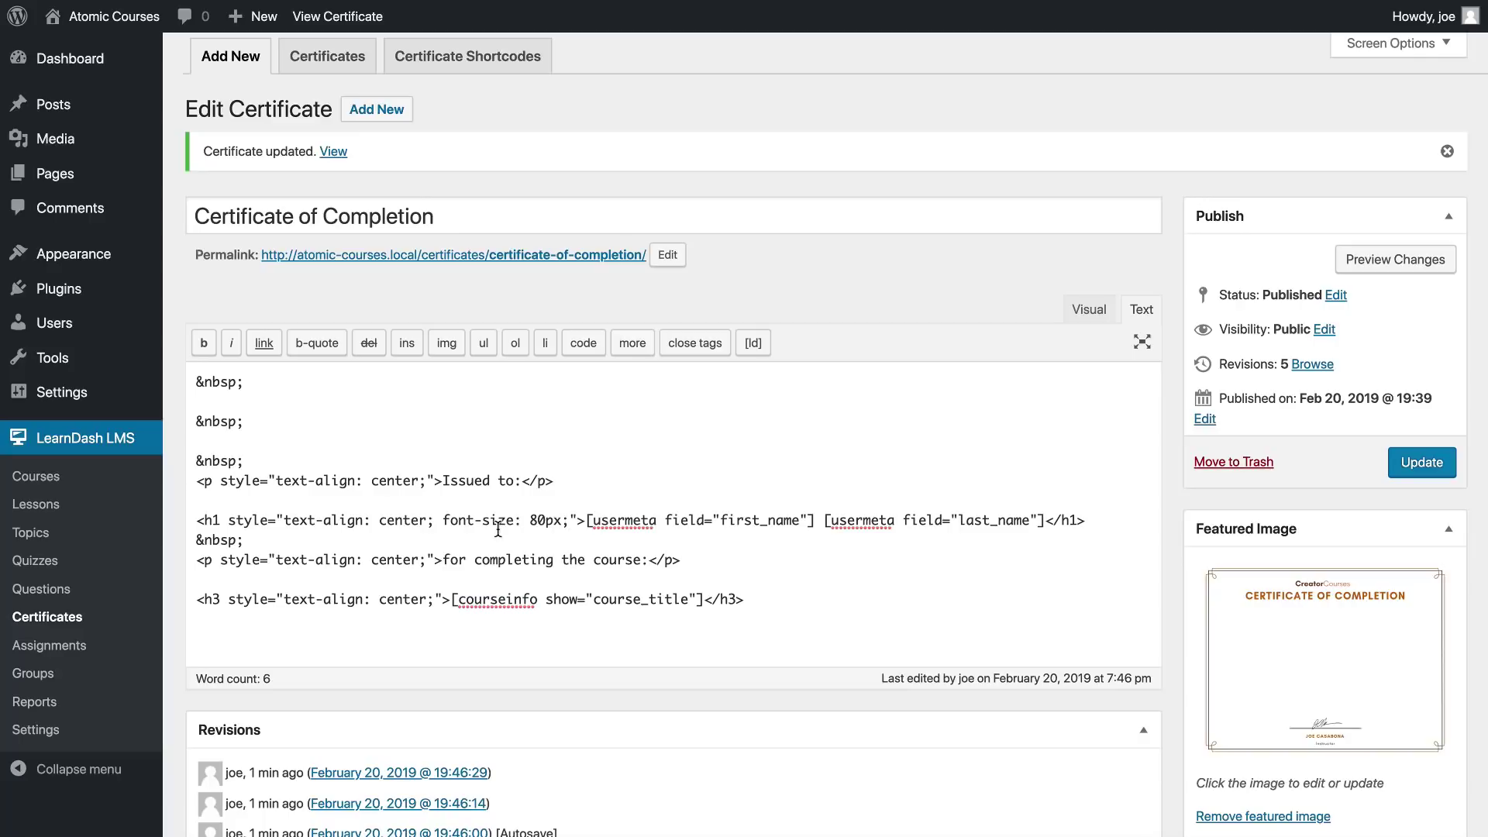
Add font-size: 50px; to the course title's h3 style and update the certificate.
left_click(438, 603)
type("fo")
type("nt-size: ")
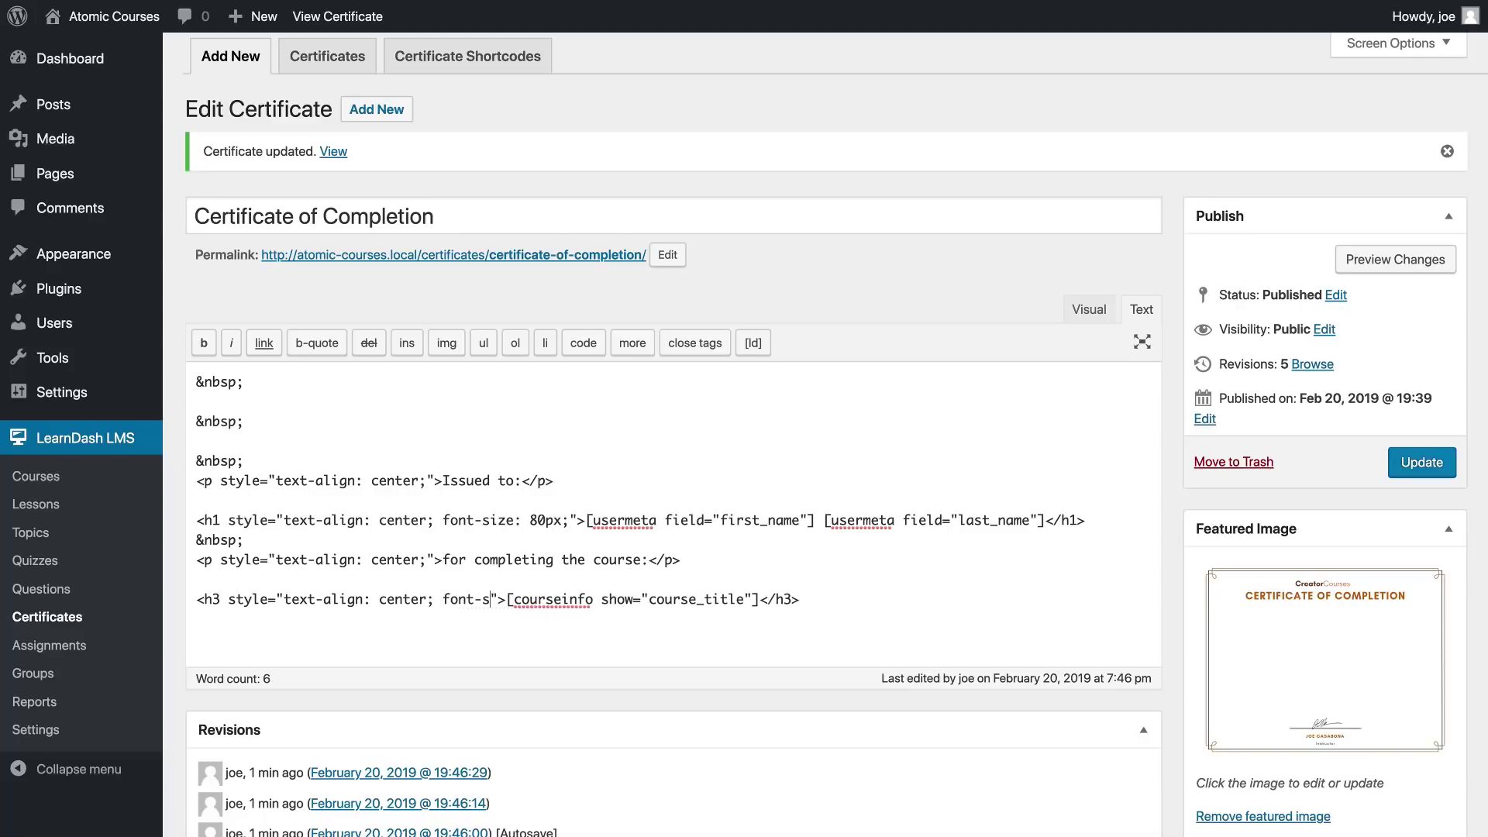
type("50px;")
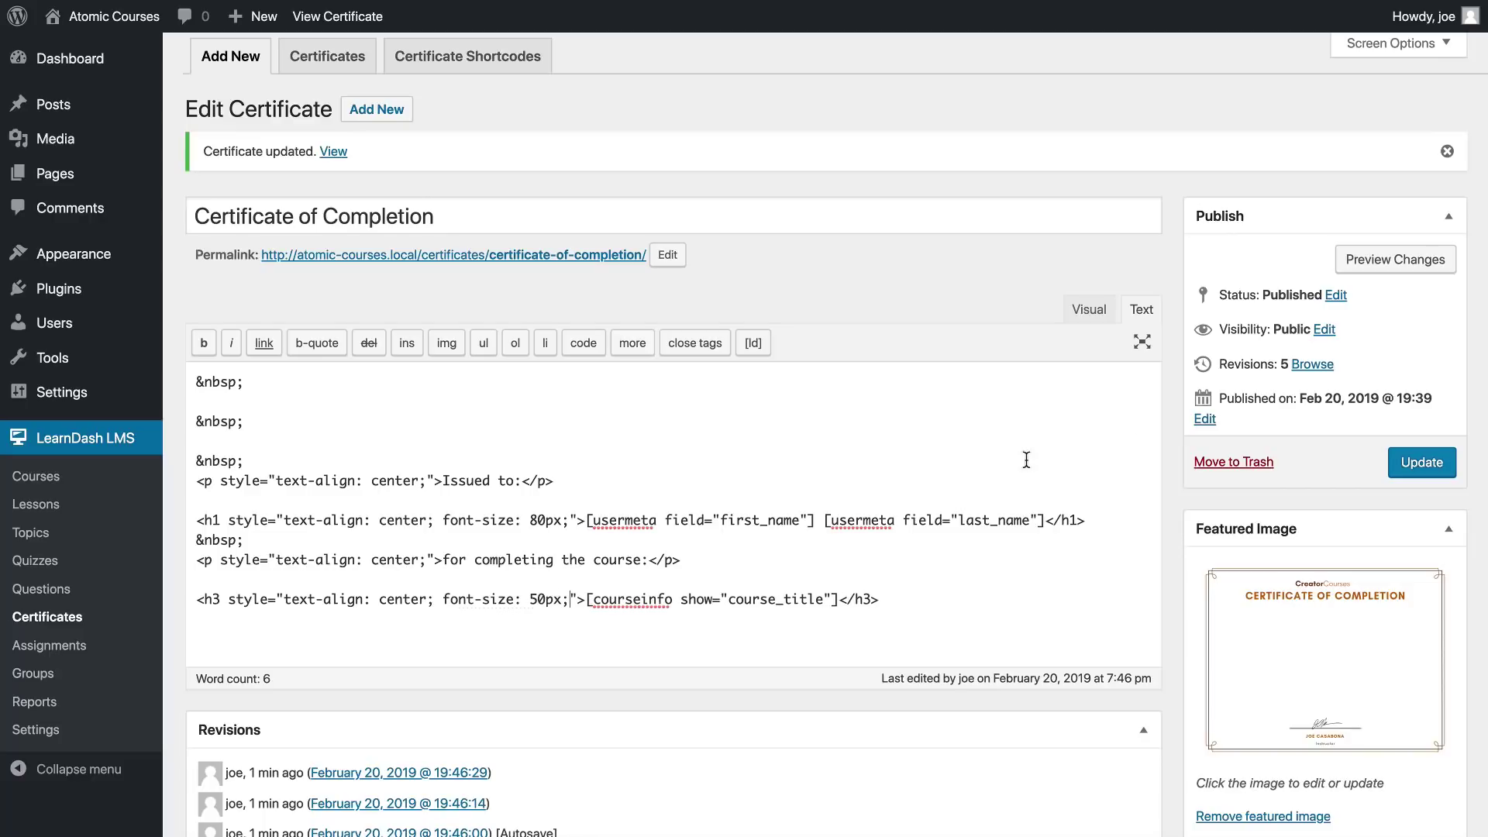
left_click(1422, 462)
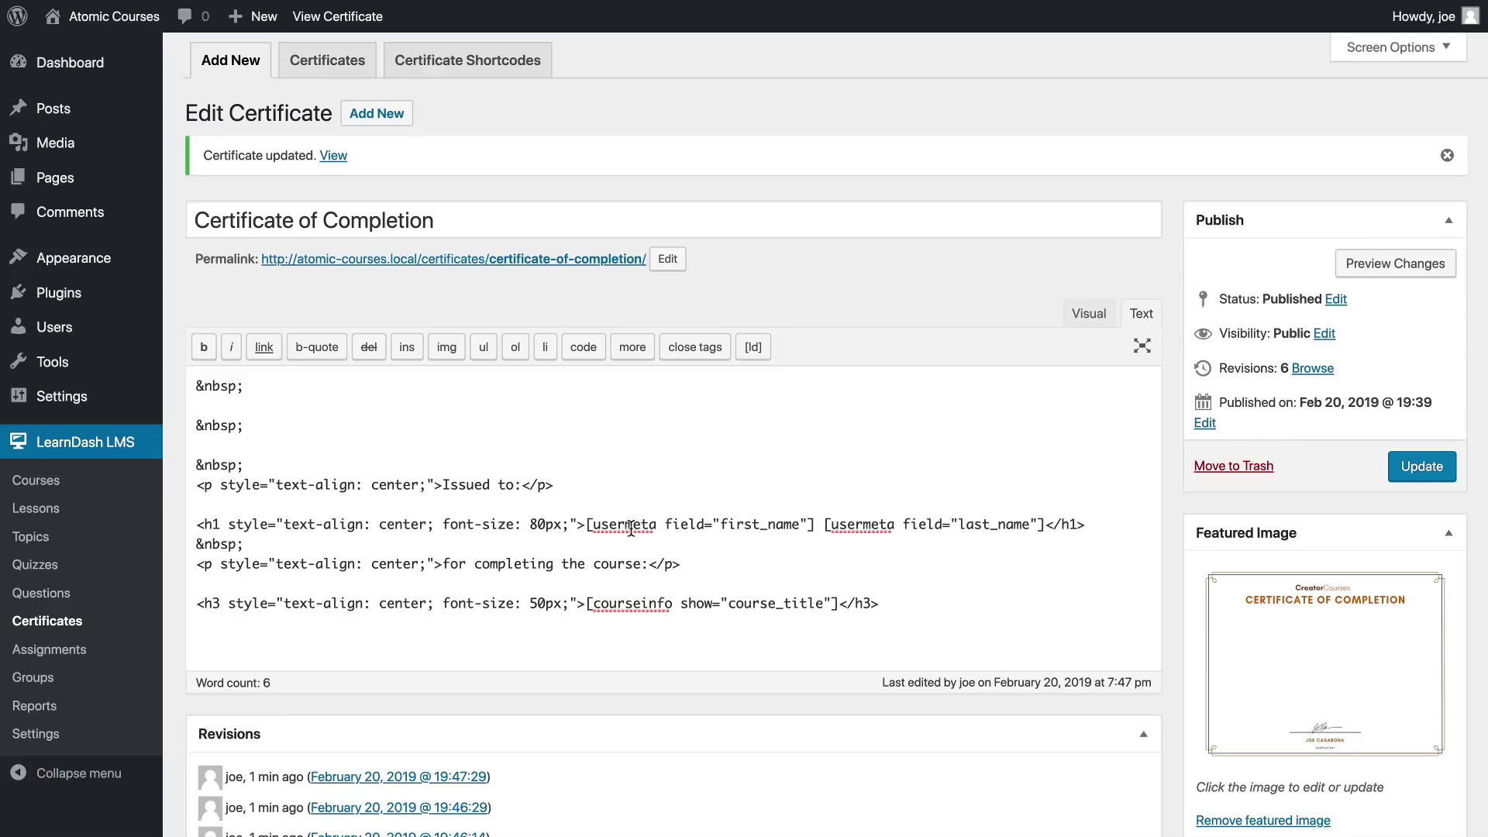
Change the name heading to 140px and the course title to 80px, then update the certificate.
left_click(539, 524)
key("BackSpace")
type("14")
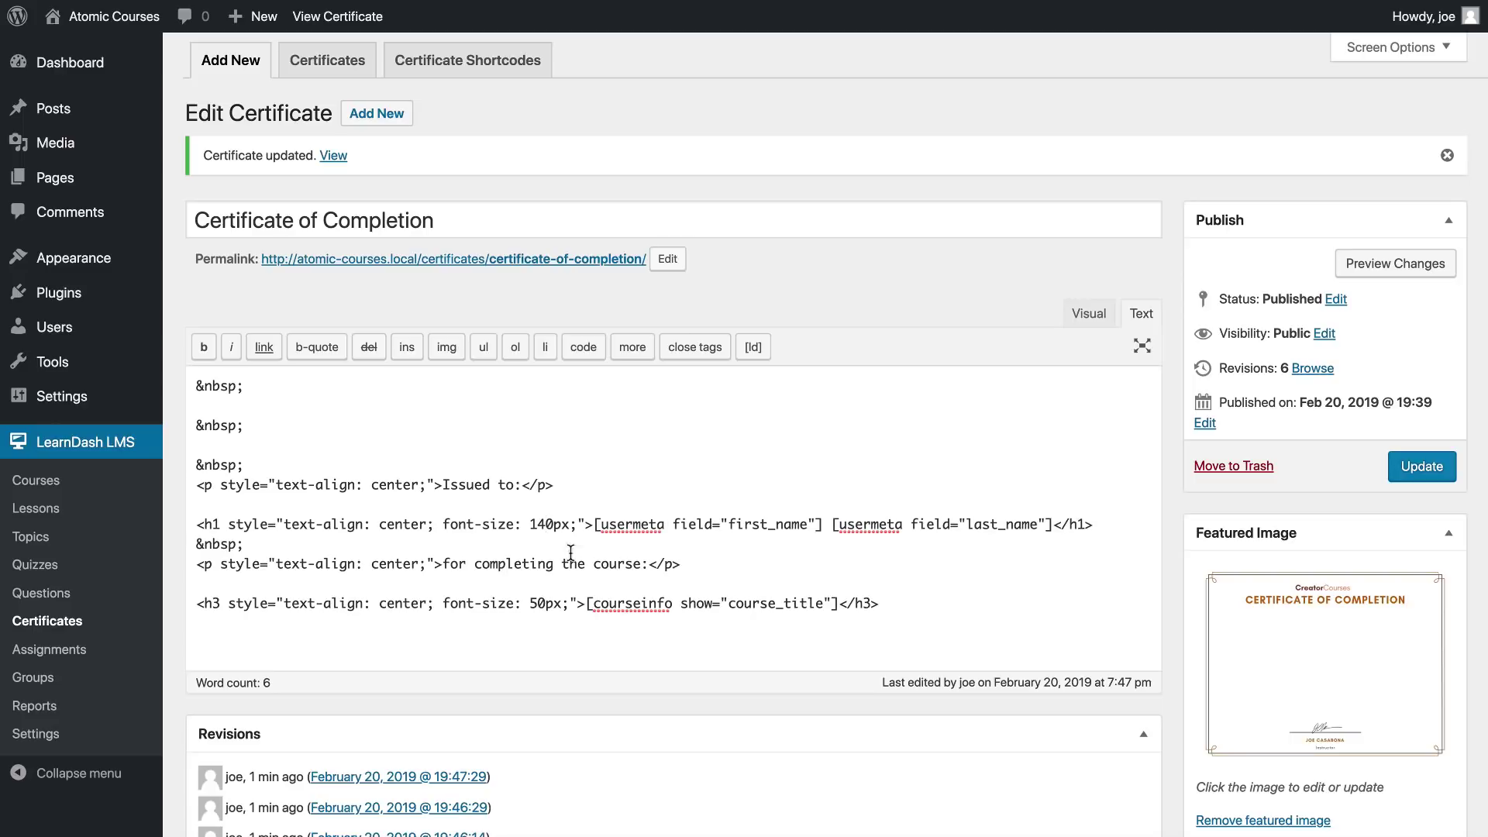
left_click(539, 604)
key("BackSpace")
type("8")
left_click(1409, 469)
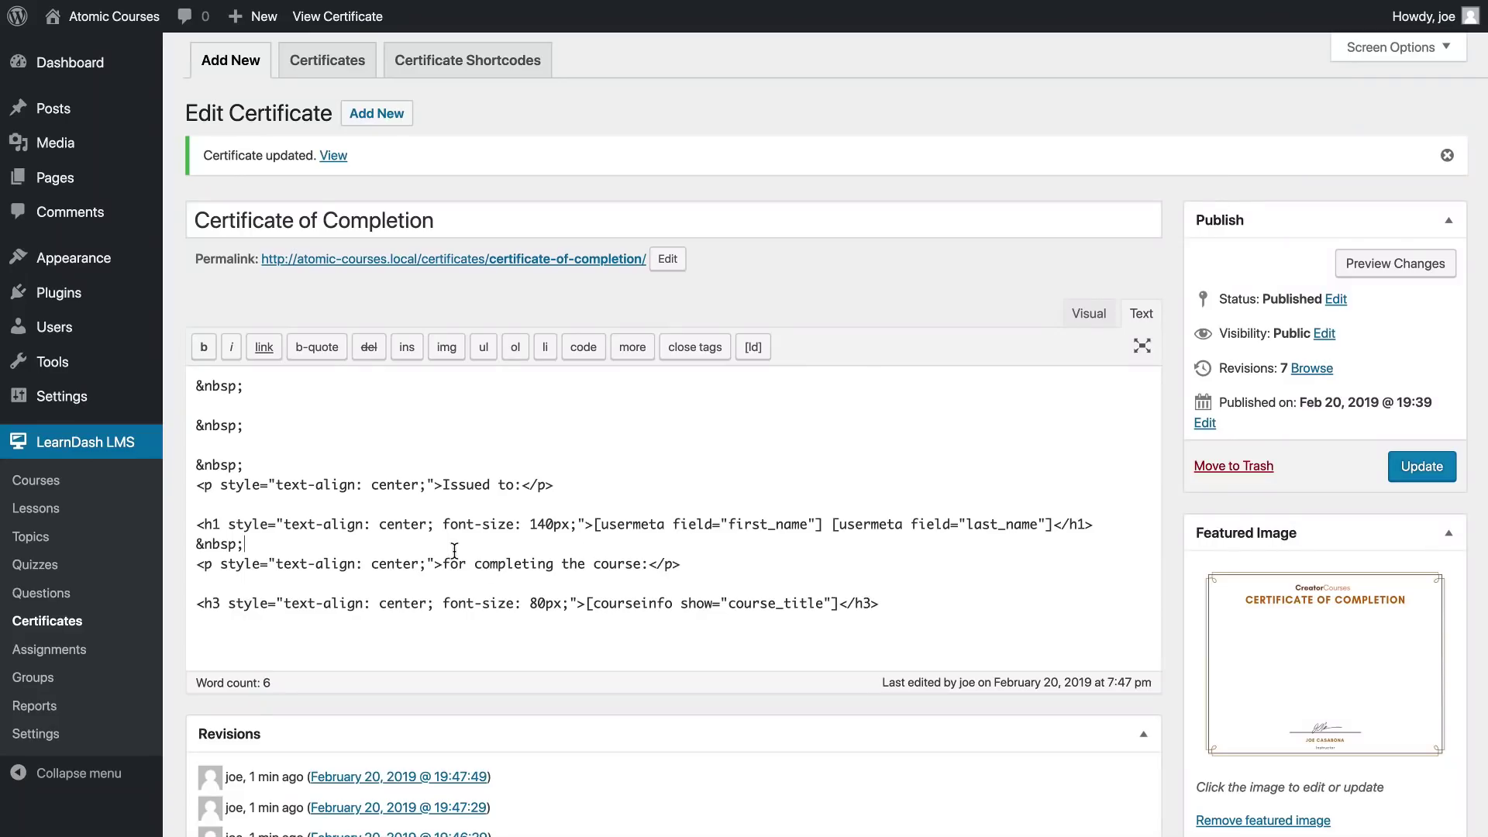
Delete the &nbsp; spacer line below the name heading.
left_click_drag(288, 547, 183, 547)
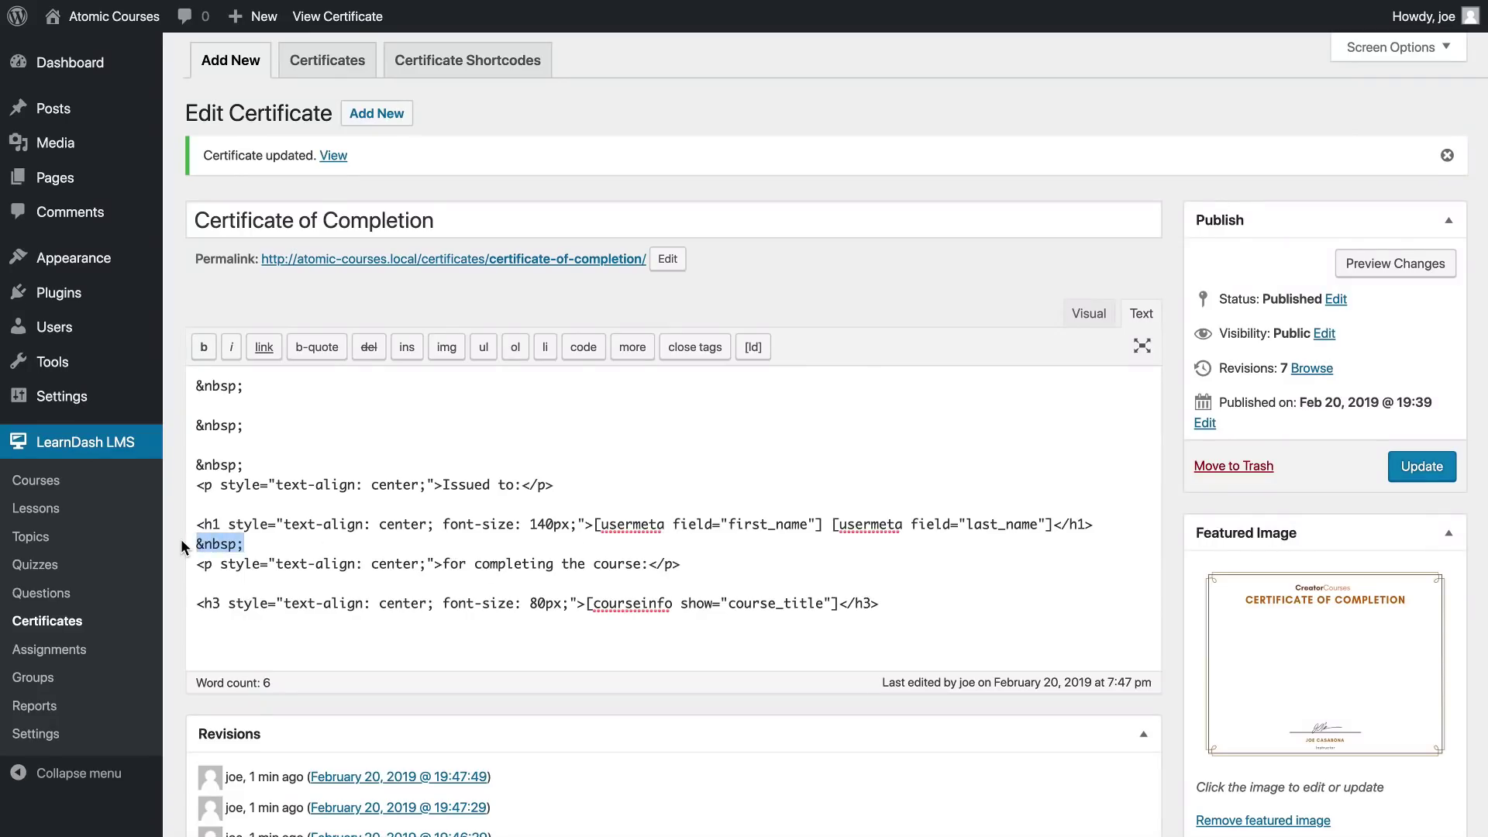
left_click(237, 546)
left_click_drag(250, 548, 191, 546)
key("BackSpace")
Update the certificate and check the 140px name and 80px course title in the PDF.
left_click(1422, 466)
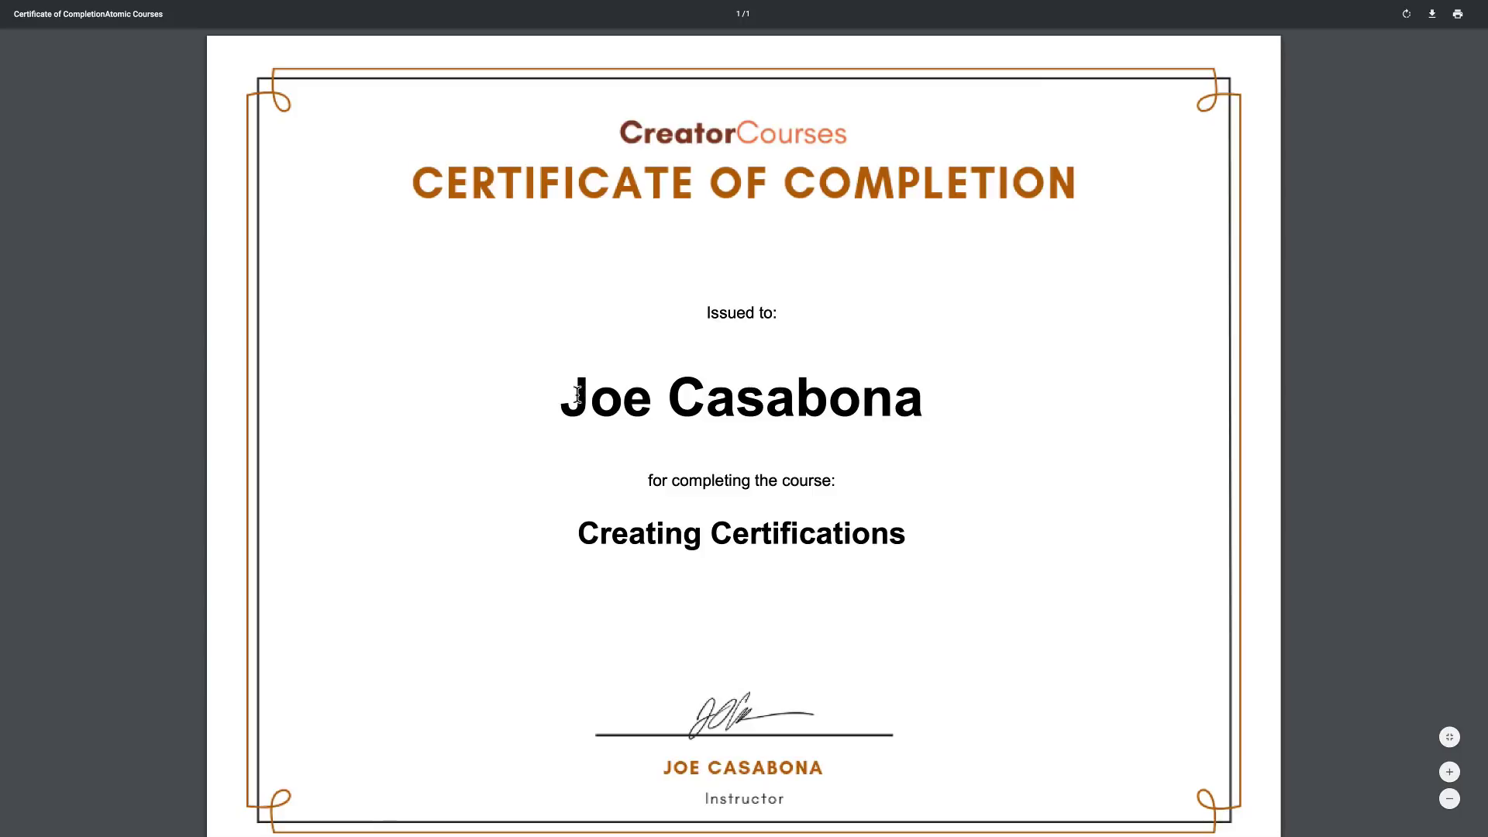
left_click_drag(575, 394, 940, 396)
left_click(964, 402)
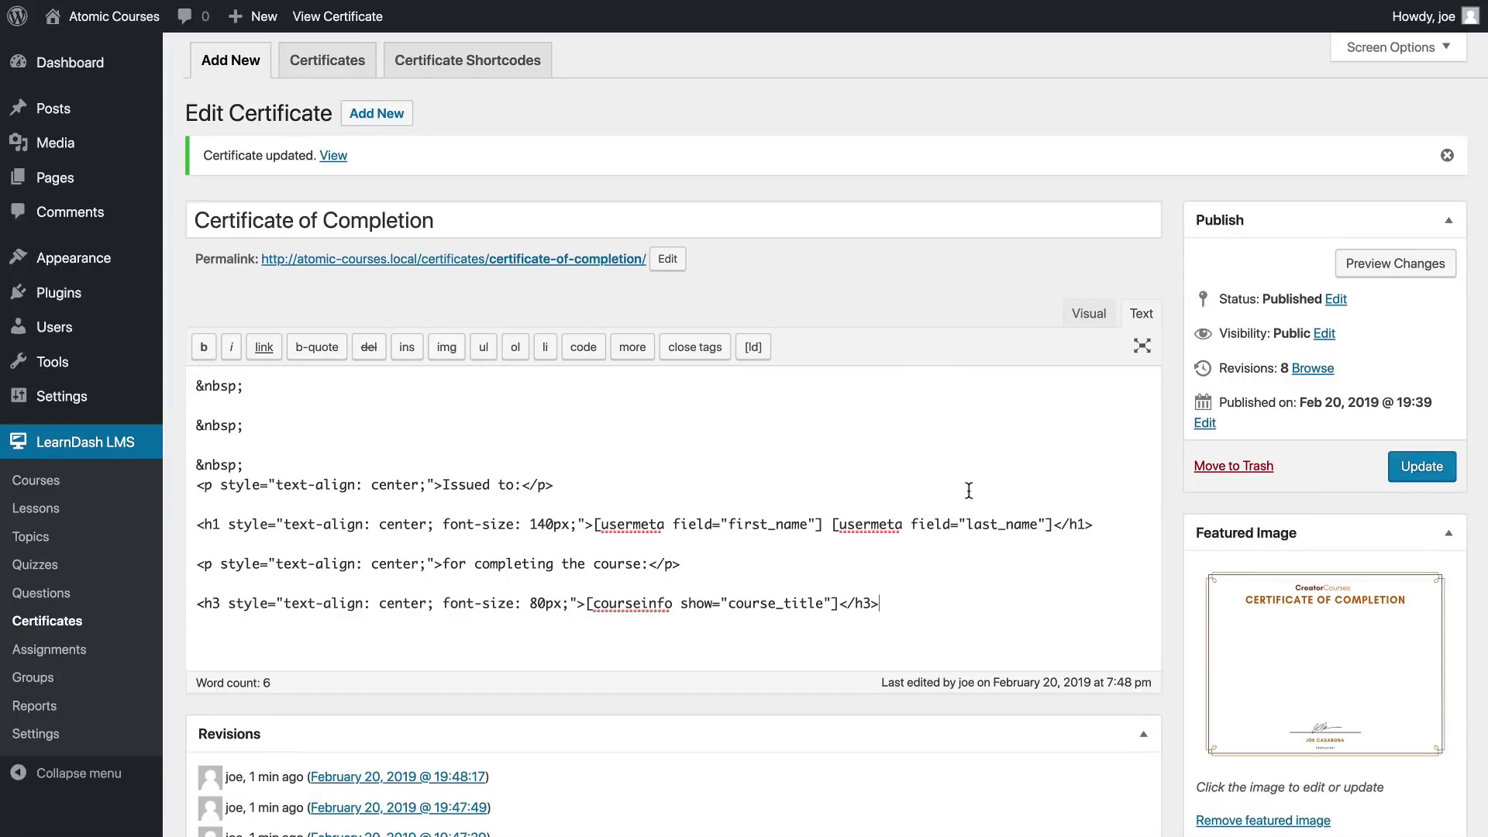
Insert a LearnDash Completed On shortcode with format 'F j, Y' on a new line below the h3.
key("Return")
left_click(757, 354)
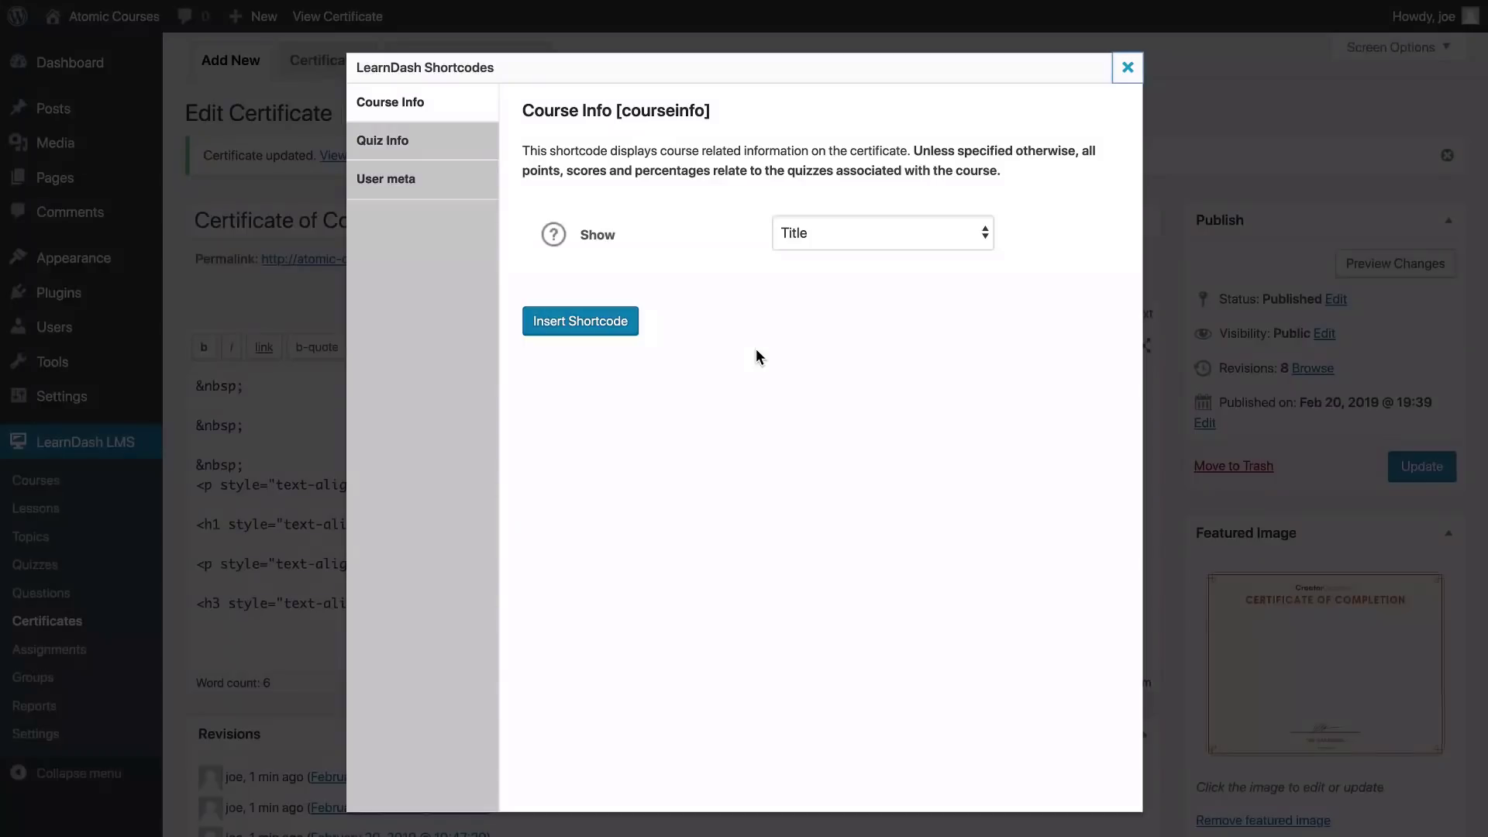
left_click(830, 236)
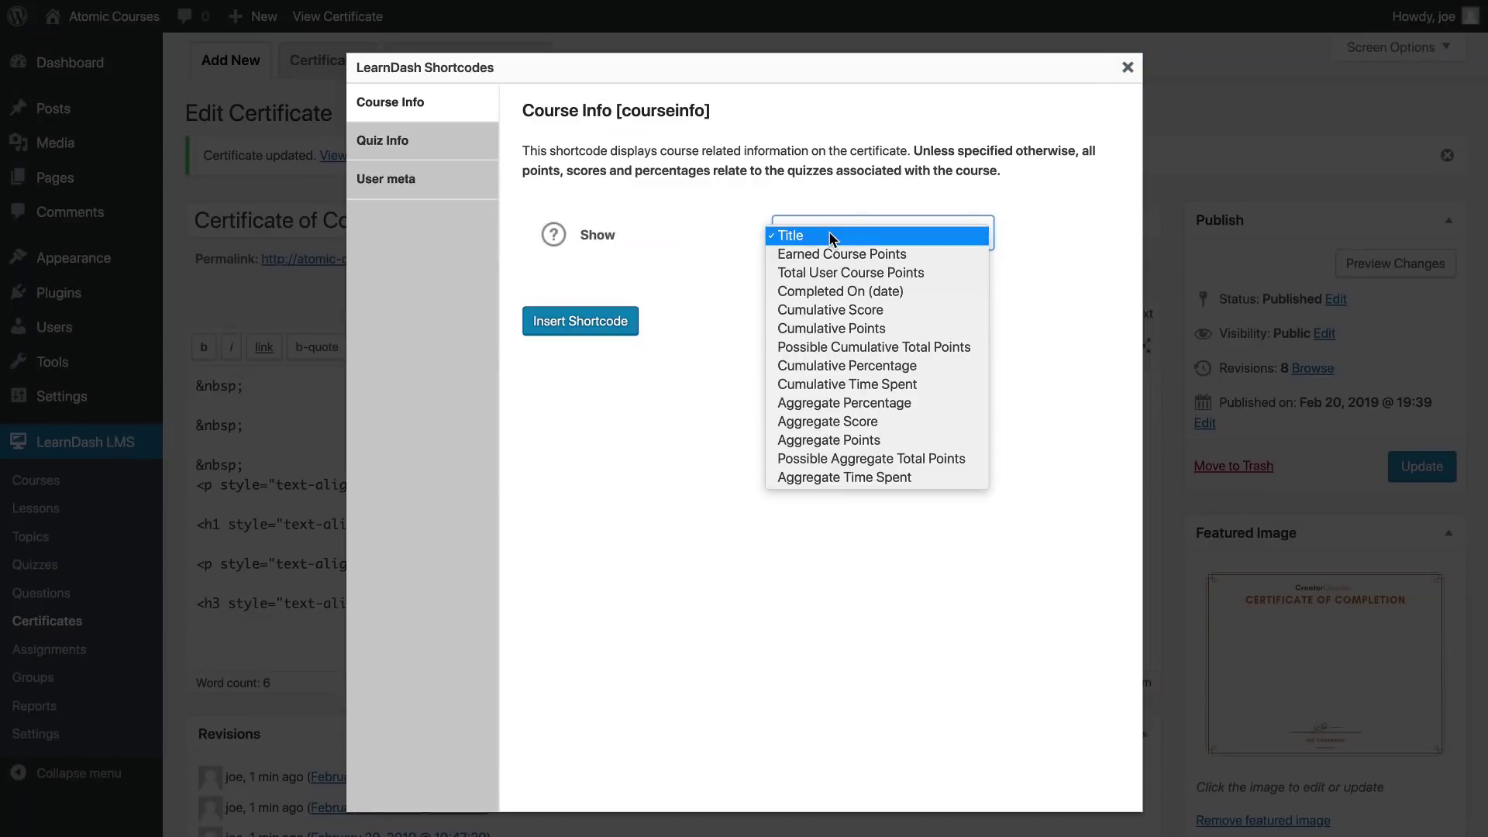
left_click(876, 291)
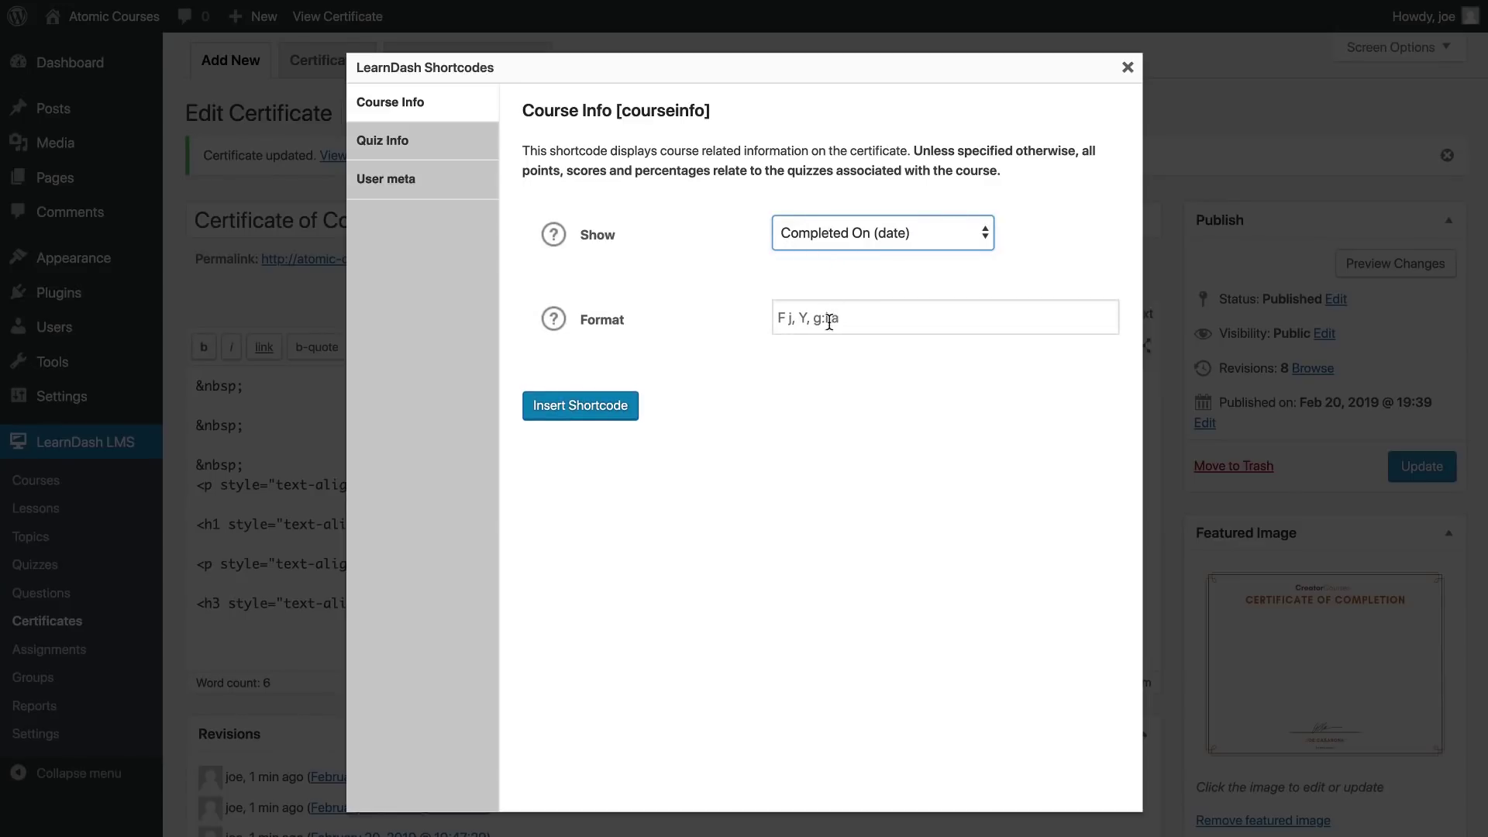
left_click(800, 324)
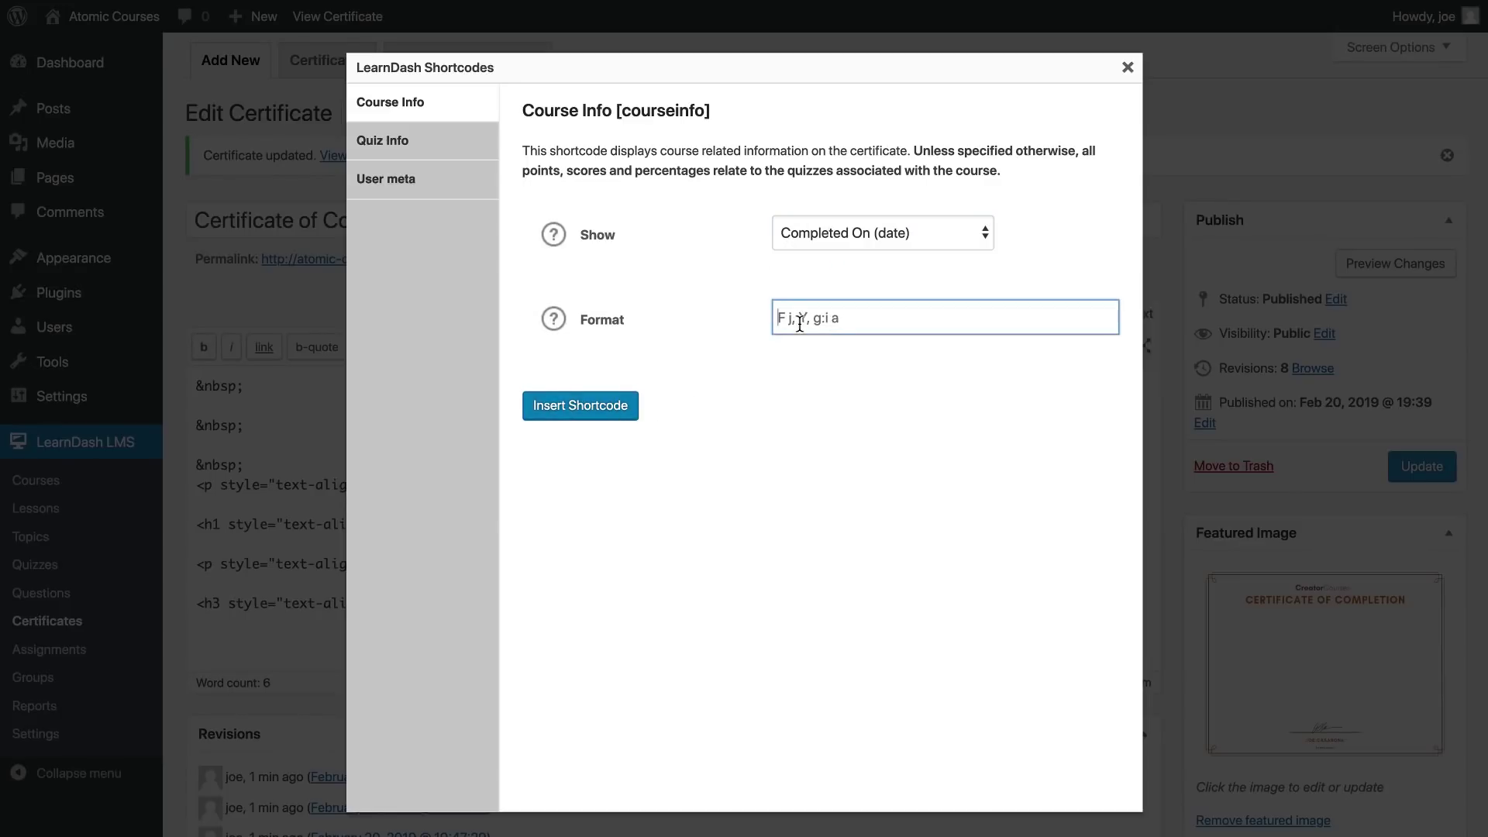
left_click(555, 320)
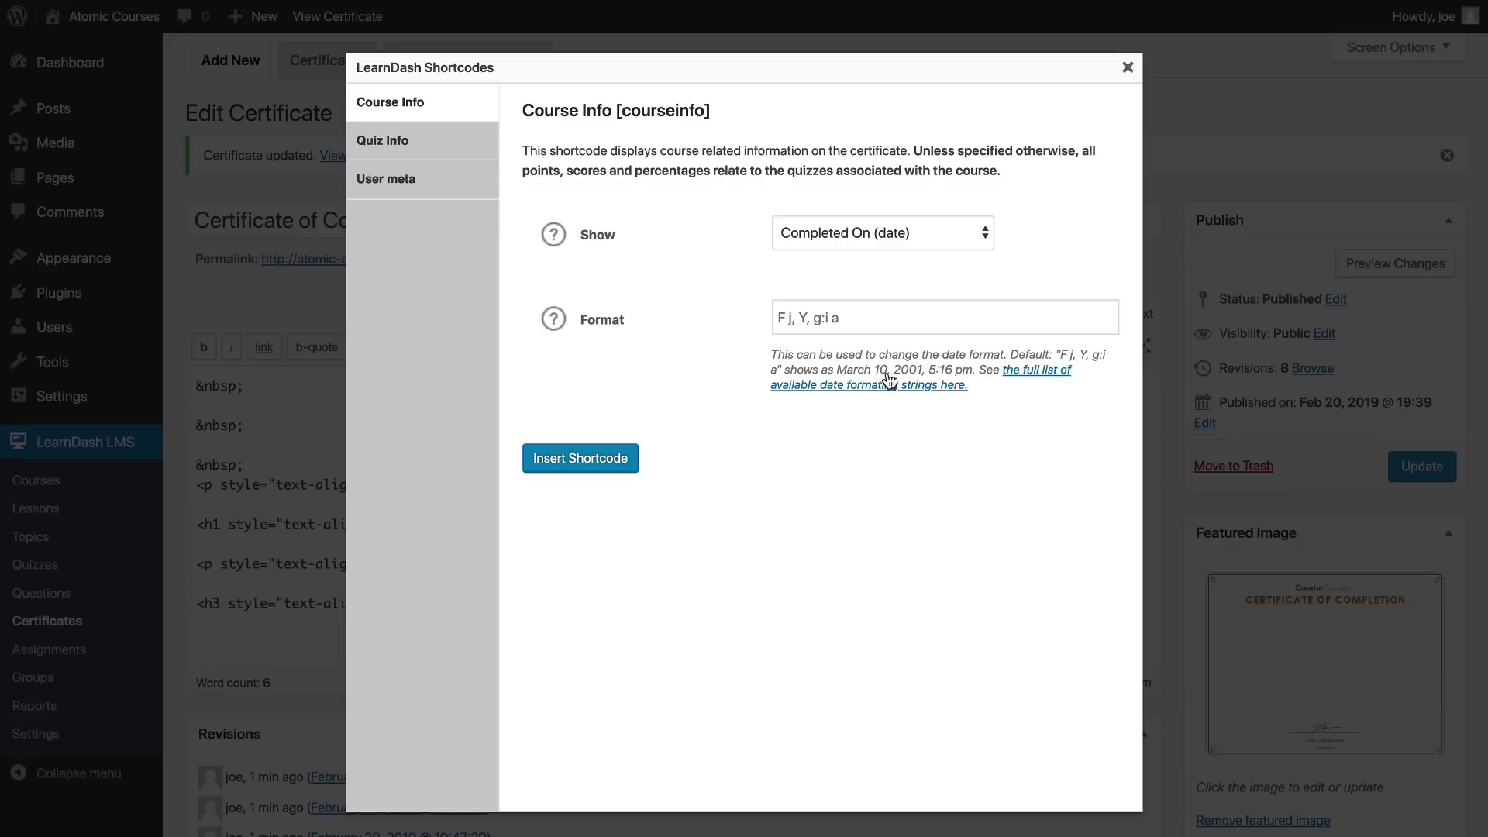
left_click(848, 321)
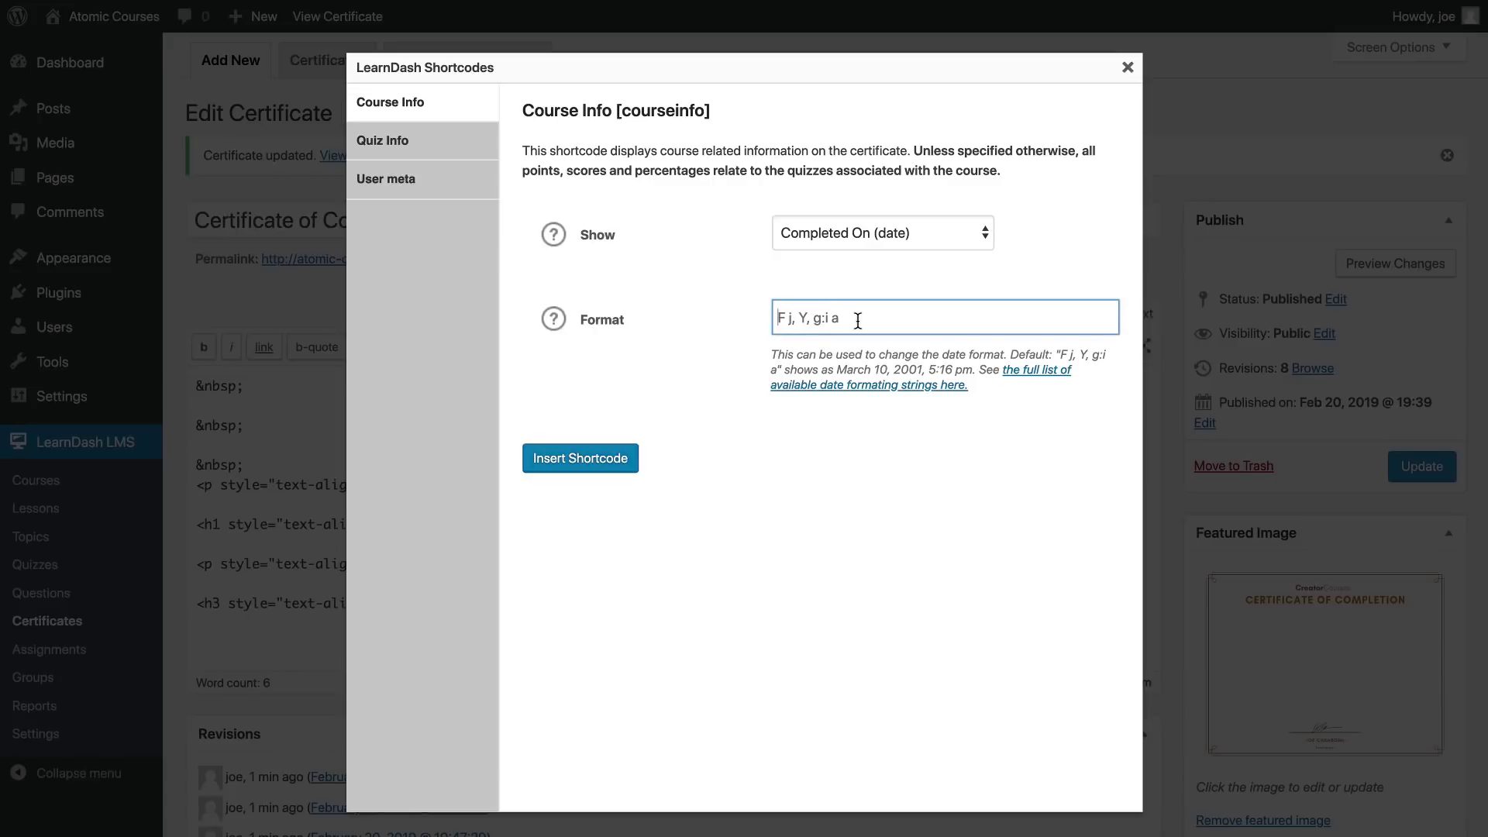
type("F j, Y")
left_click(607, 458)
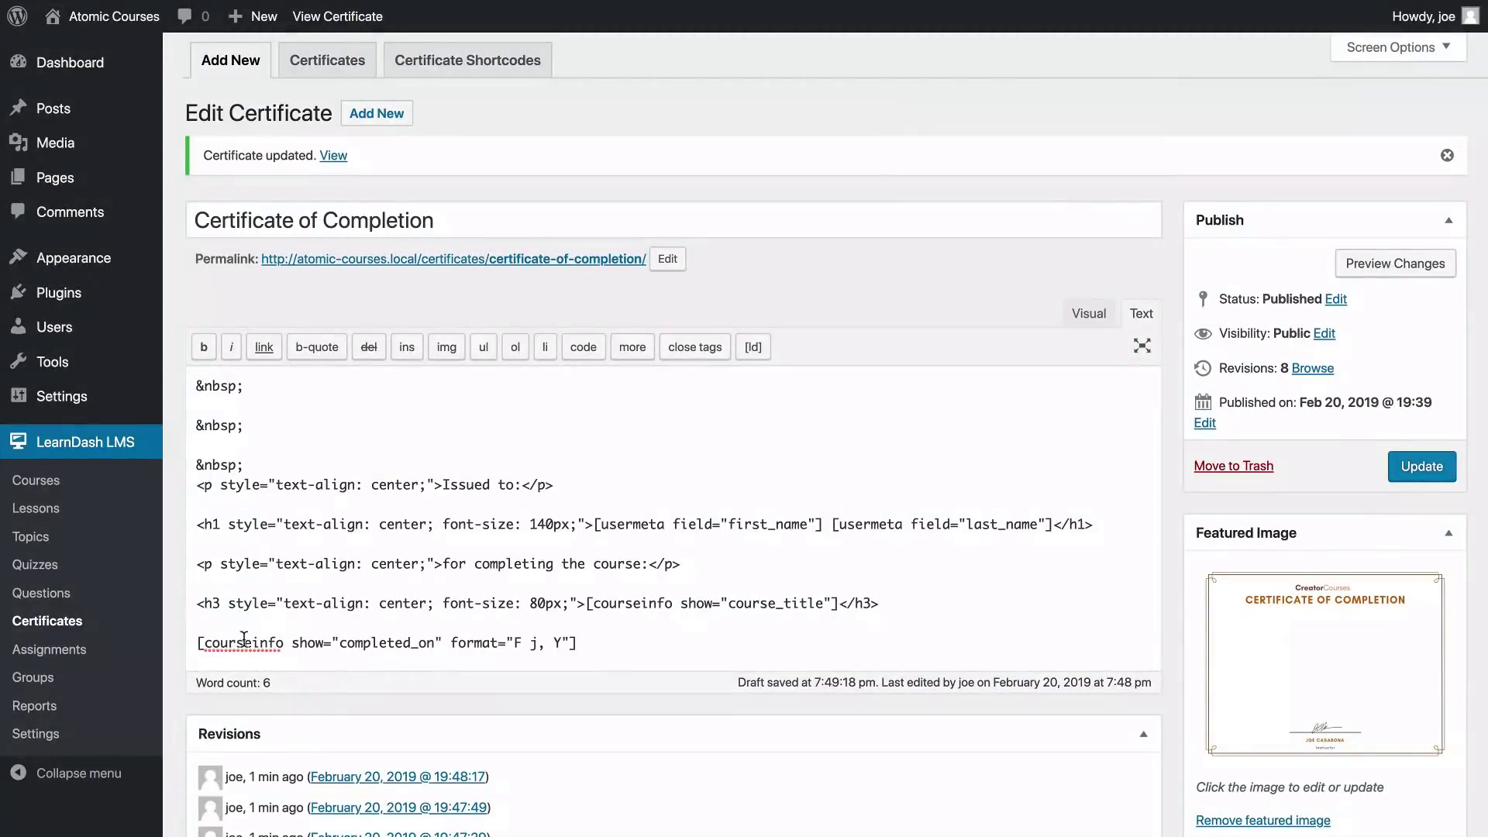
Label the date line 'completed on' and remove the blank line above 'for completing'.
type("co")
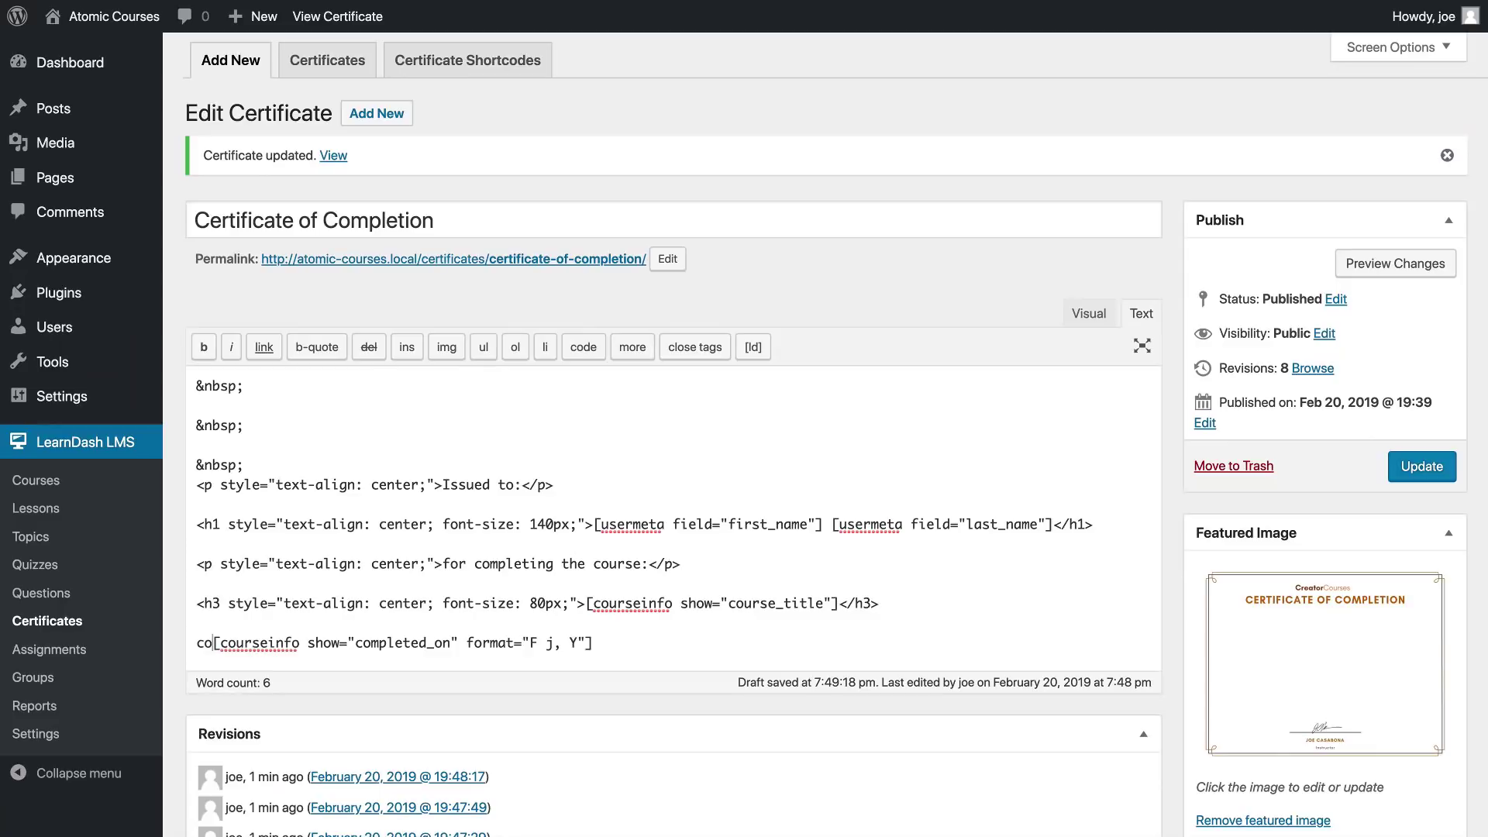
type("mpleted on")
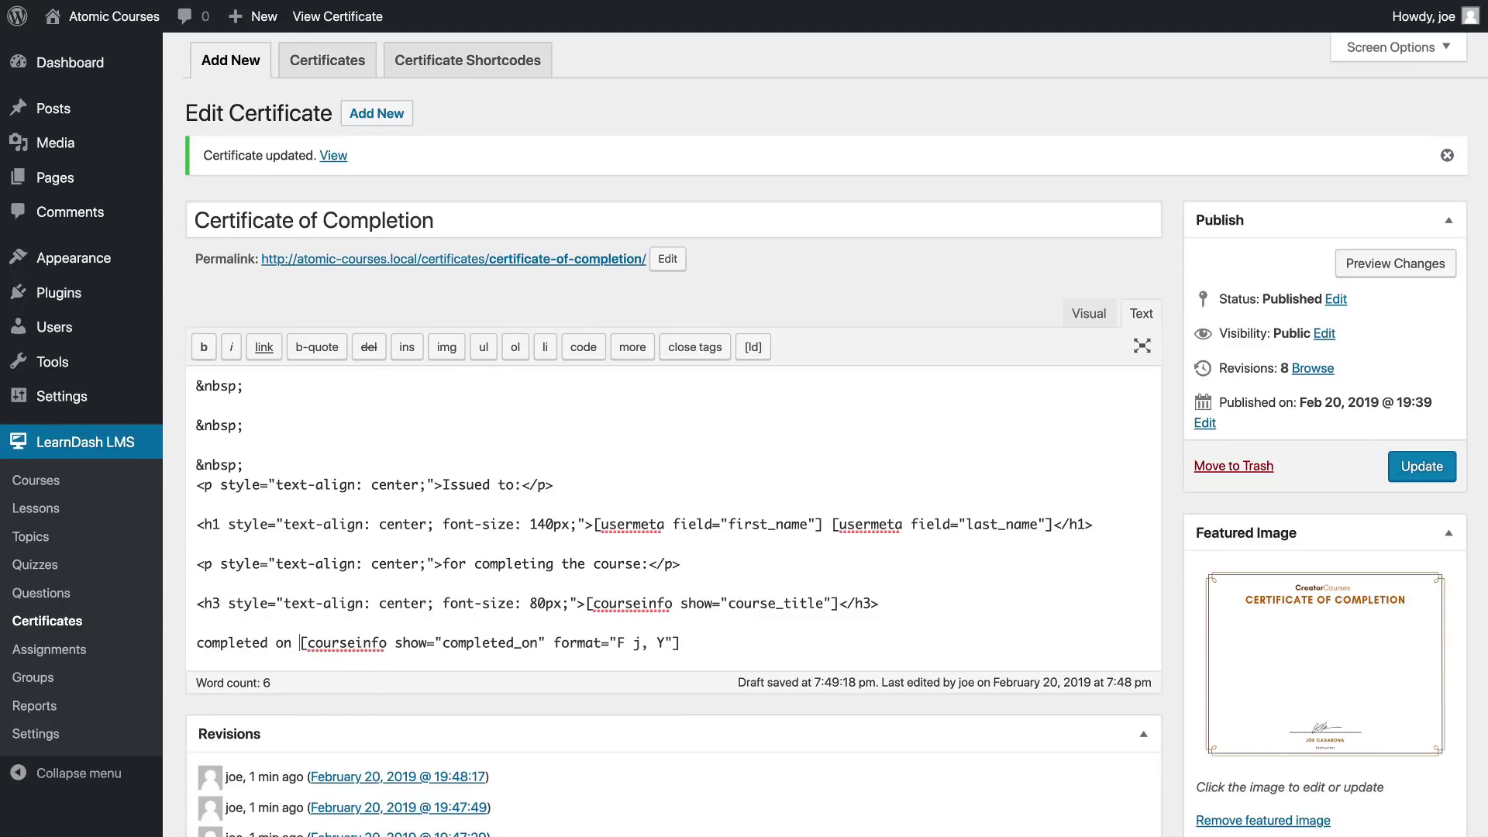
scroll(675, 435, "down", 3)
left_click(197, 408)
key("BackSpace")
Wrap the date line in a centered <p style="text-align: center;"> paragraph and update the certificate.
left_click_drag(197, 408, 443, 417)
key("ctrl+c")
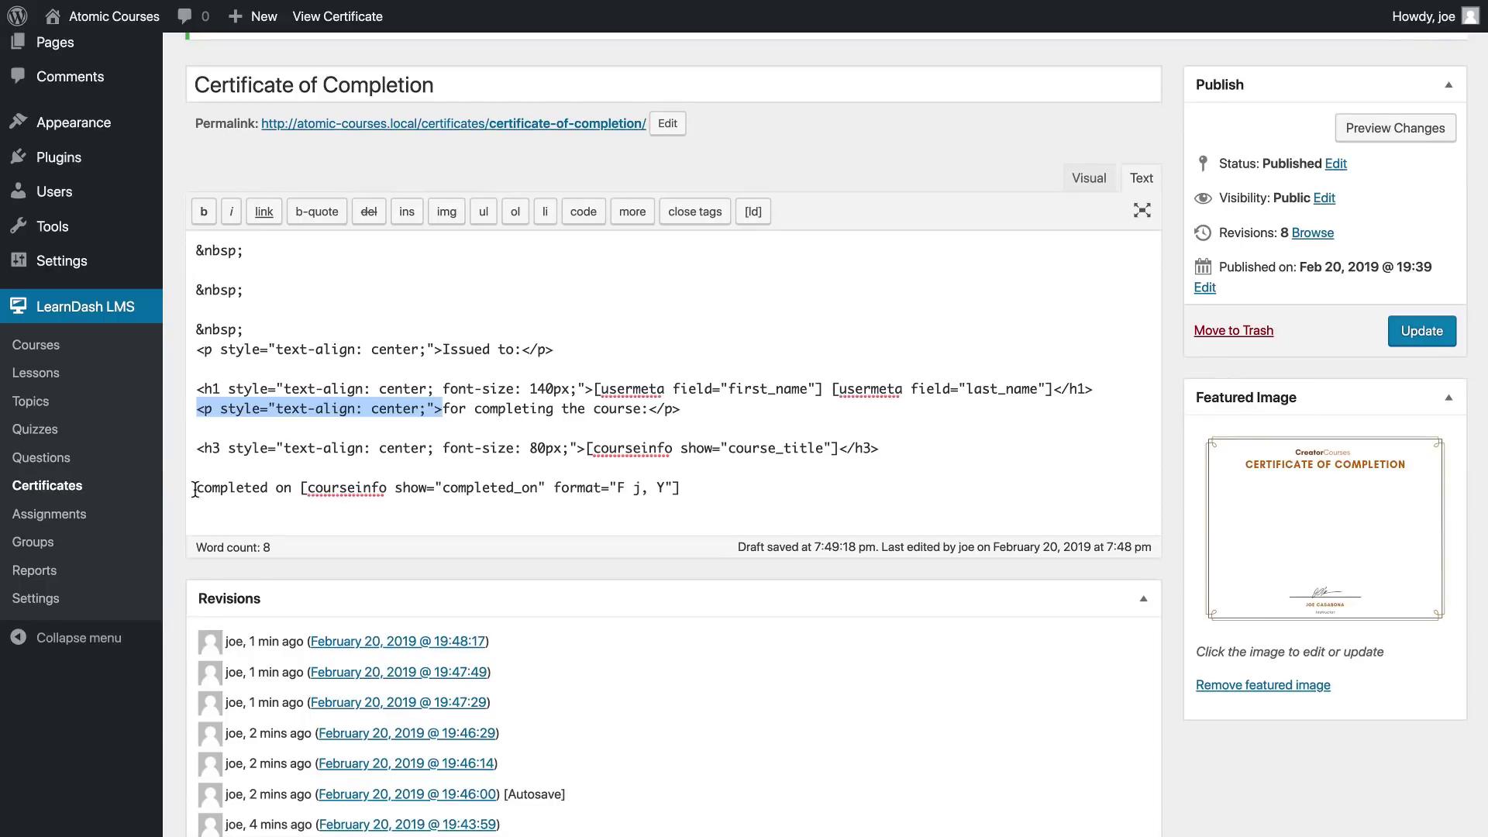
left_click(197, 487)
key("ctrl+v")
left_click(959, 484)
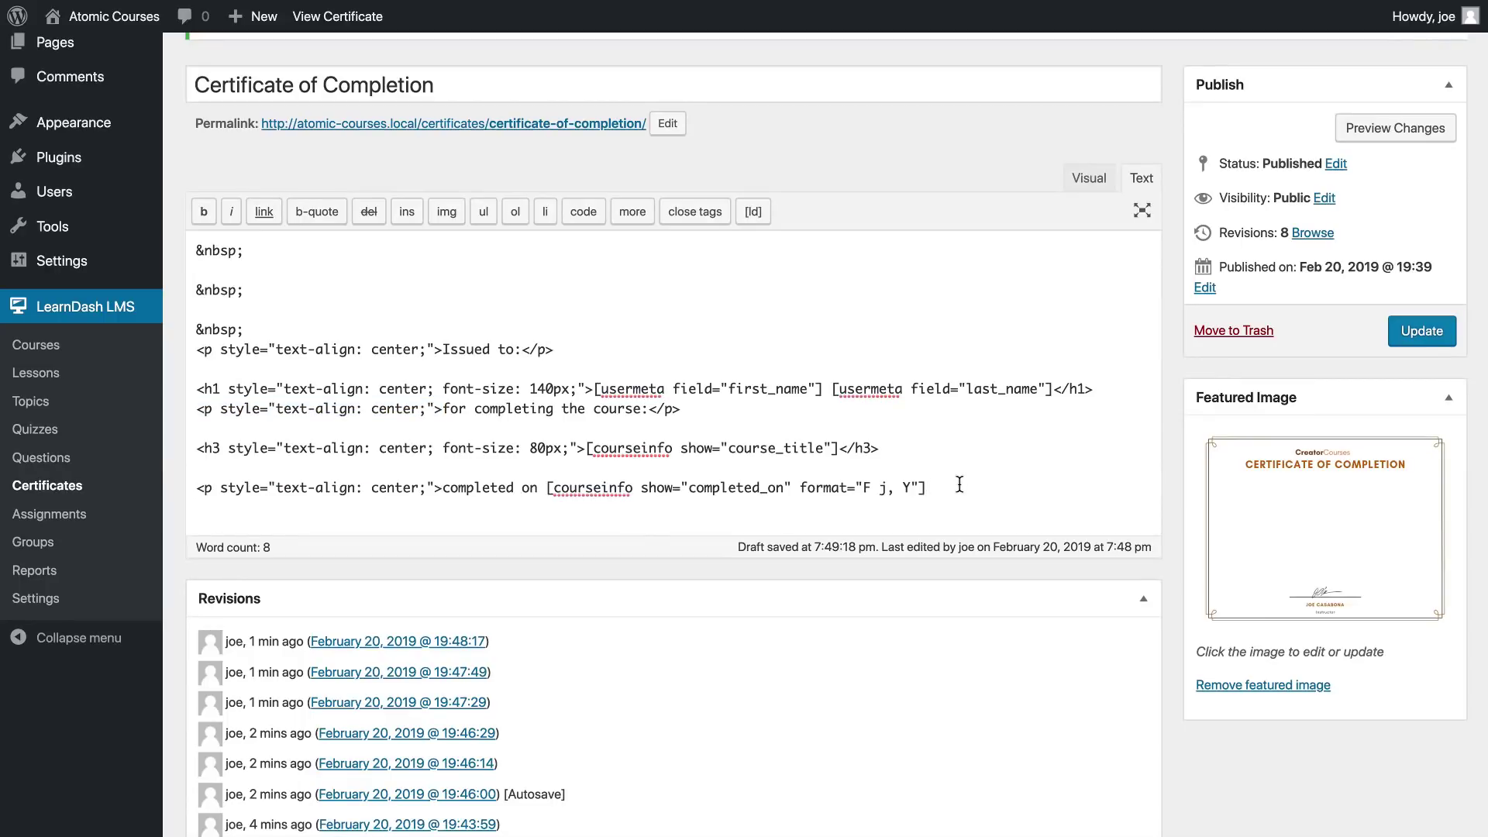
type("</p>")
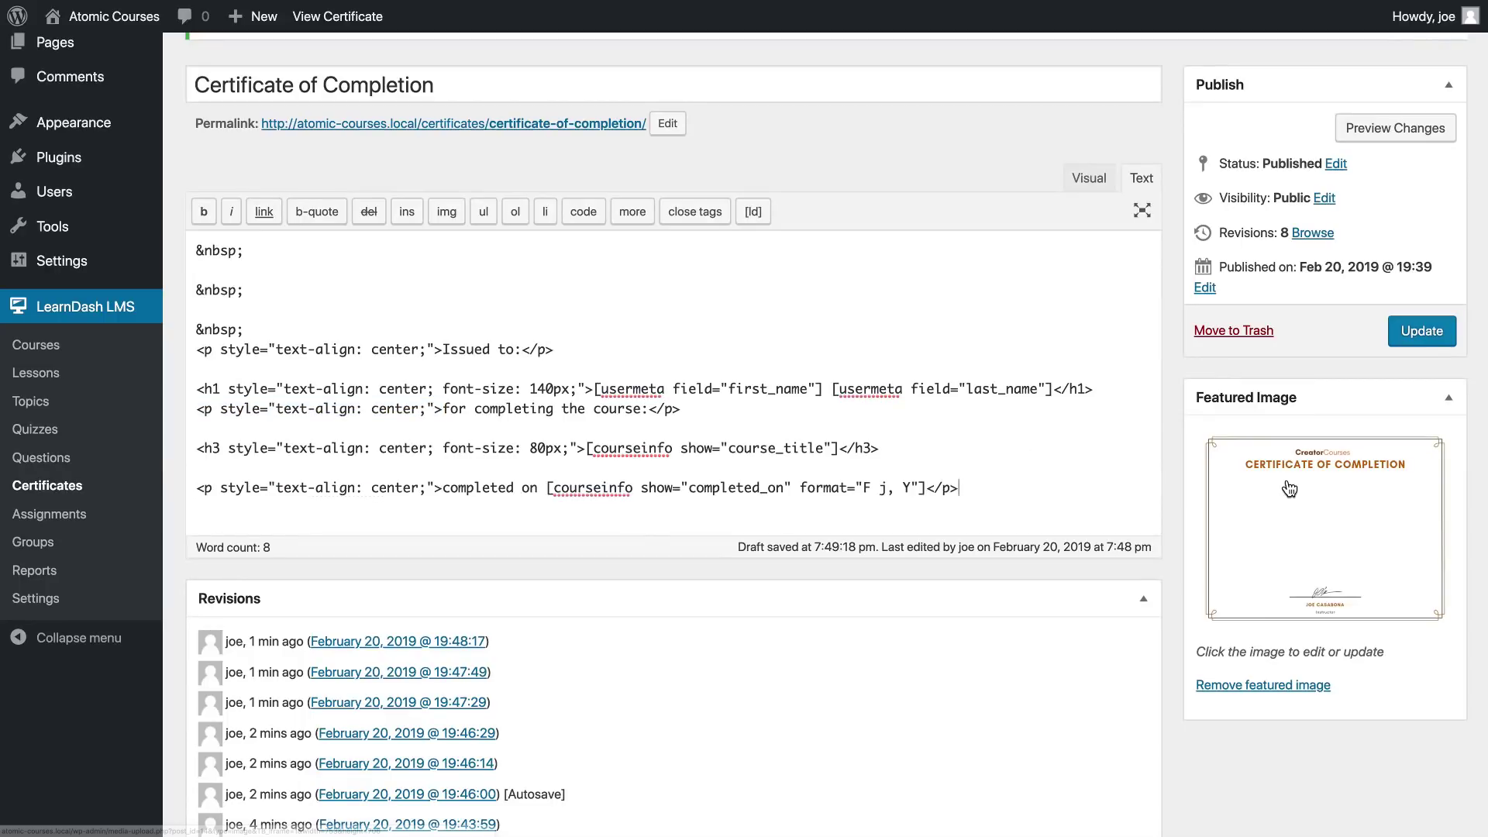
left_click(1427, 333)
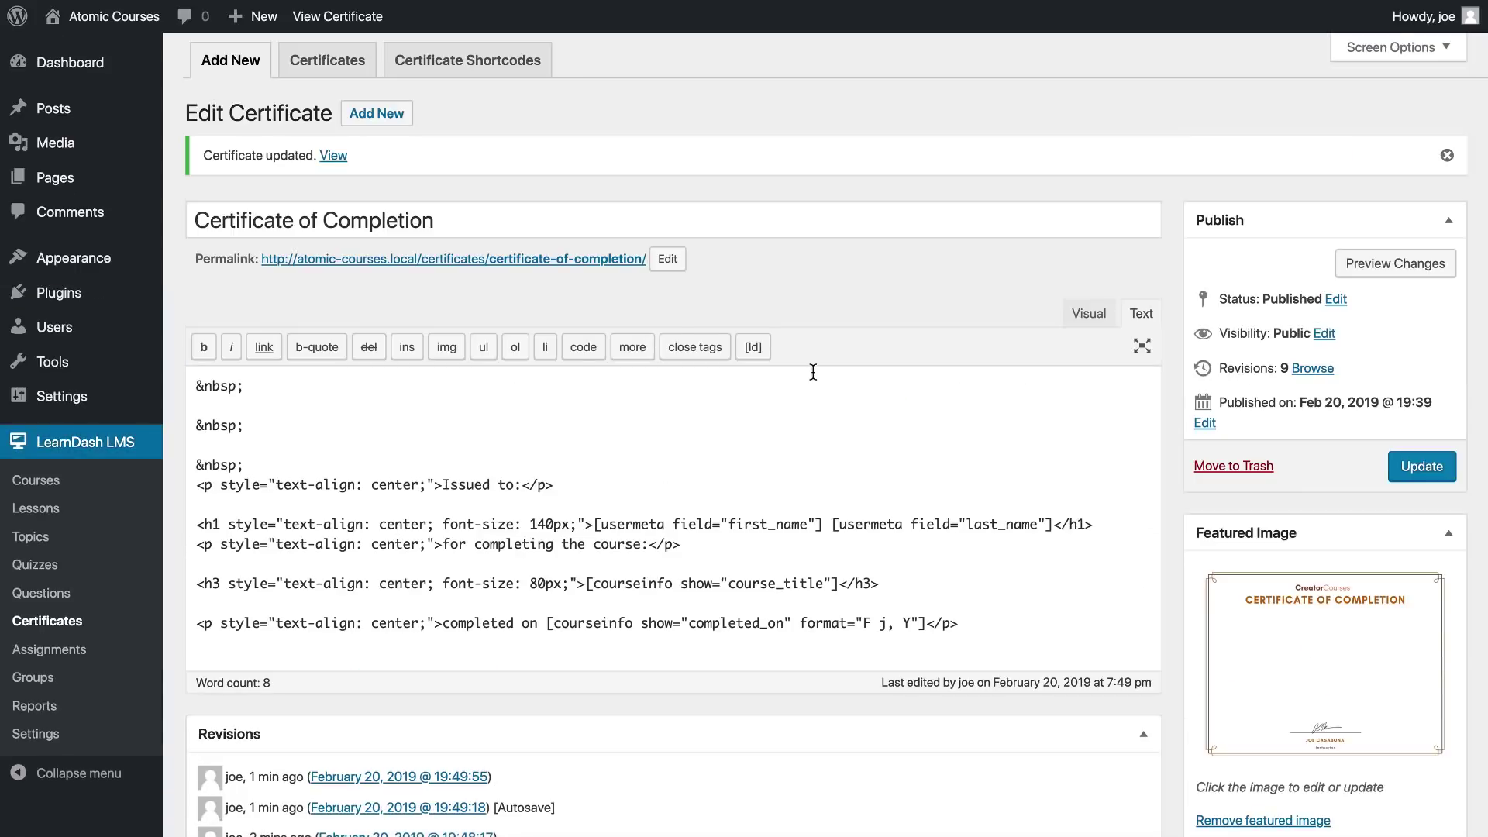